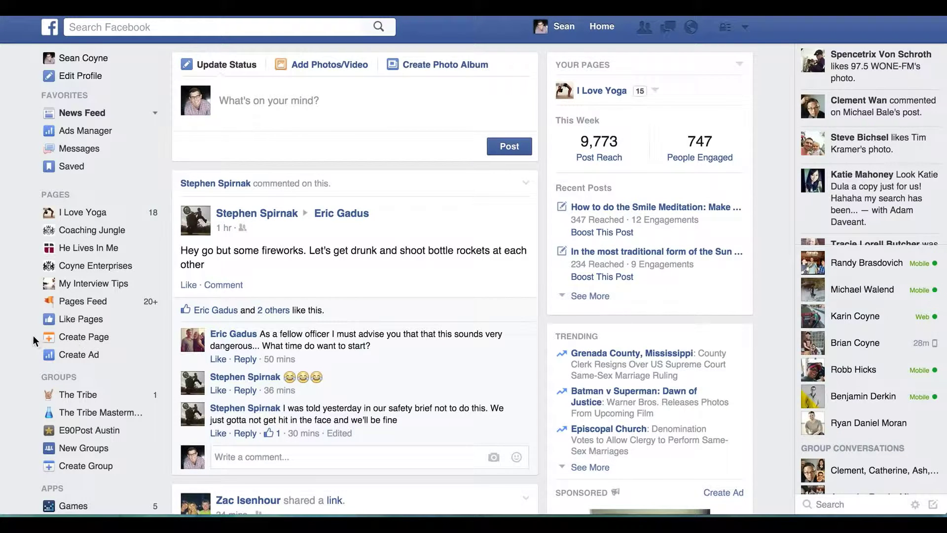
Start creating a new page and choose the Cause or Community category
click(80, 338)
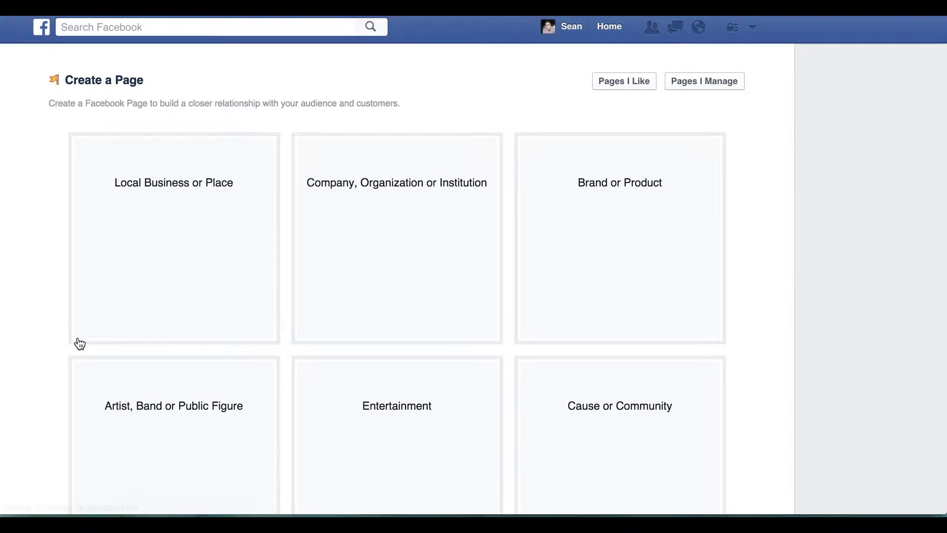
scroll(9, 295, down, 3)
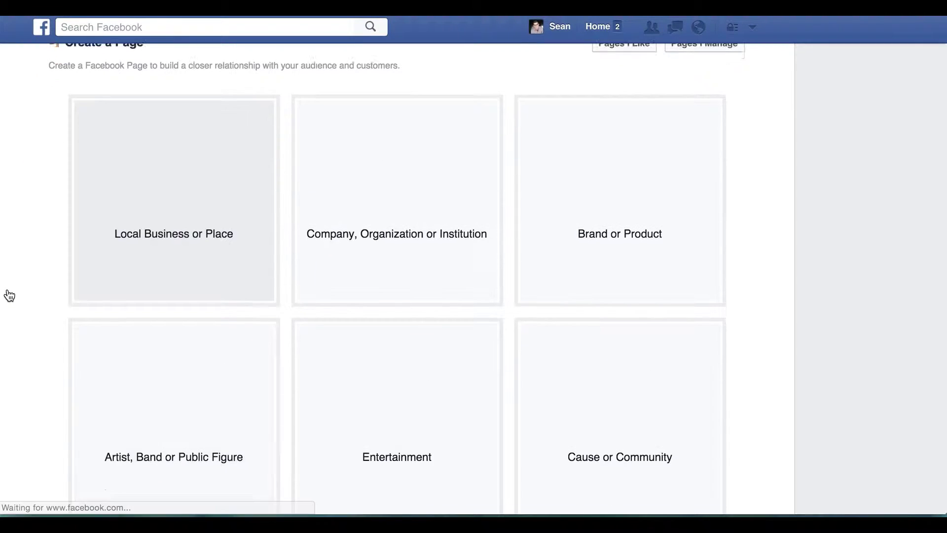
scroll(9, 295, up, 1)
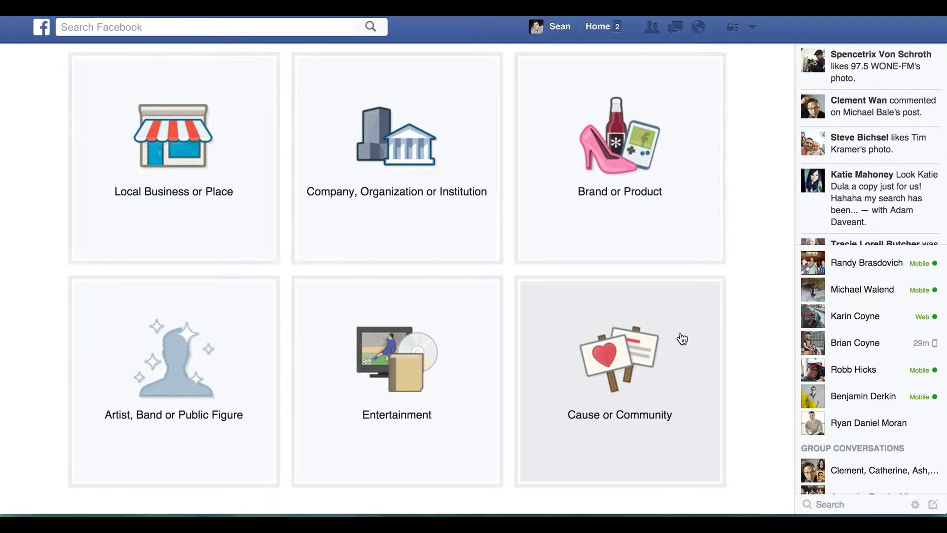
click(631, 343)
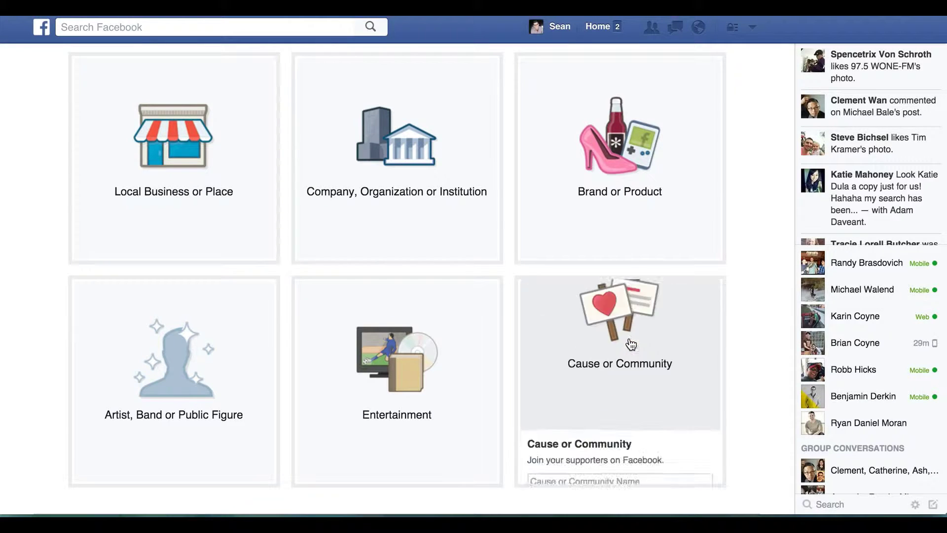
Name the community "Audiophile Enthusiasts" and proceed to its page setup
click(589, 330)
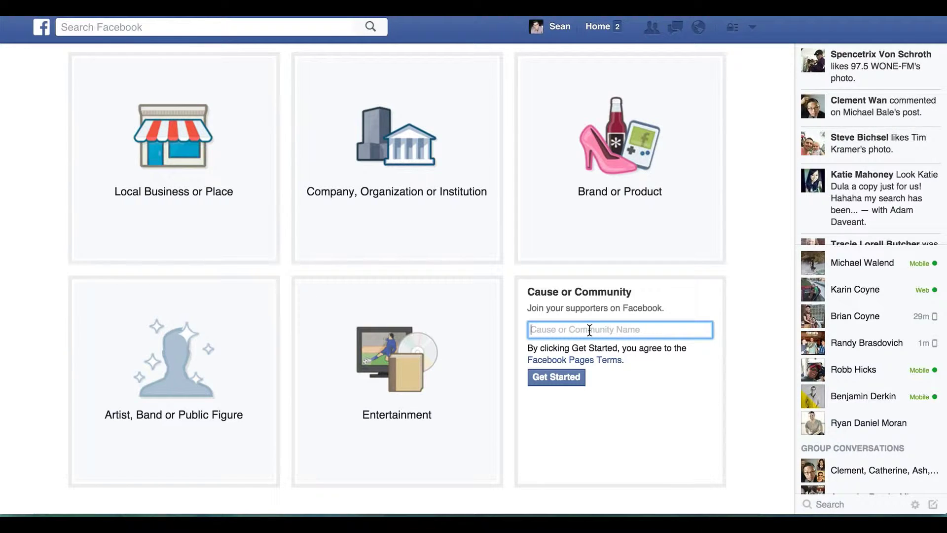
text(Au)
text(dip)
text(phile )
text(Enthusia)
text(sts)
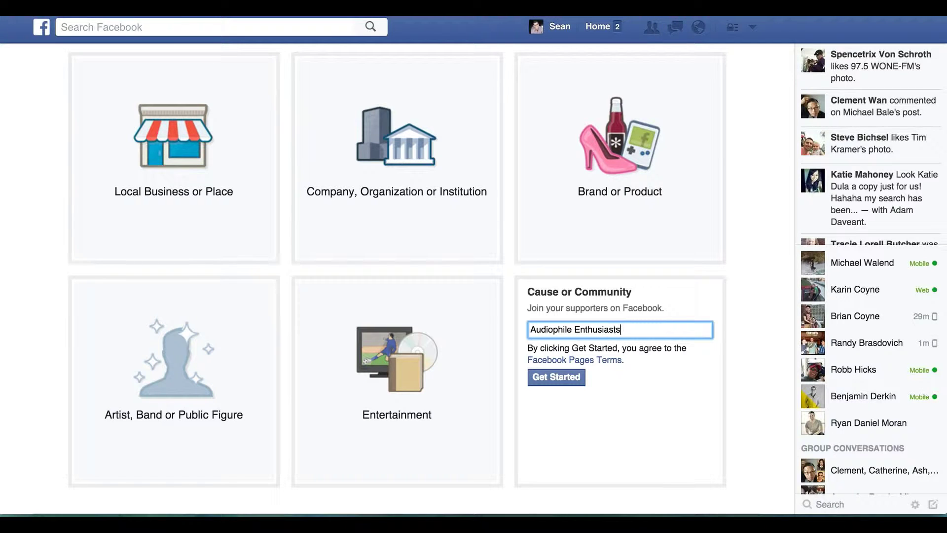
drag(642, 328, 514, 328)
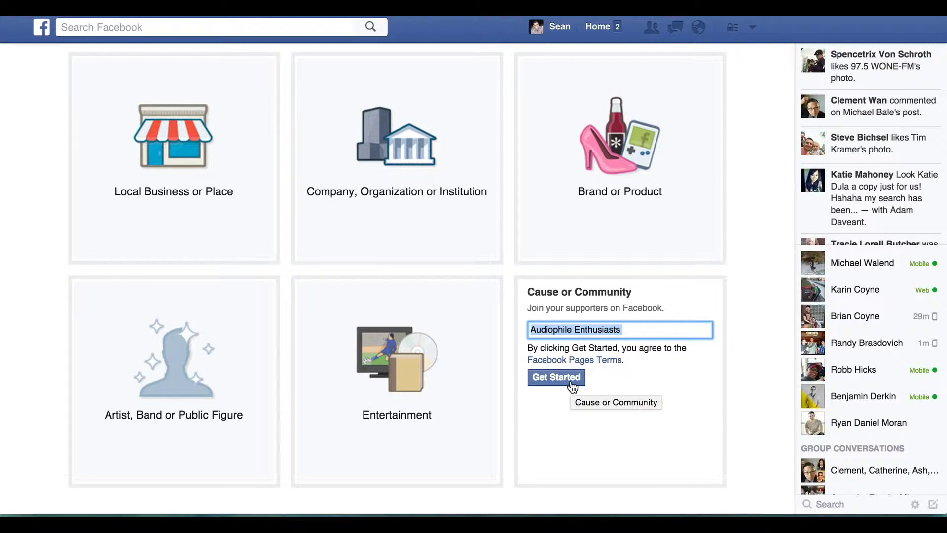
click(570, 383)
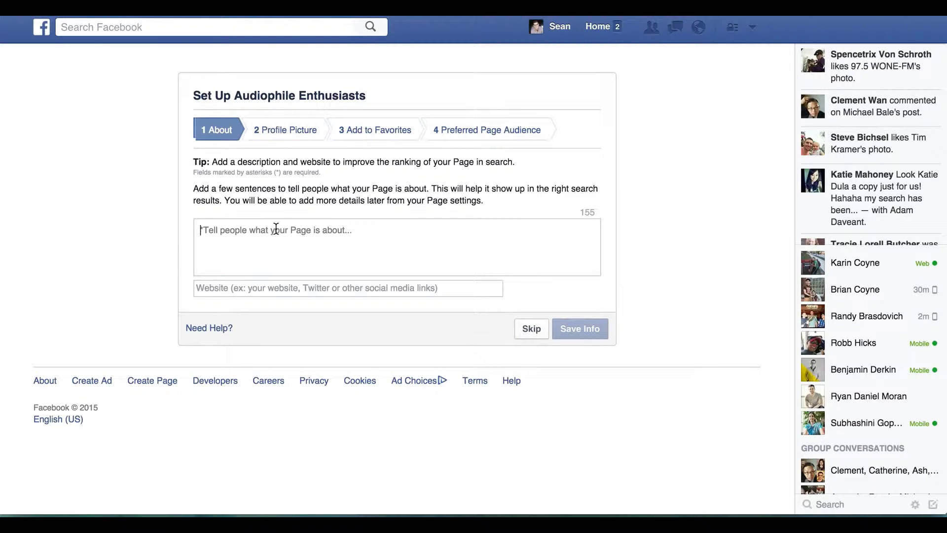
Enter the page description "A community for lovers of crystal clear and cutting edge audio." and save the info
text(A community for lovers of crystal clear and cut)
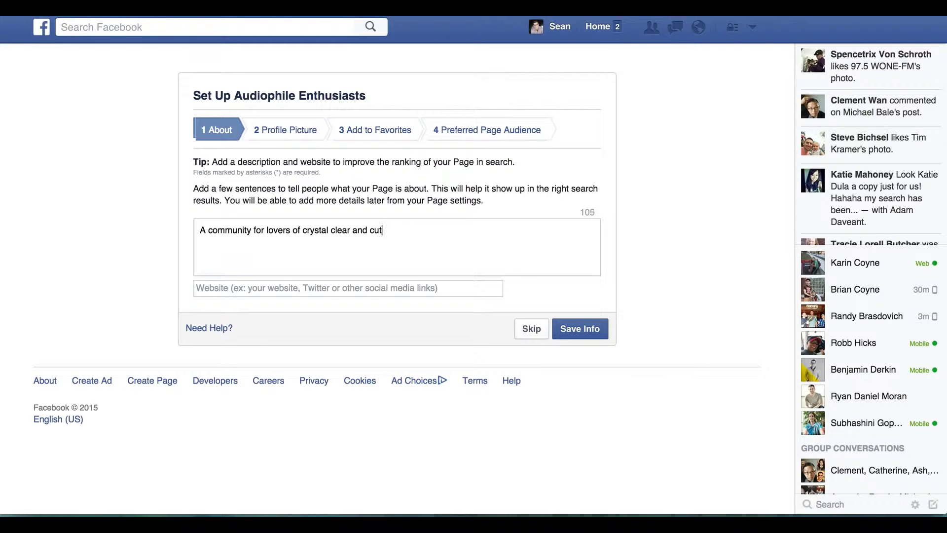
text(ting adge audi)
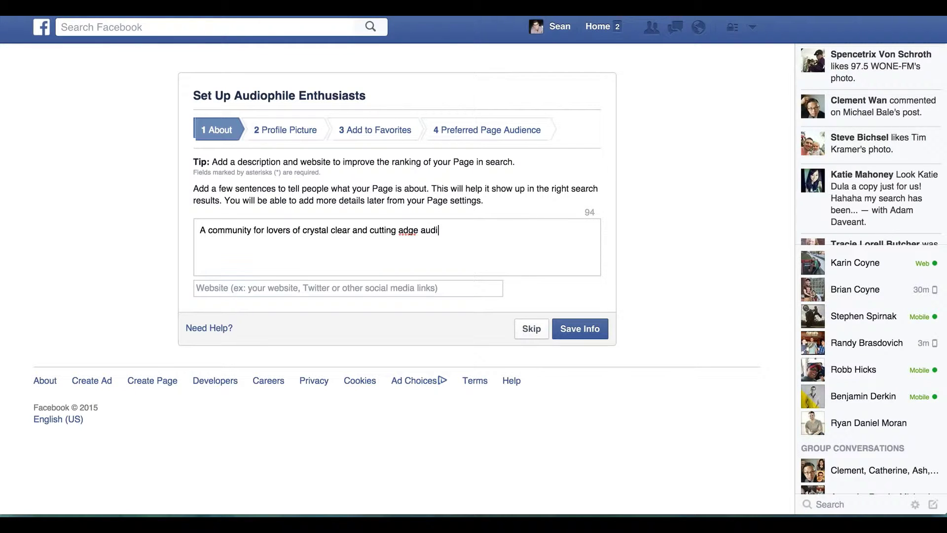
text(io.)
click(400, 230)
key(BackSpace)
text(e)
drag(459, 238, 371, 227)
click(389, 250)
click(581, 330)
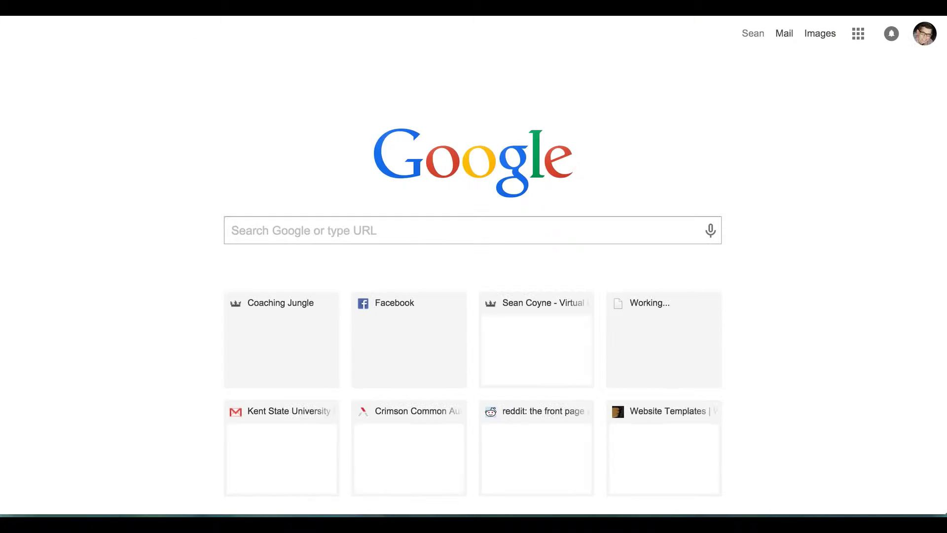
Switch to the PhotoDune stock photo site and search for "speakers"
key(Return)
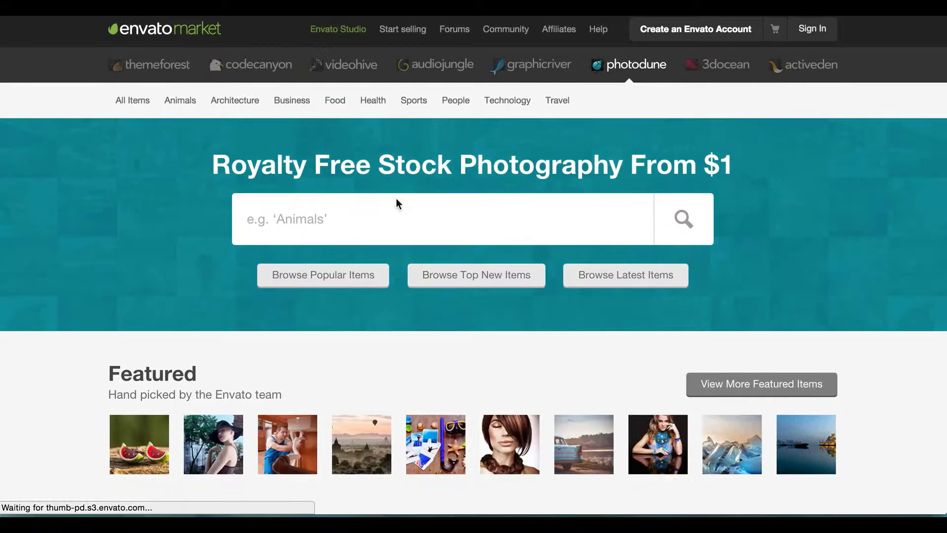
click(389, 219)
text(speakers)
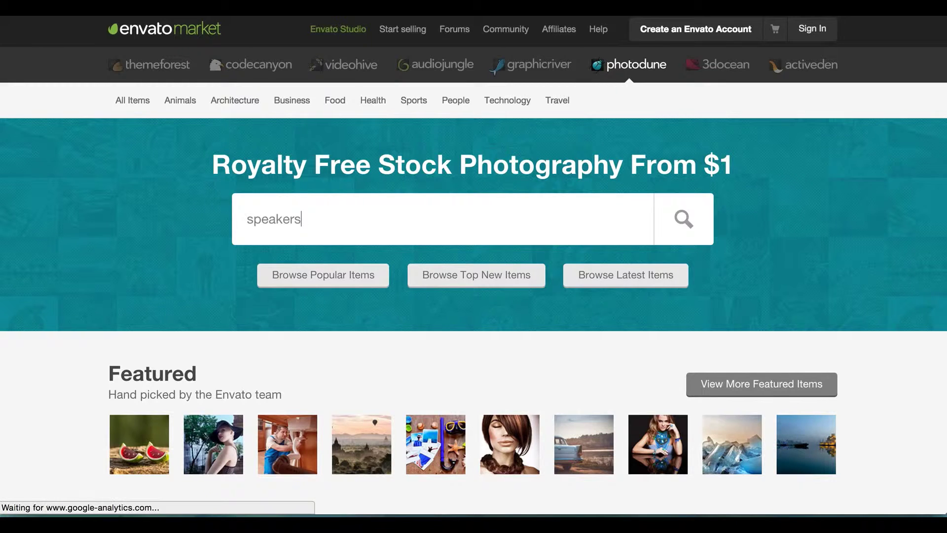
Look through the first page of speaker stock photos for a suitable profile picture
scroll(500, 369, down, 3)
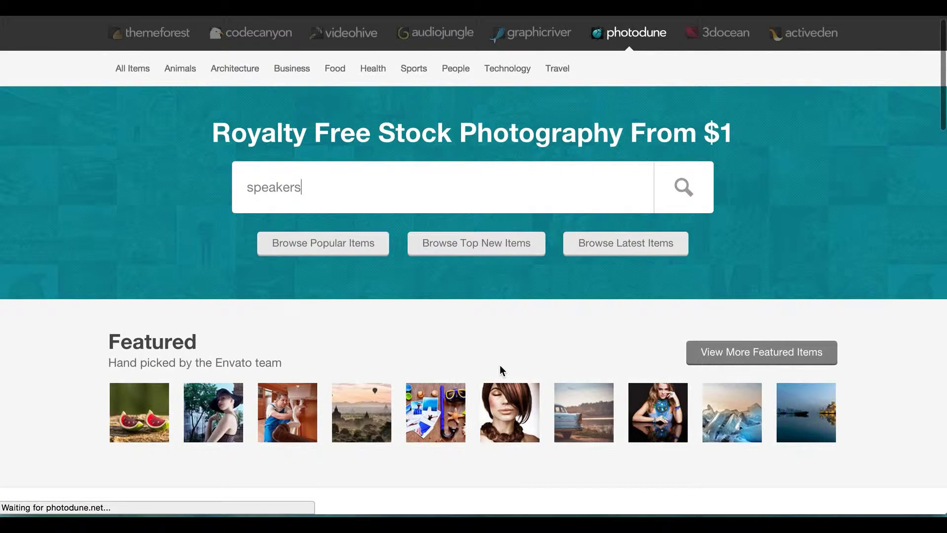
scroll(500, 367, down, 3)
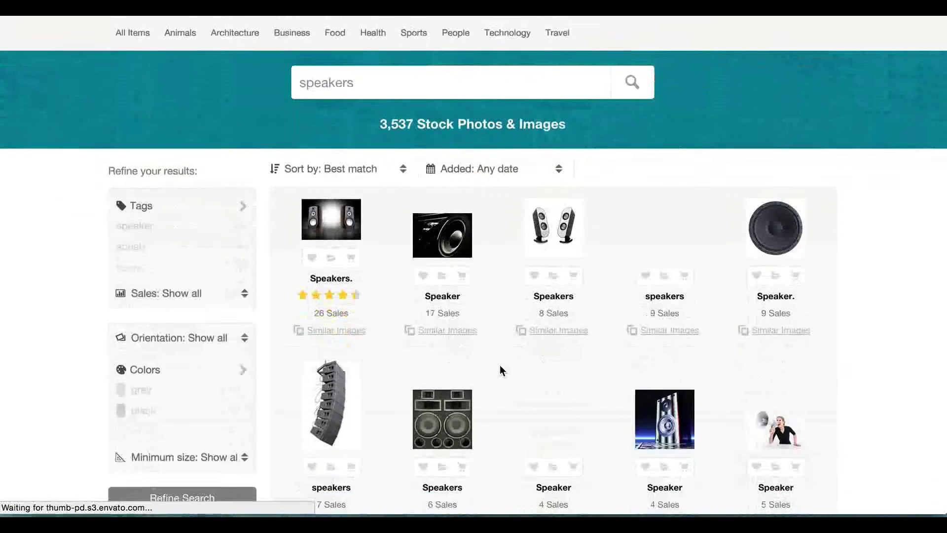
scroll(500, 370, down, 7)
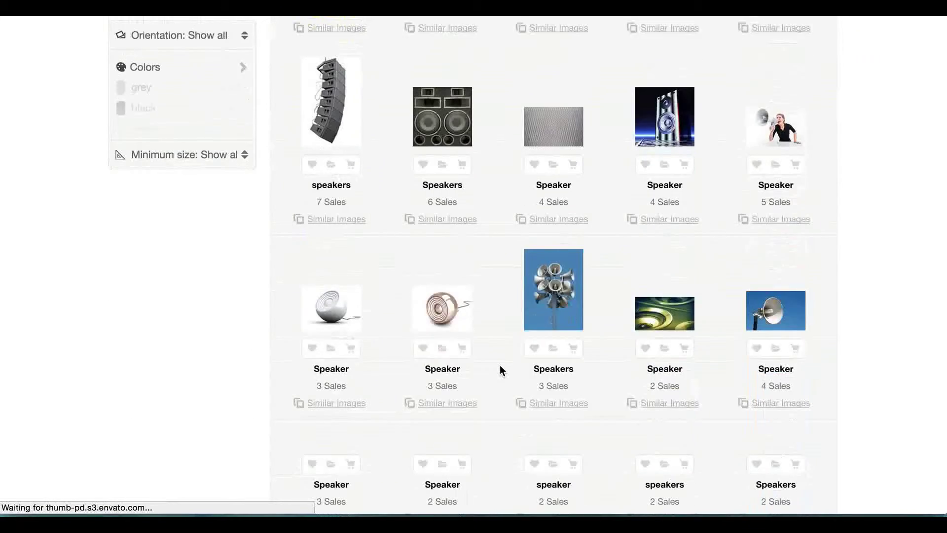
scroll(500, 370, down, 3)
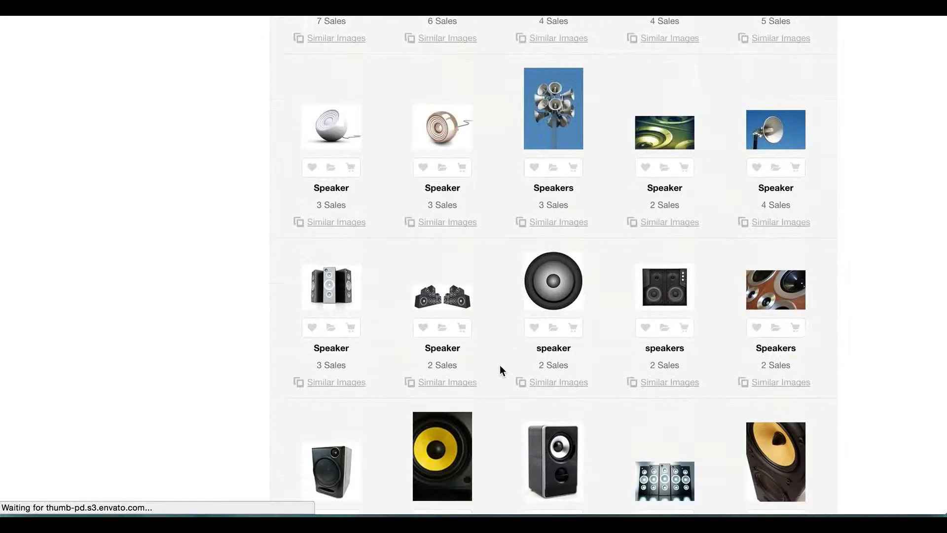
scroll(500, 370, down, 3)
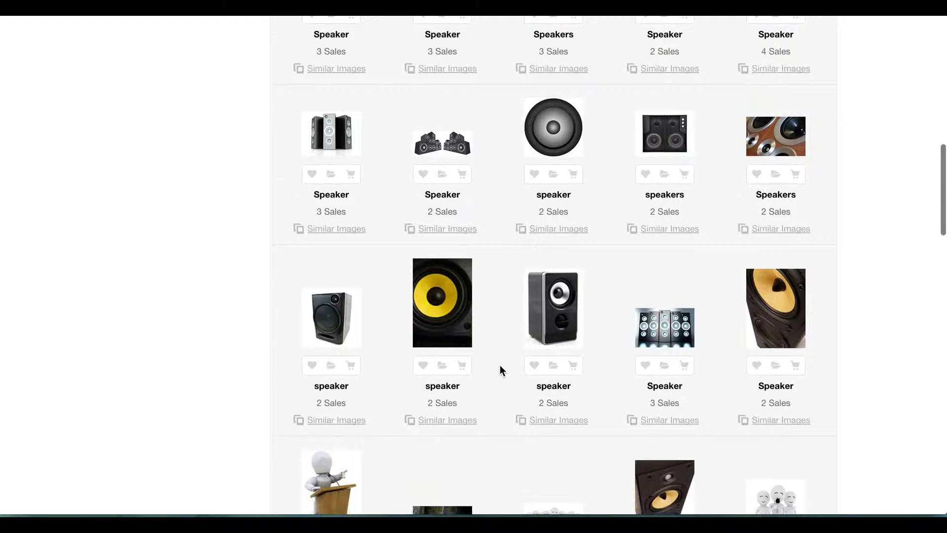
scroll(643, 281, down, 13)
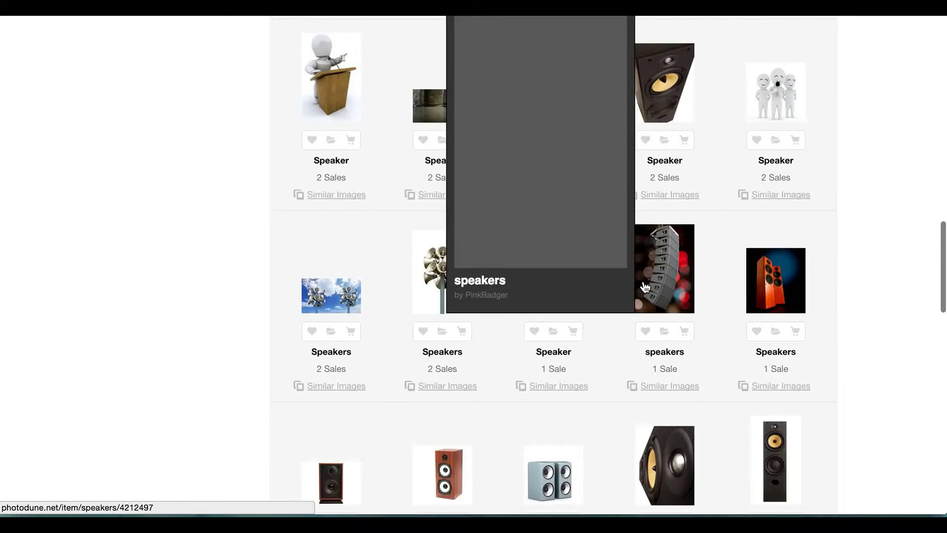
scroll(264, 239, down, 6)
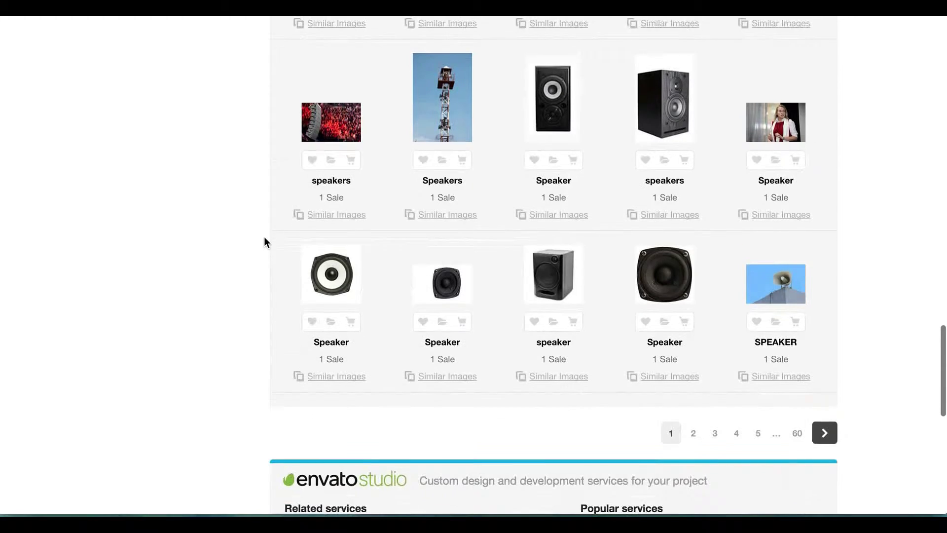
key(F5)
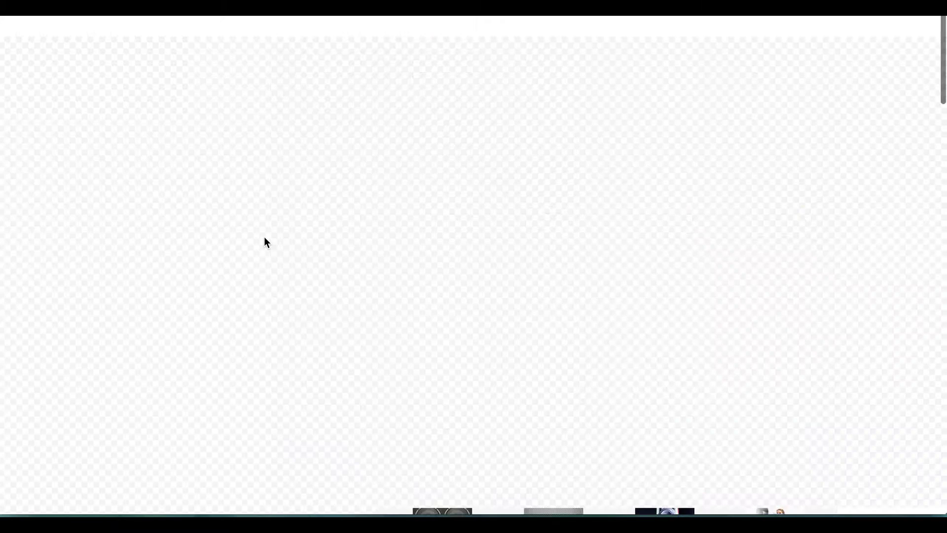
scroll(264, 236, down, 2)
scroll(363, 265, down, 2)
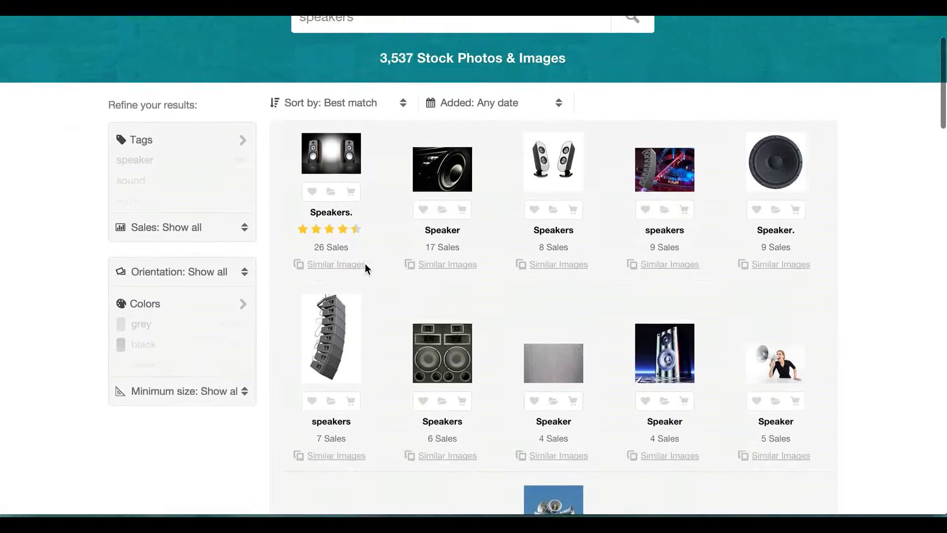
Open the illustration of a single speaker on a blue background and add its Extra Small 447 x 447 version to the cart
mouse_move(683, 345)
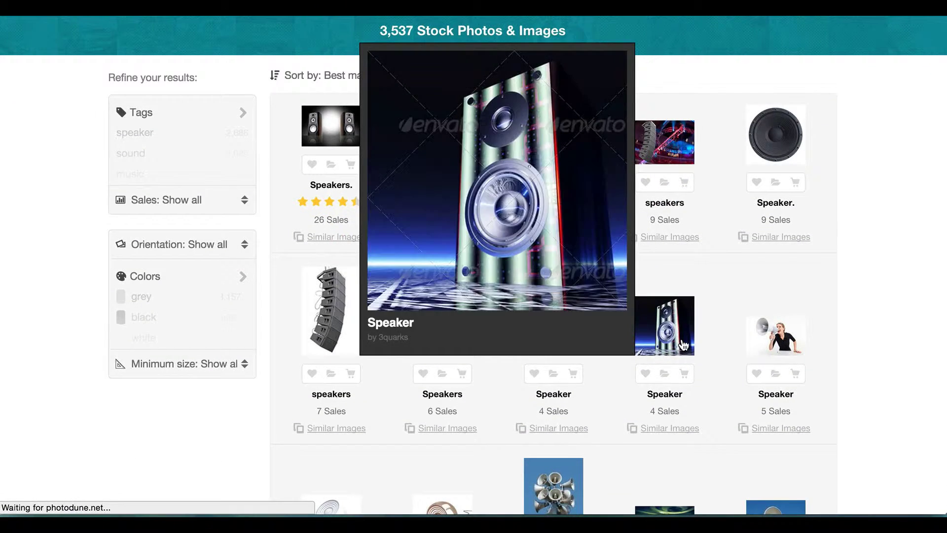
click(683, 345)
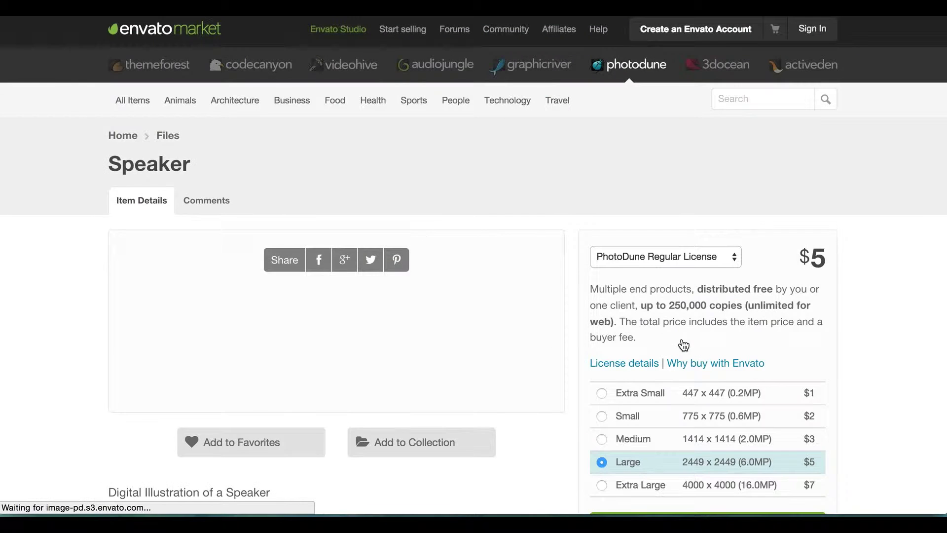
scroll(510, 308, down, 5)
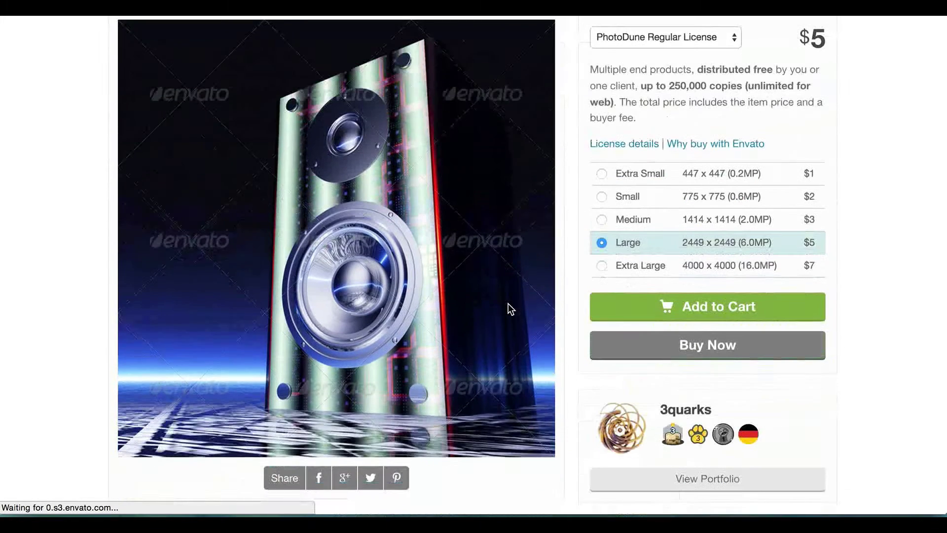
click(601, 170)
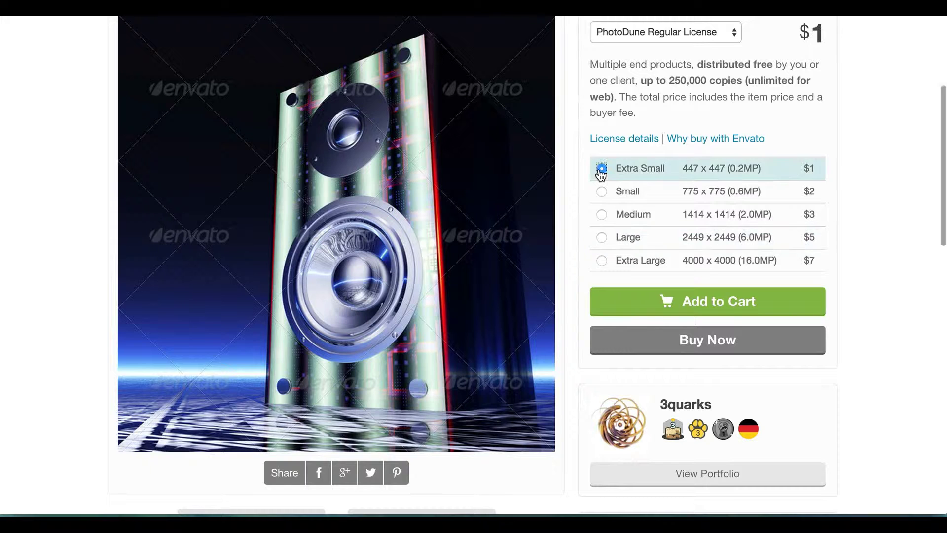
click(638, 301)
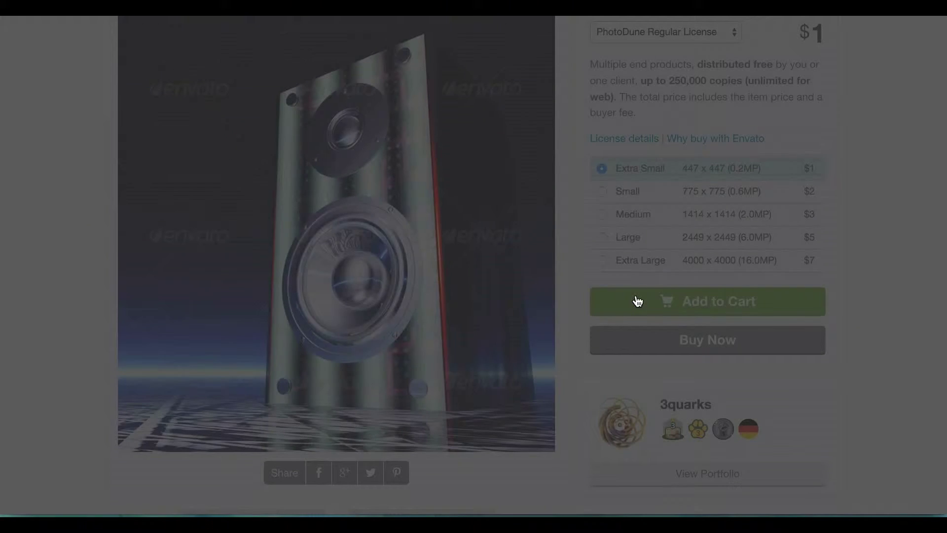
click(316, 378)
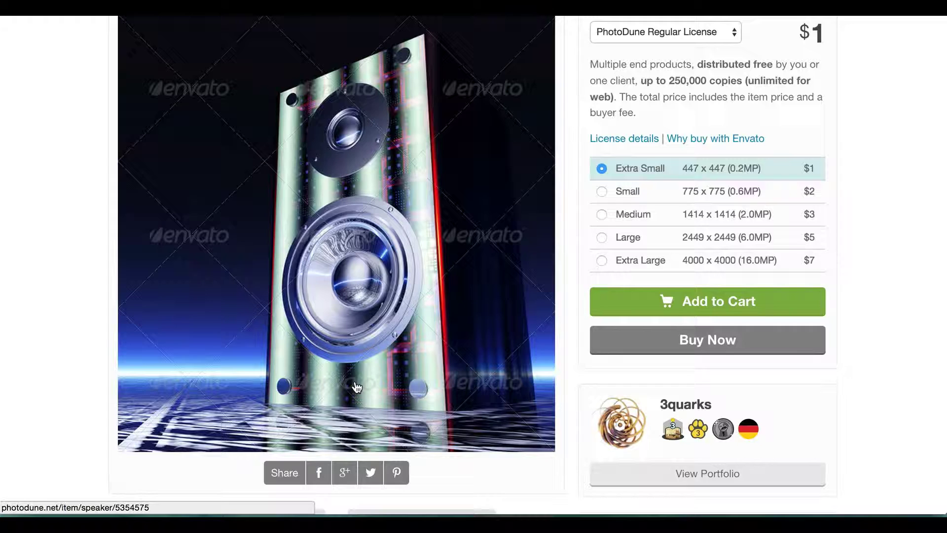
scroll(355, 380, up, 5)
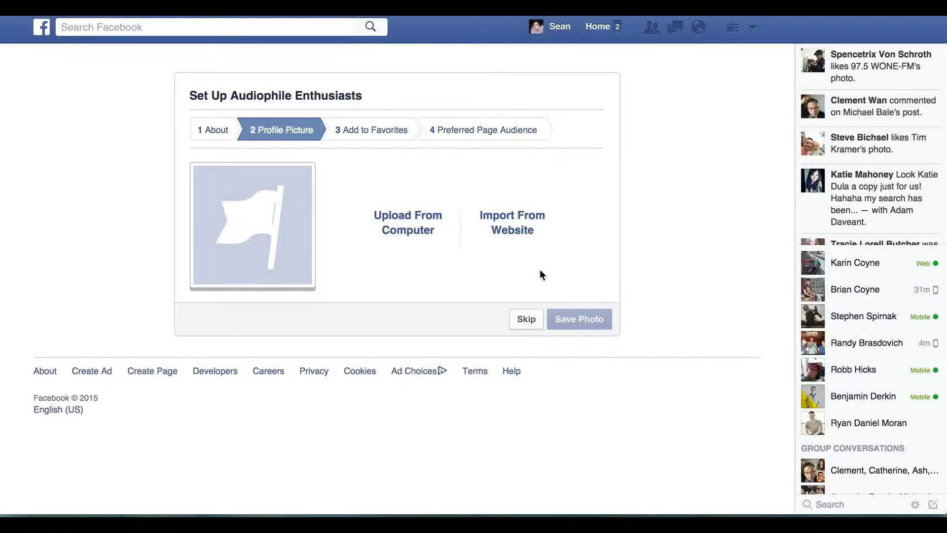
Skip the profile picture stage of the Facebook page setup and go back to it
click(528, 320)
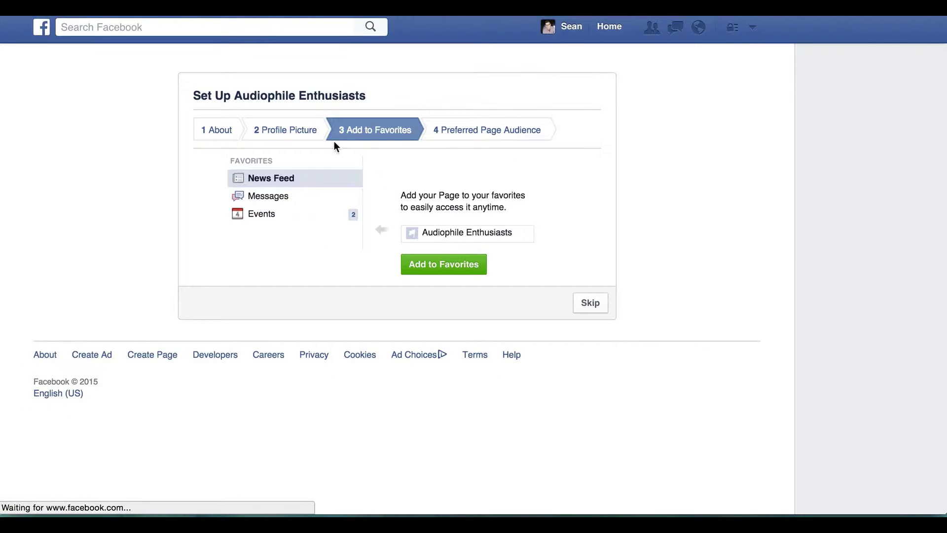
click(288, 130)
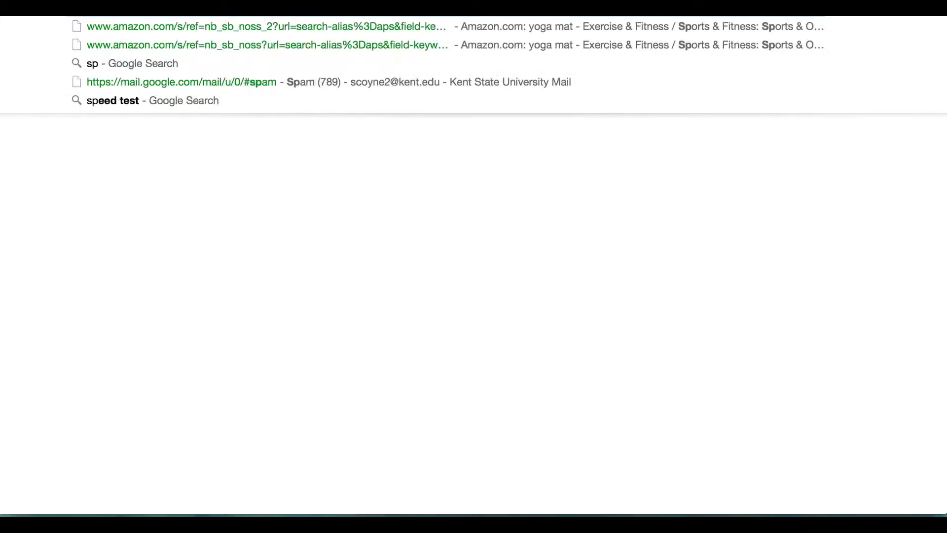
Search Google Images for "speakers" in a new tab and open the preview of the bamboo bookshelf speakers
key(ctrl+t)
text(speakers)
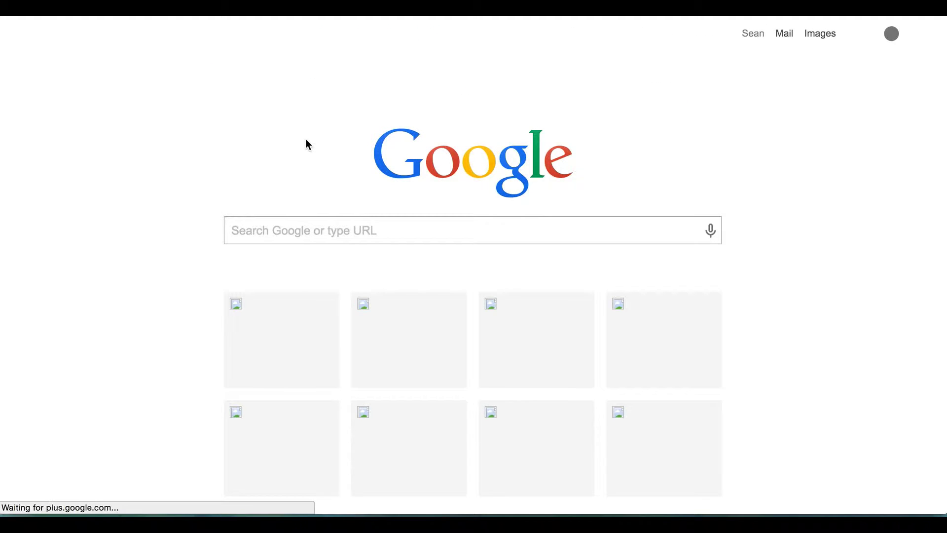
key(Return)
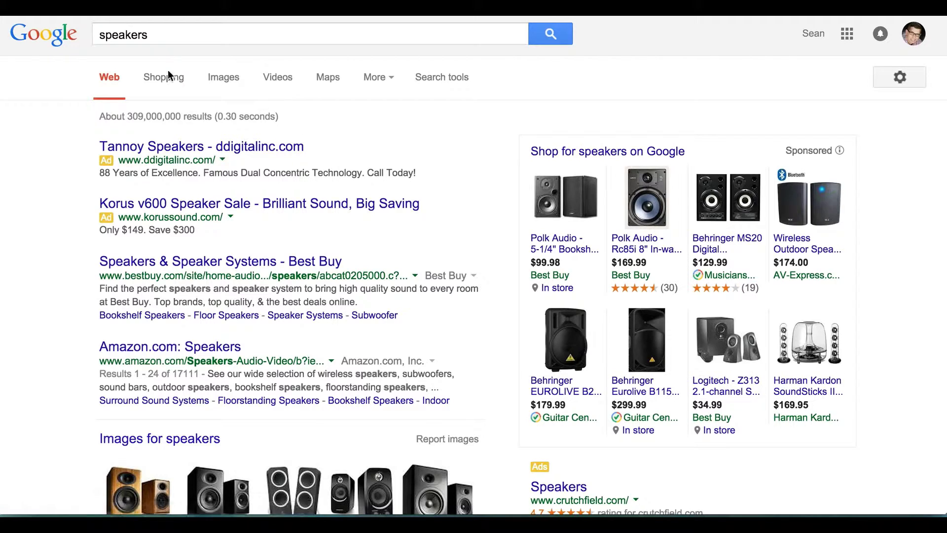
click(233, 84)
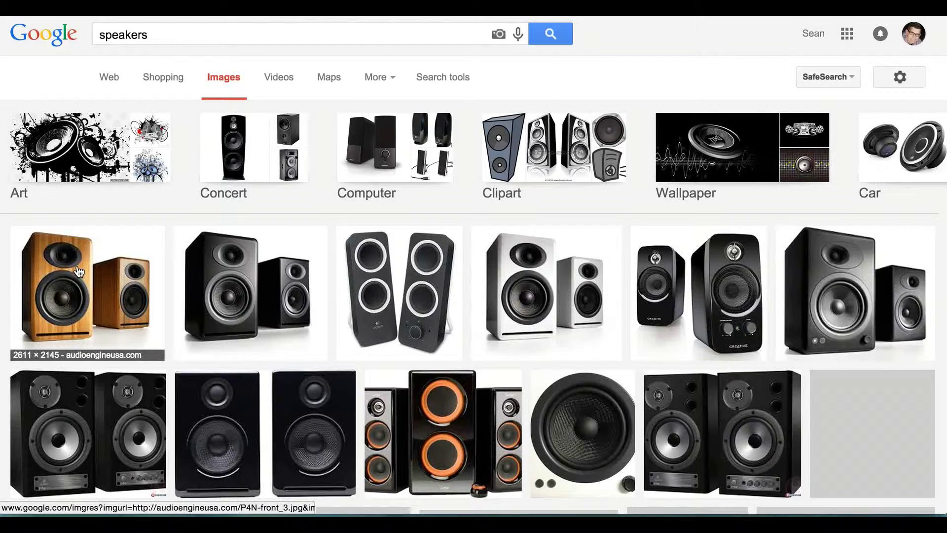
click(78, 272)
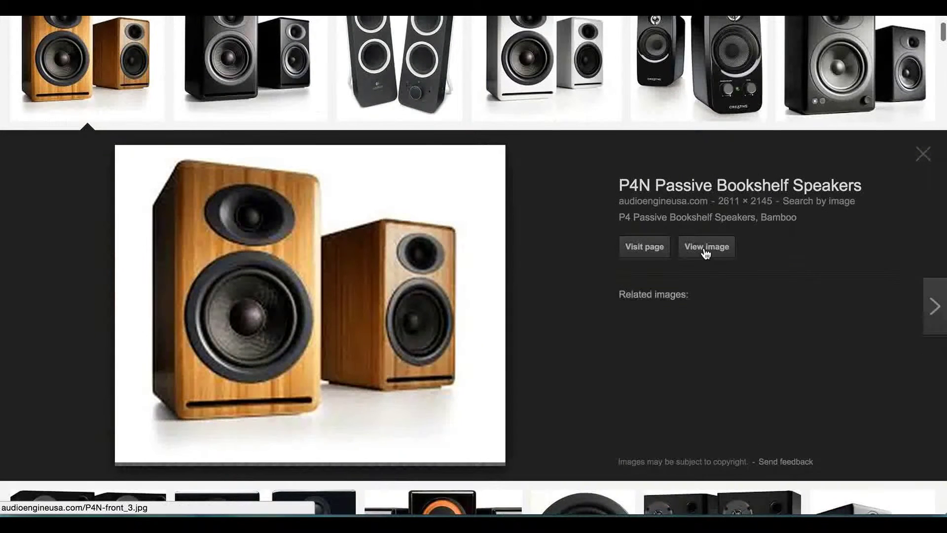
Save the previewed image of the bamboo bookshelf speakers to the computer as speakers.jpeg
right_click(419, 237)
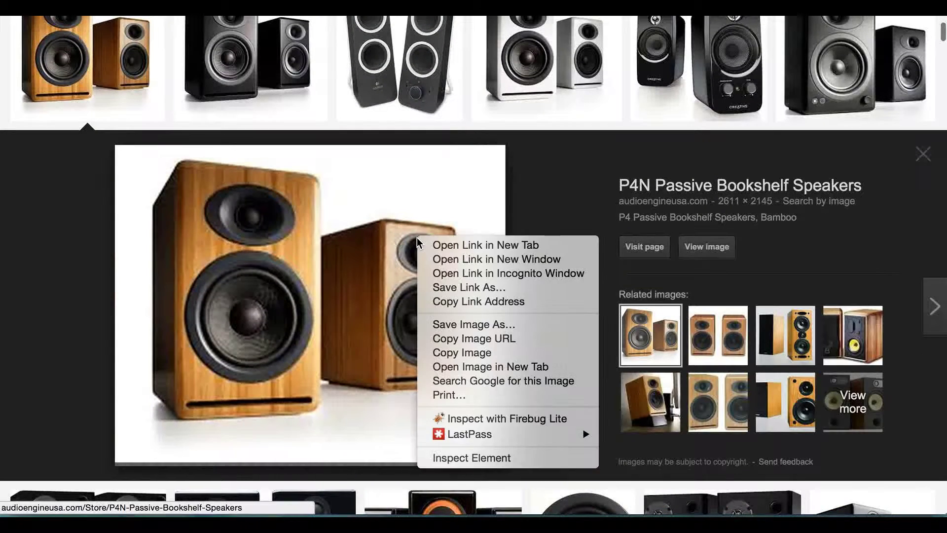
click(482, 326)
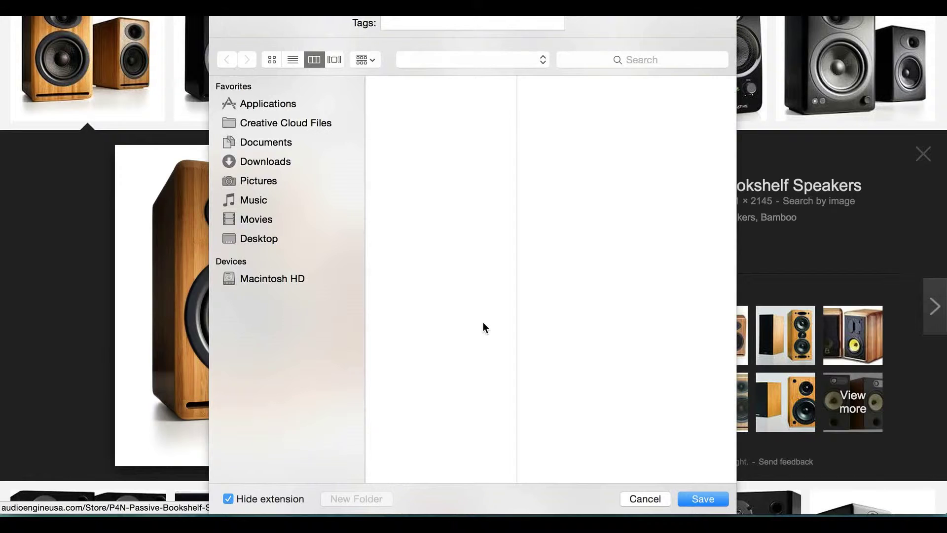
key(Return)
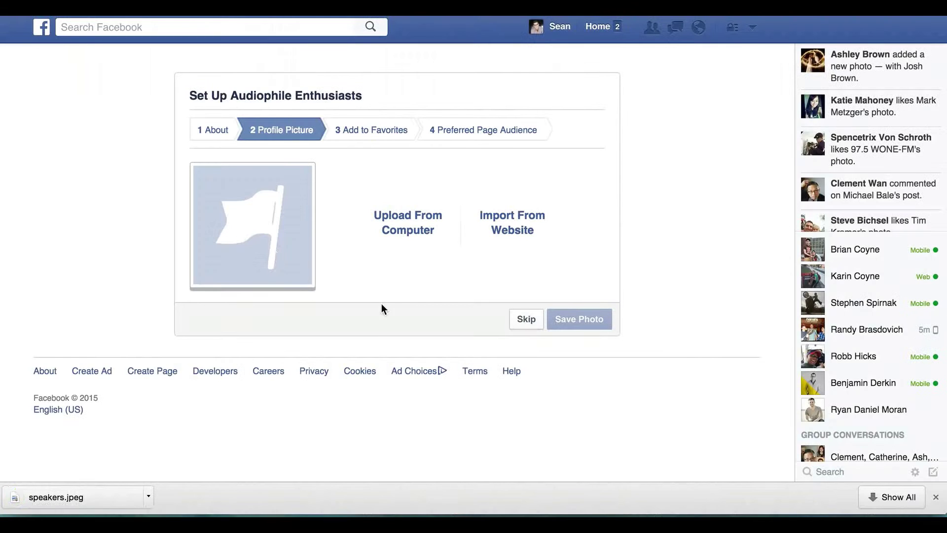
Upload speakers.jpeg from the Downloads folder as the Facebook page's profile picture and continue the setup
click(409, 232)
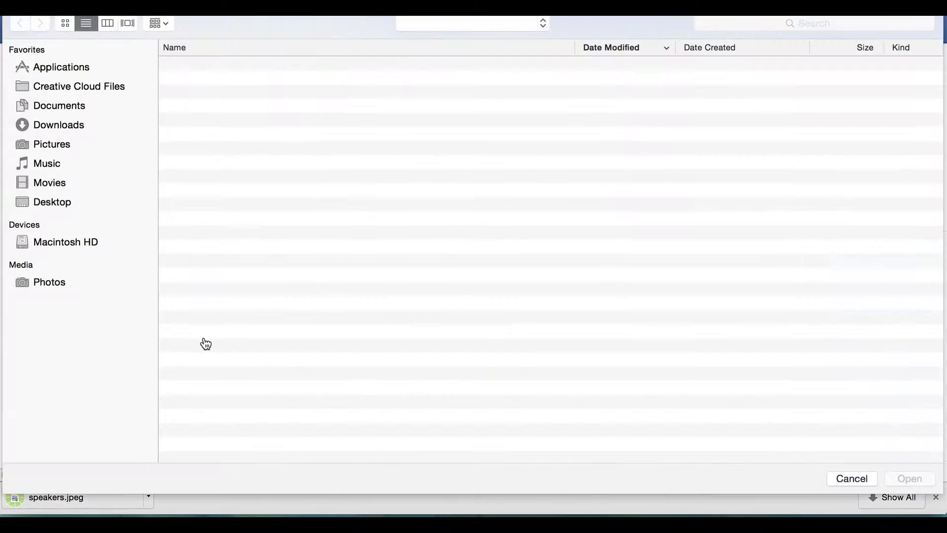
click(49, 124)
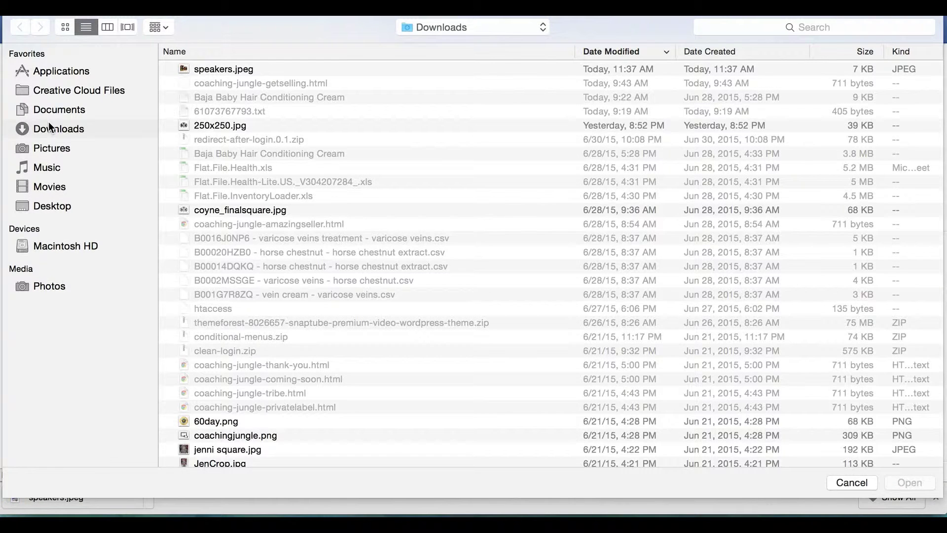
double_click(208, 66)
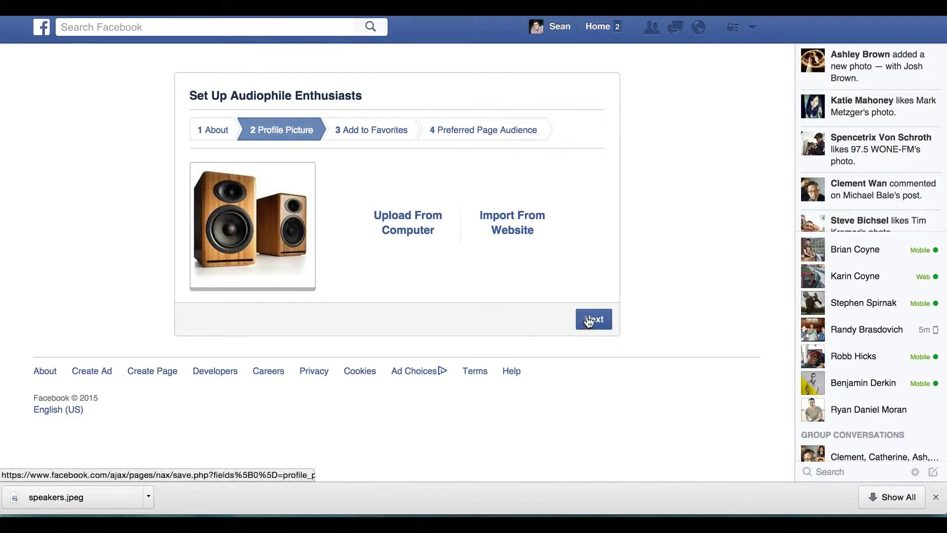
click(589, 319)
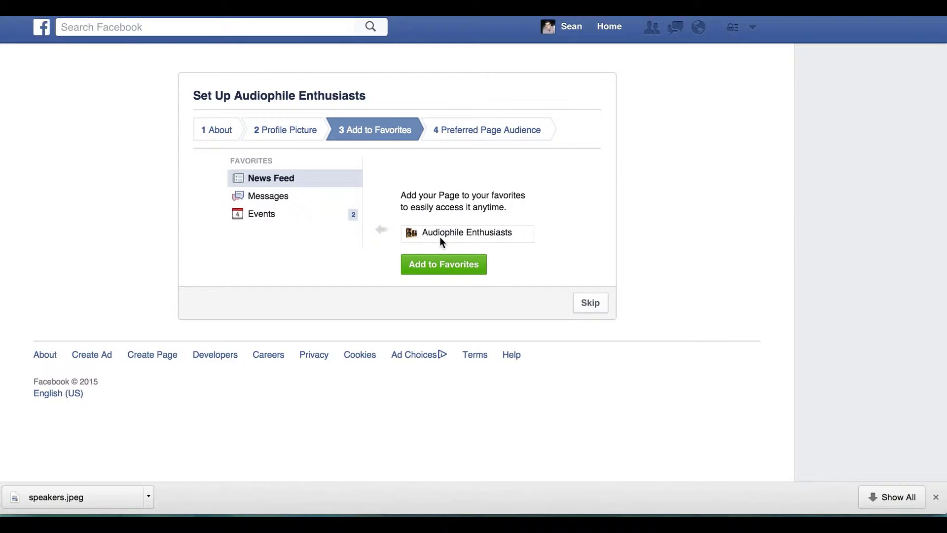
Add the Audiophile Enthusiasts page to the favorites and continue to the preferred audience stage
click(447, 265)
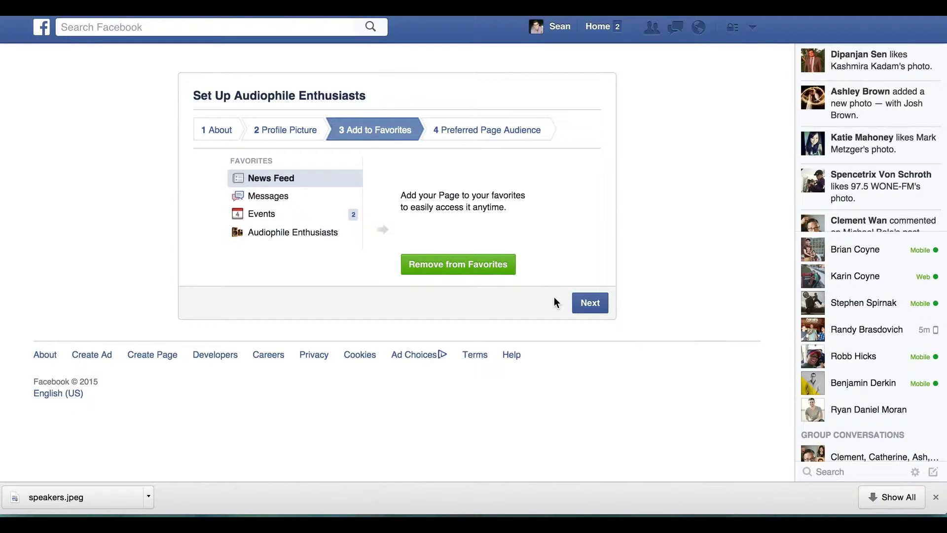
click(596, 307)
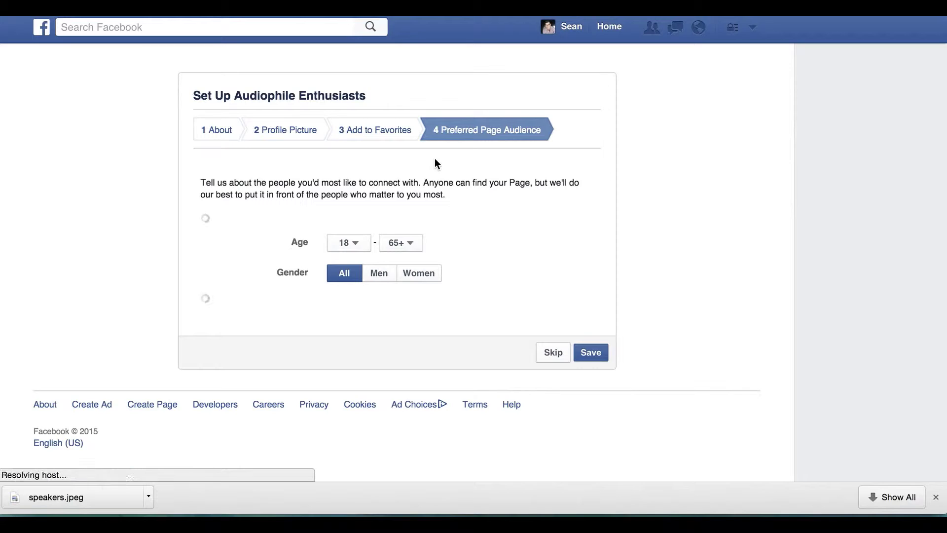
Set the preferred page audience's gender to Men, add Audiophile as an interest, and leave the audience stage
scroll(436, 163, down, 2)
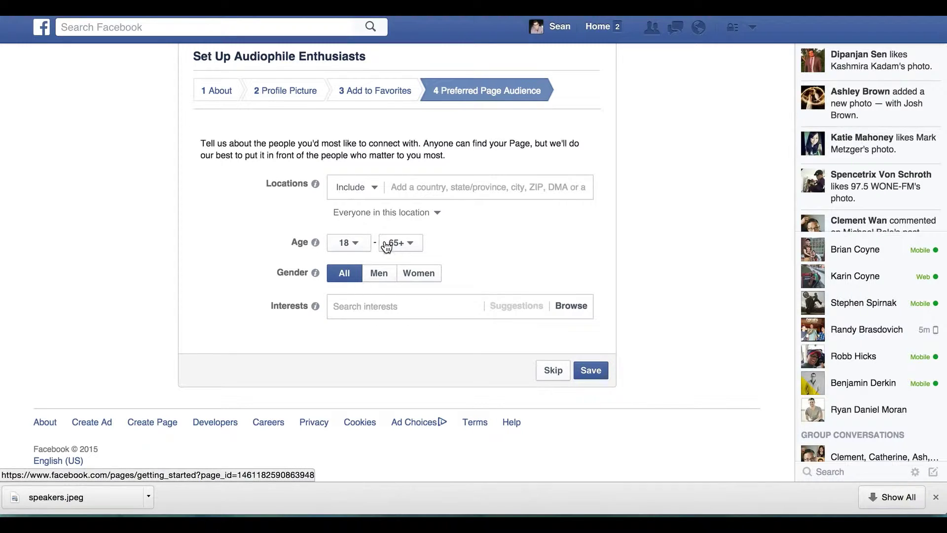
click(380, 273)
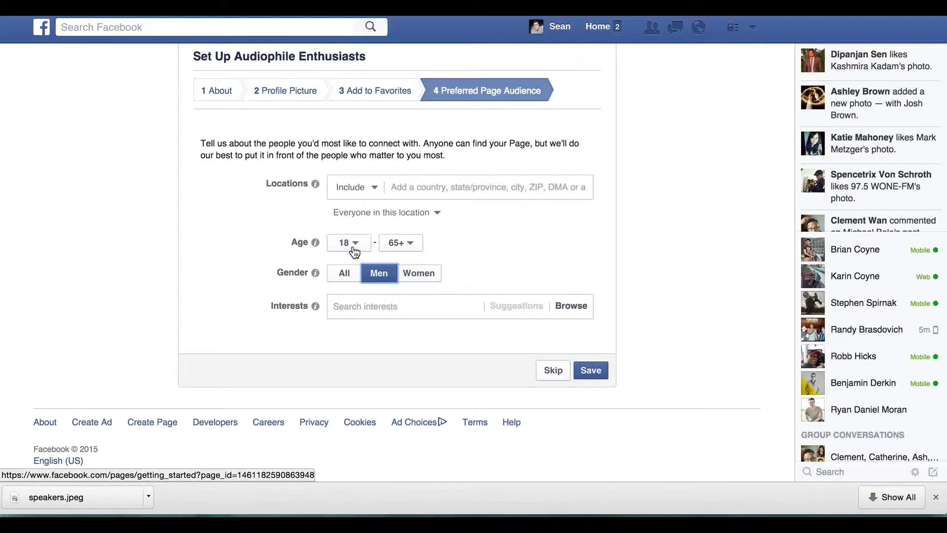
click(420, 305)
text(sp)
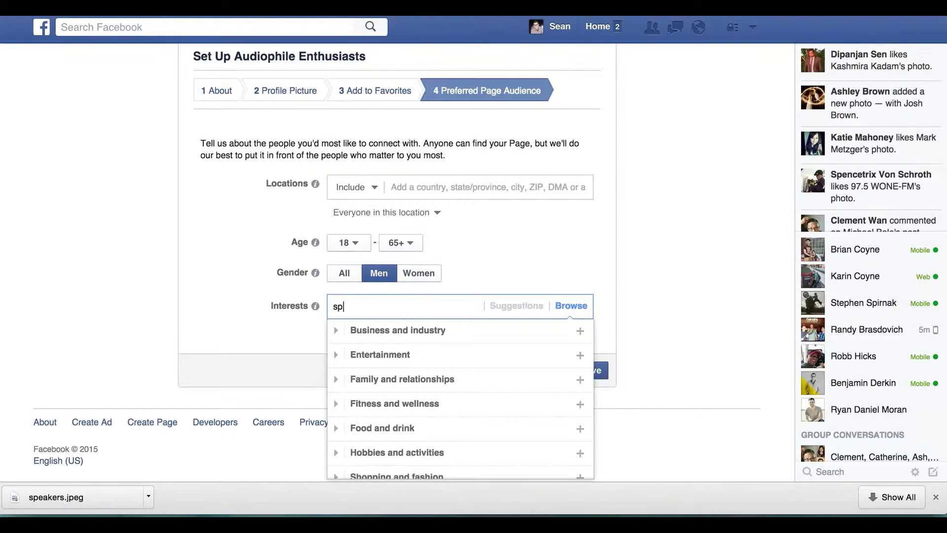
text(e)
key(BackSpace)
key(BackSpace)
key(BackSpace)
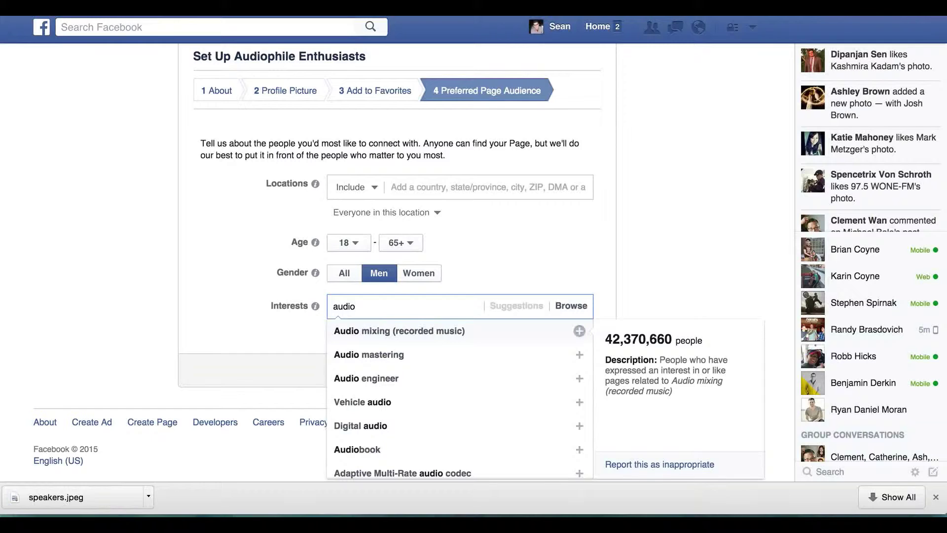
text(audiophil)
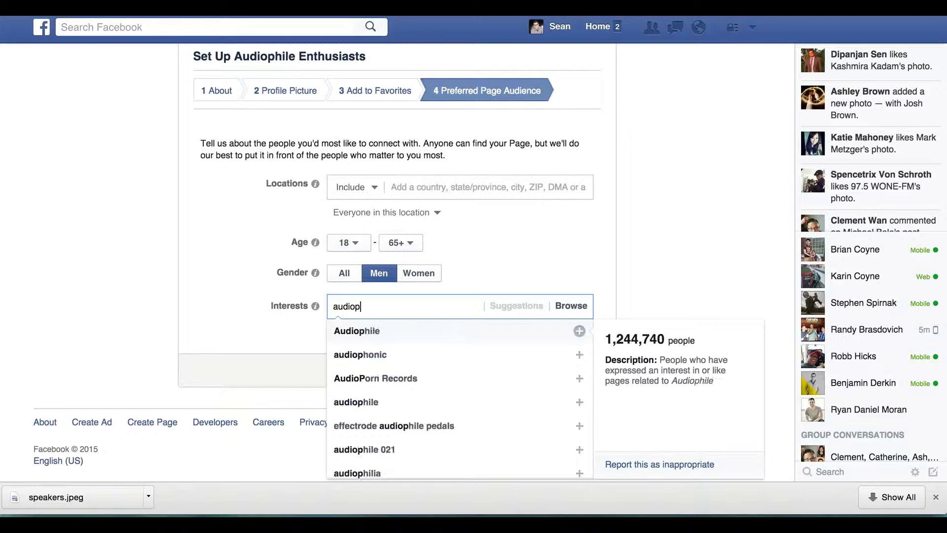
click(384, 329)
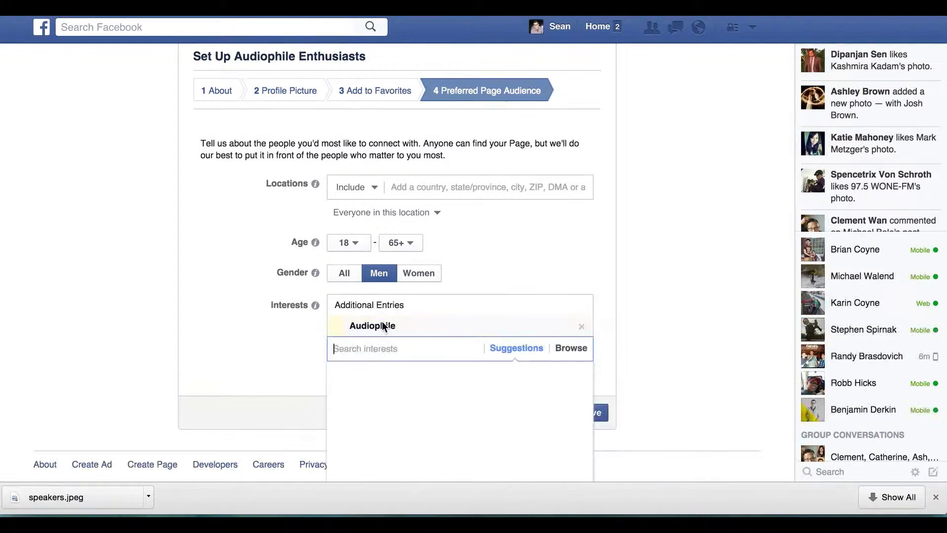
click(638, 315)
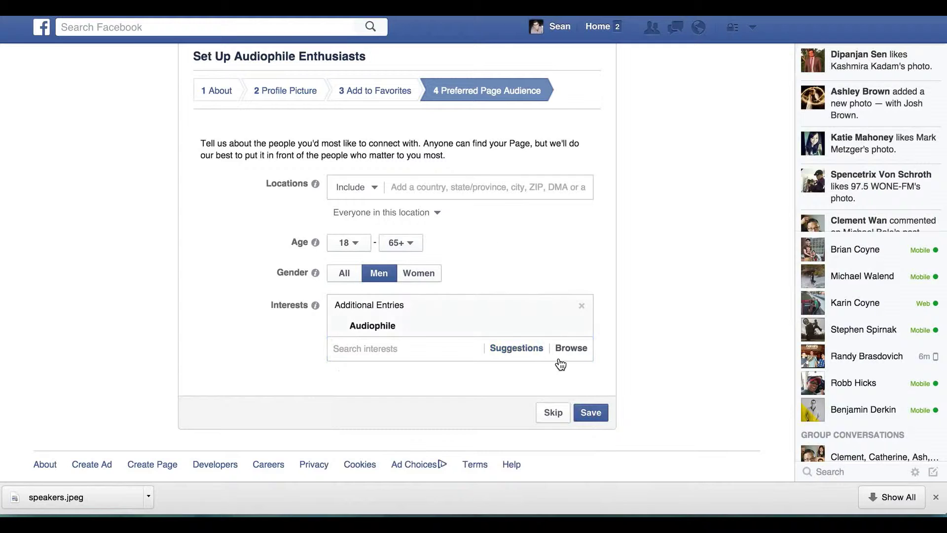
click(563, 414)
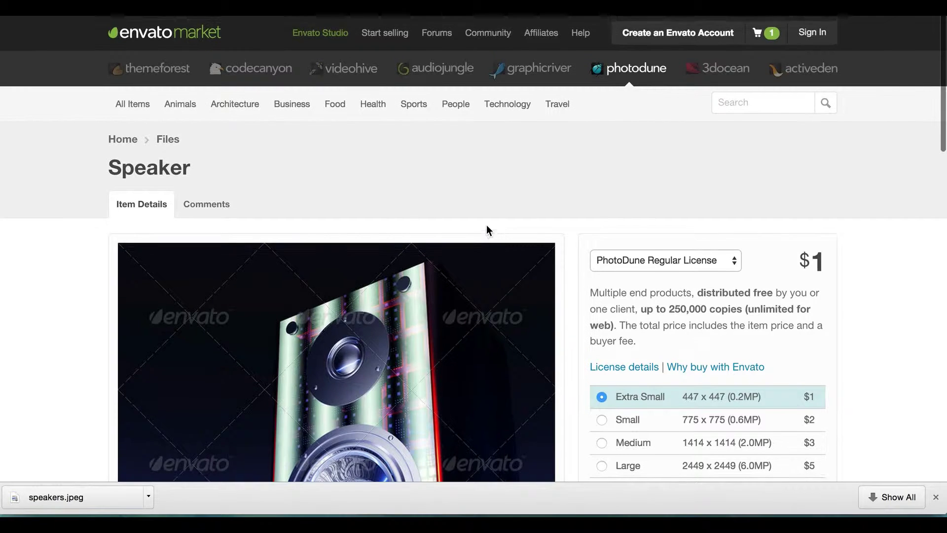
Switch from the PhotoDune speaker item to GraphicRiver and search its stock graphics for "facebook"
scroll(454, 168, down, 1)
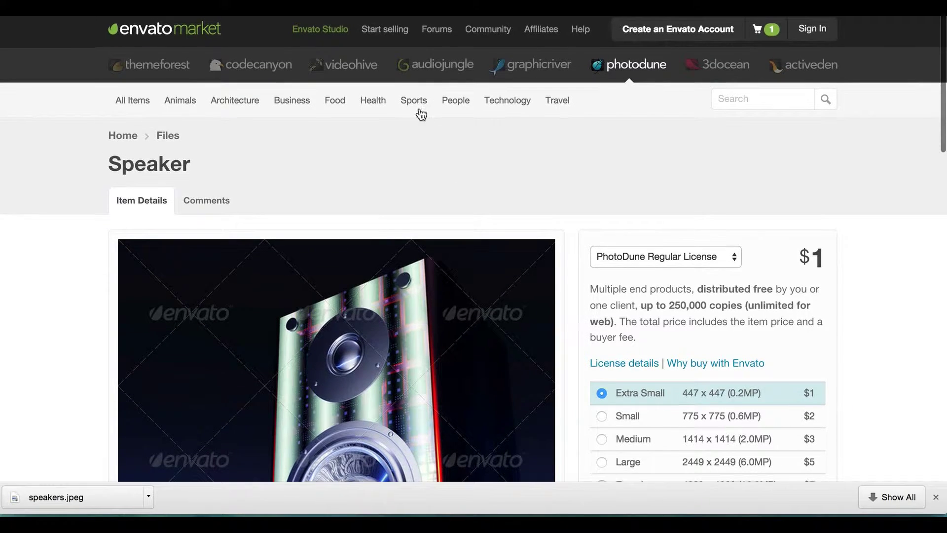
click(543, 73)
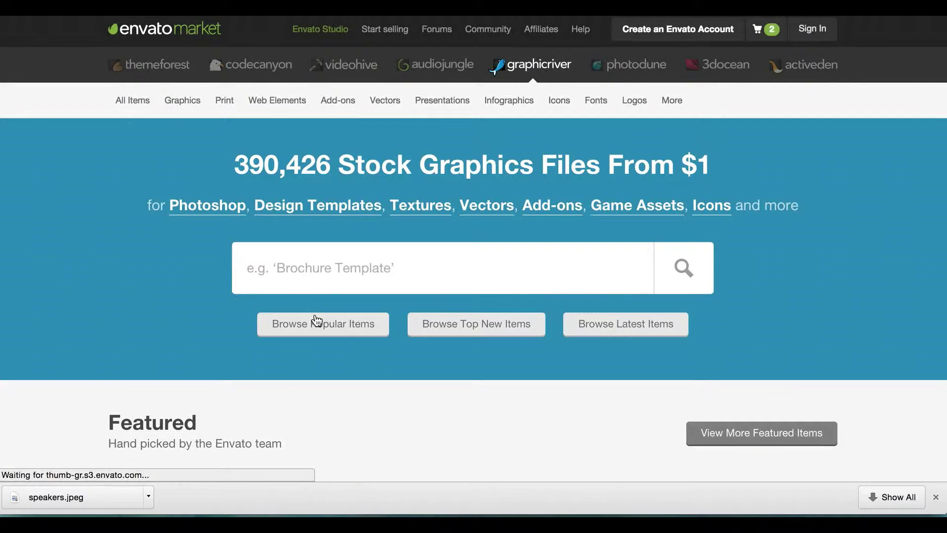
click(326, 272)
text(fac)
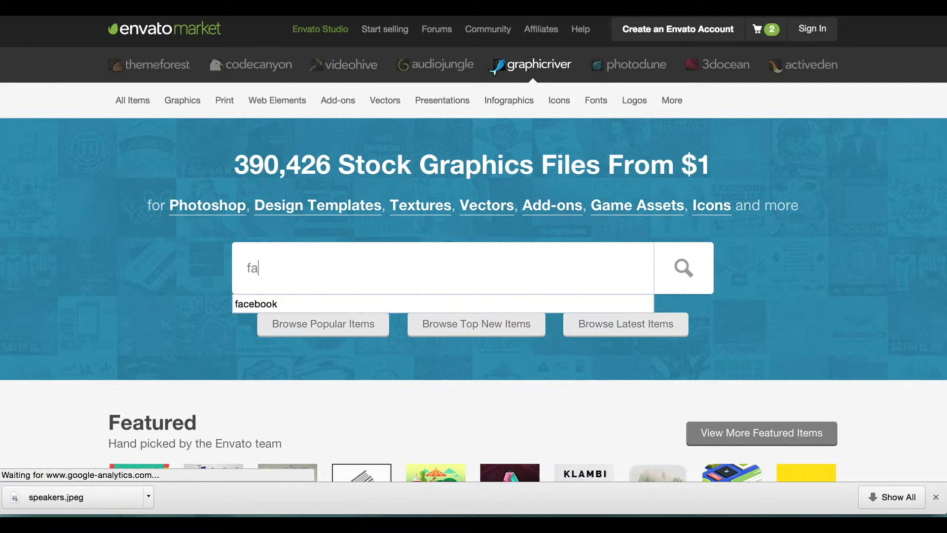
text(ebook)
key(Return)
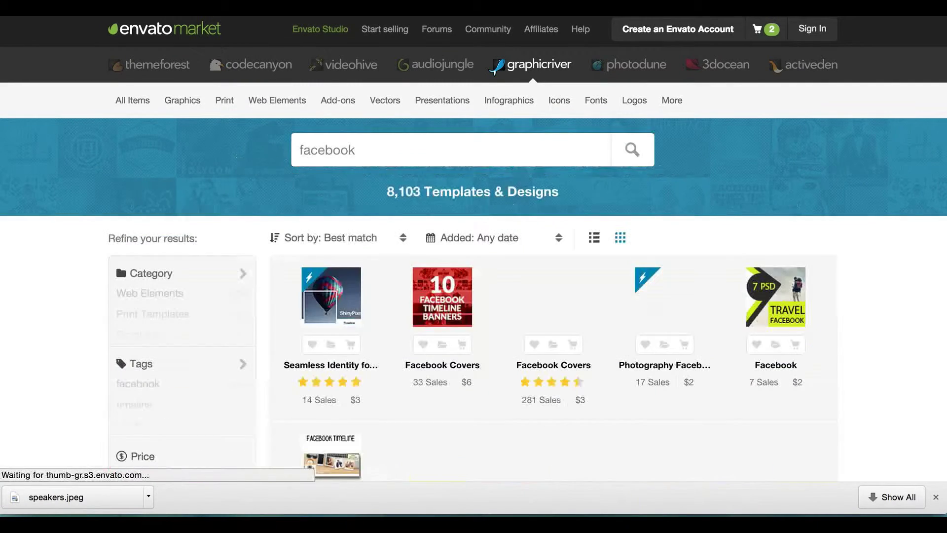
Preview the first Facebook cover designs, examine the Seamless Identity for Facebook item page, and return to the search results
scroll(402, 348, down, 3)
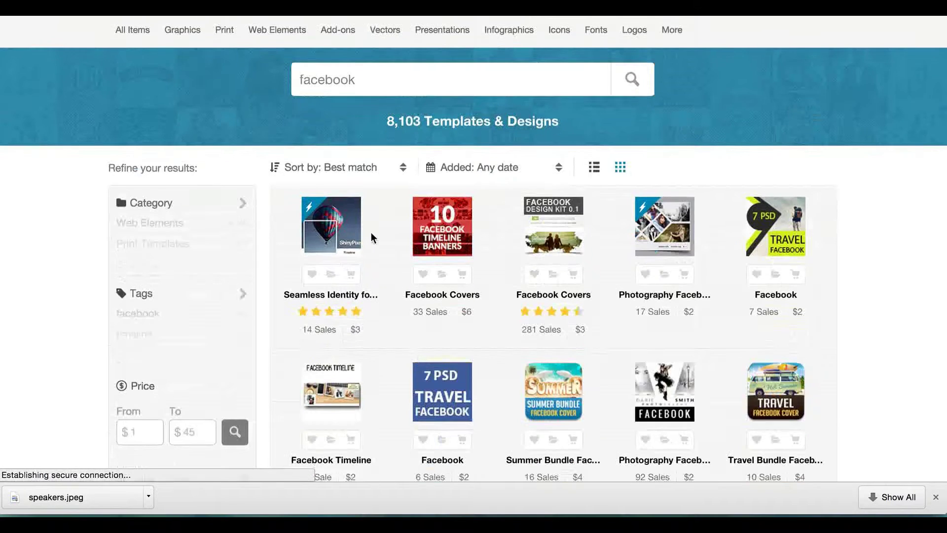
mouse_move(347, 223)
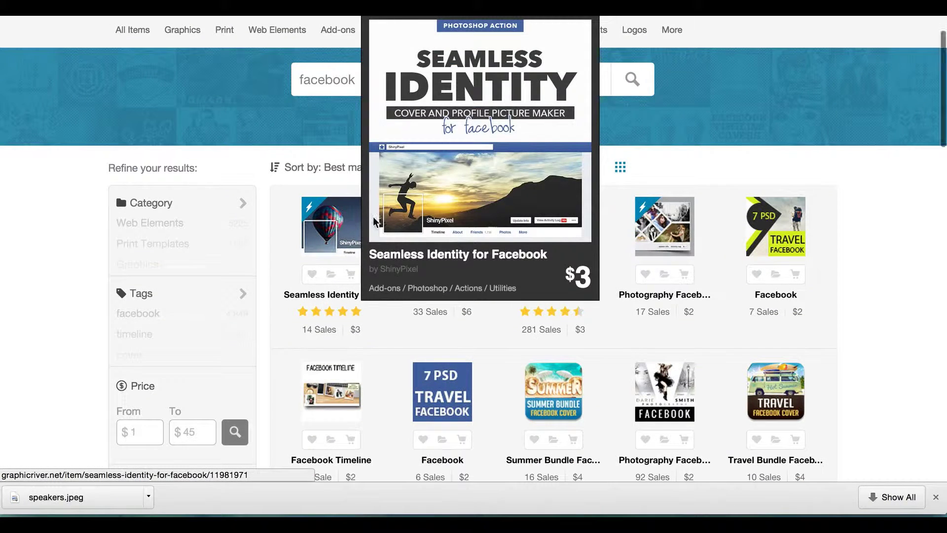
mouse_move(429, 252)
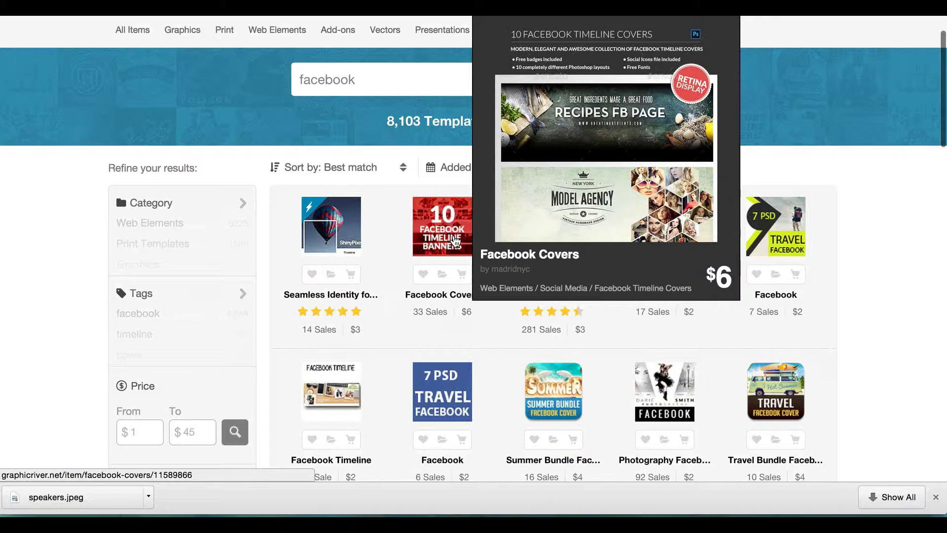
scroll(395, 315, down, 2)
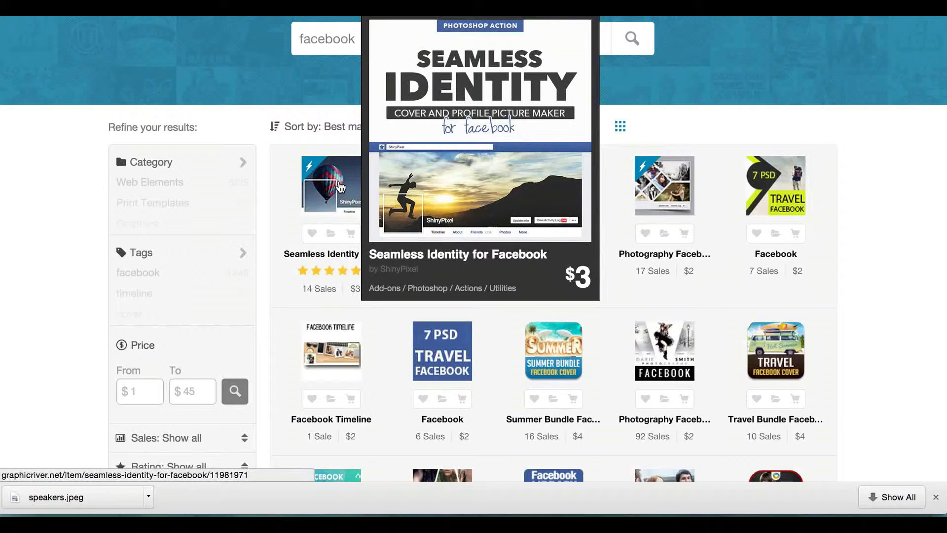
click(341, 187)
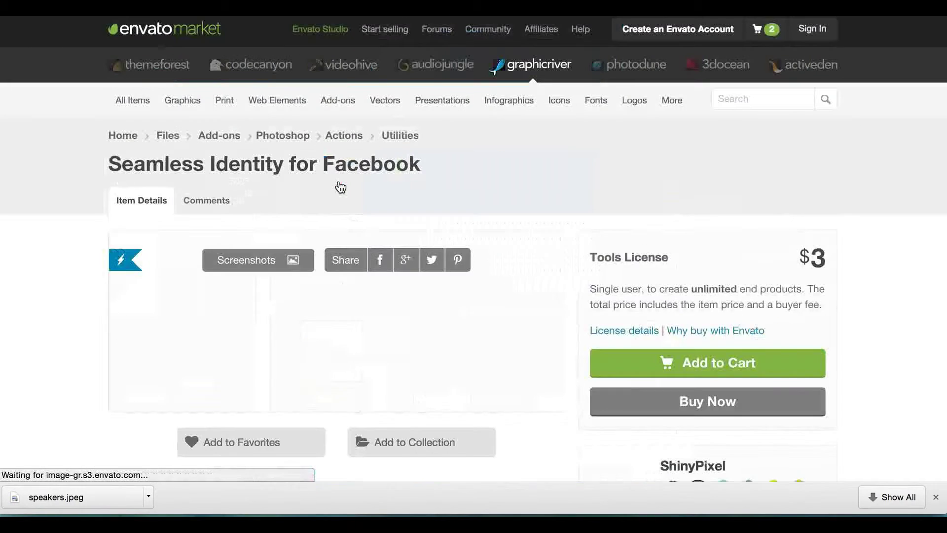
scroll(340, 186, down, 2)
scroll(338, 186, down, 6)
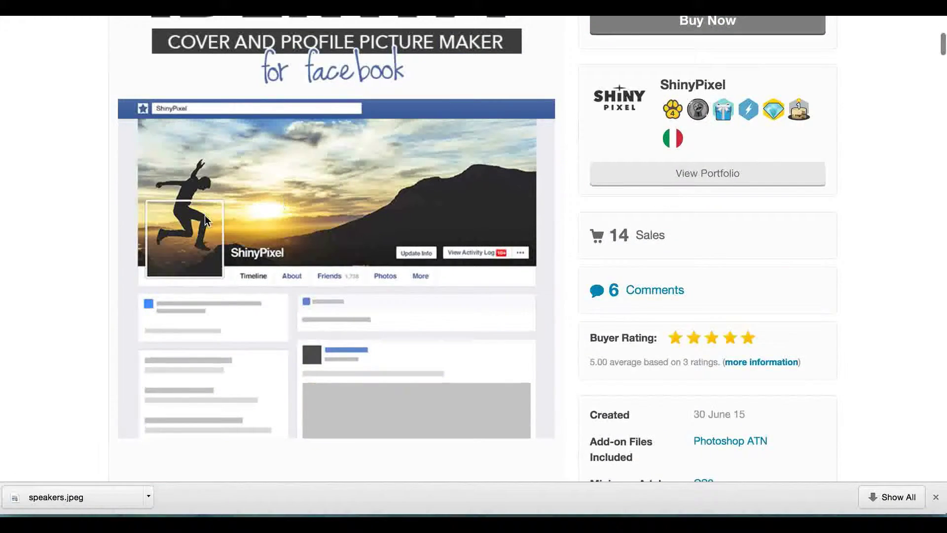
scroll(217, 244, left, 5)
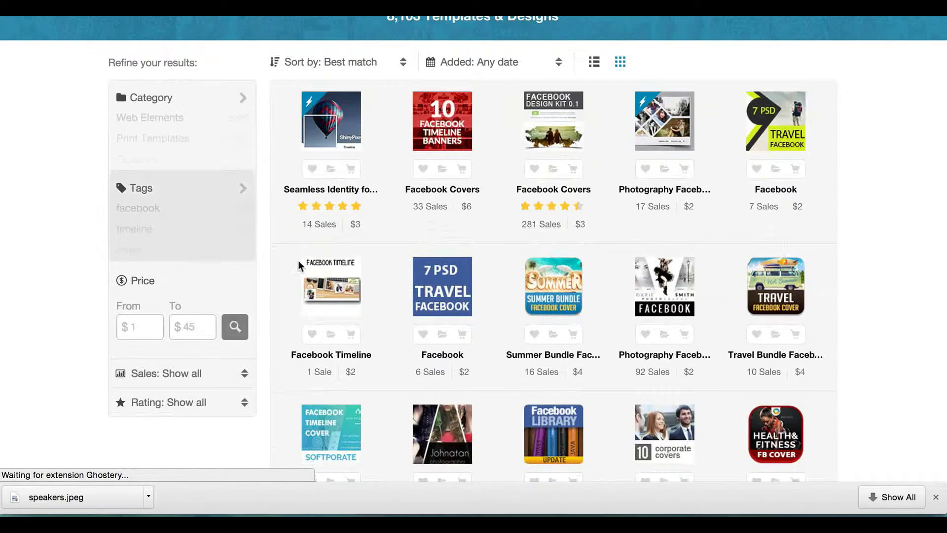
Look through the remaining Facebook timeline cover templates on the first results page, previewing several designs
mouse_move(348, 298)
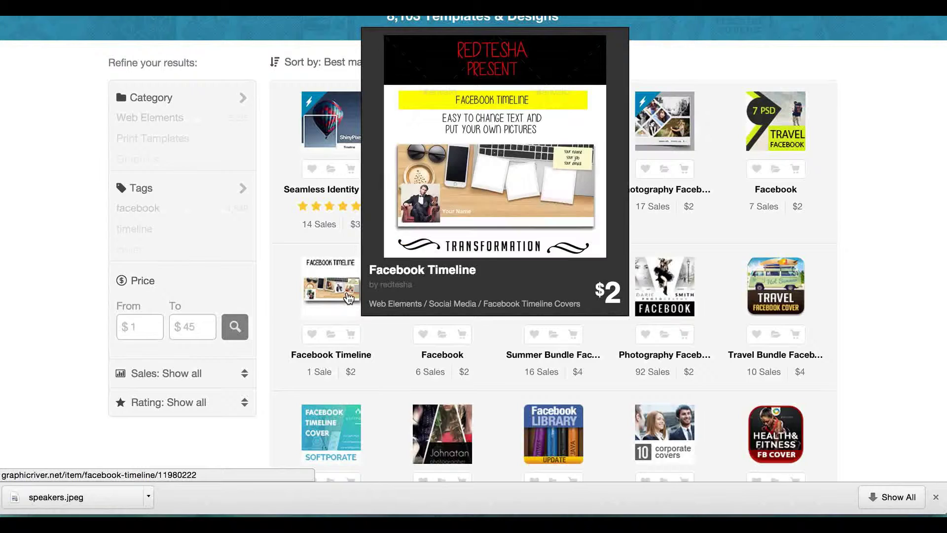
scroll(348, 296, down, 3)
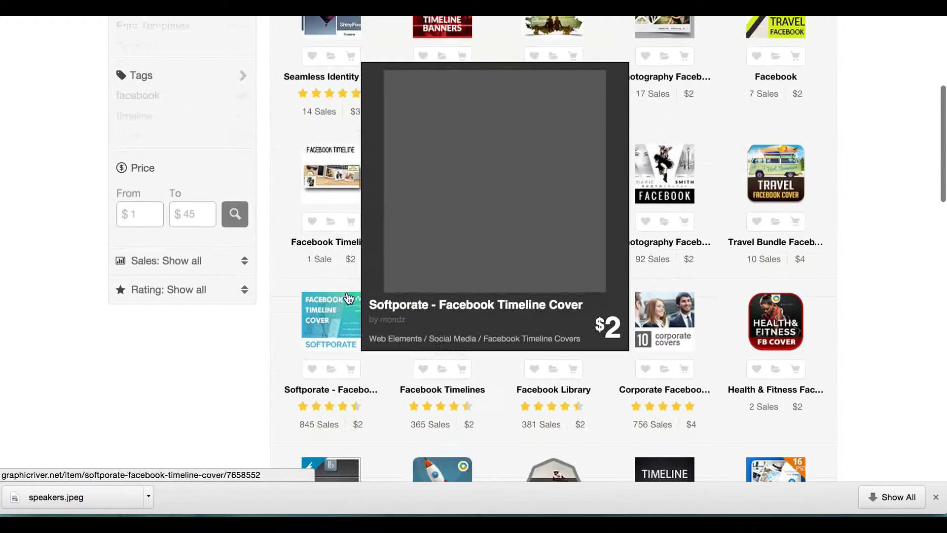
scroll(334, 309, down, 7)
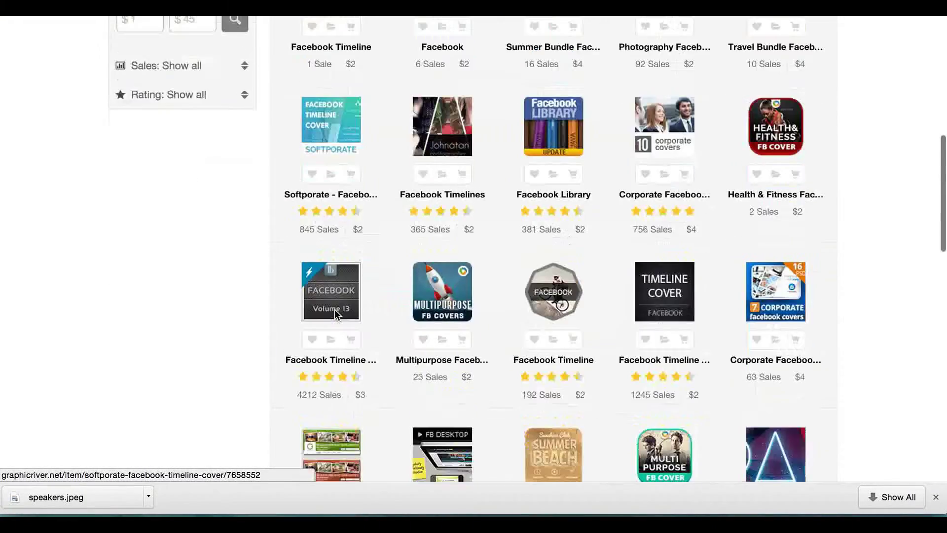
mouse_move(448, 159)
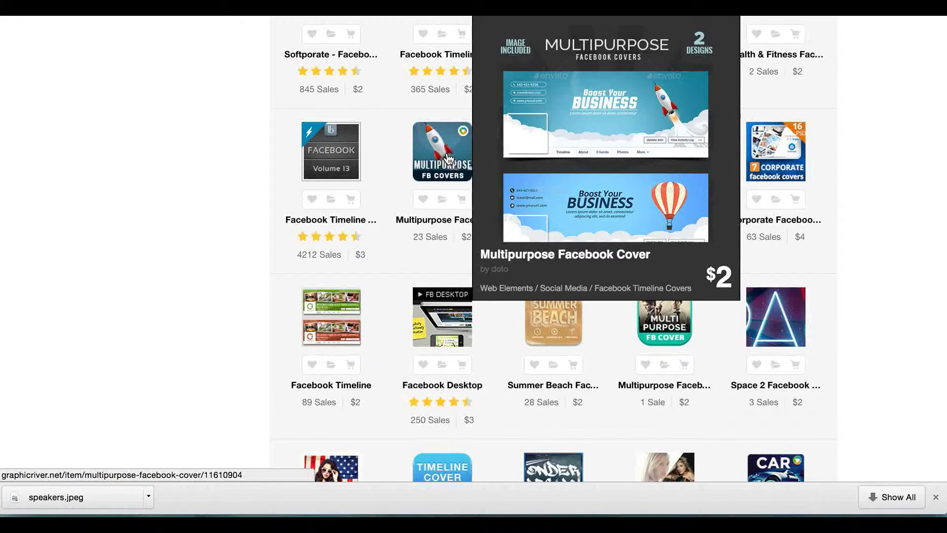
scroll(447, 156, down, 2)
scroll(447, 156, up, 2)
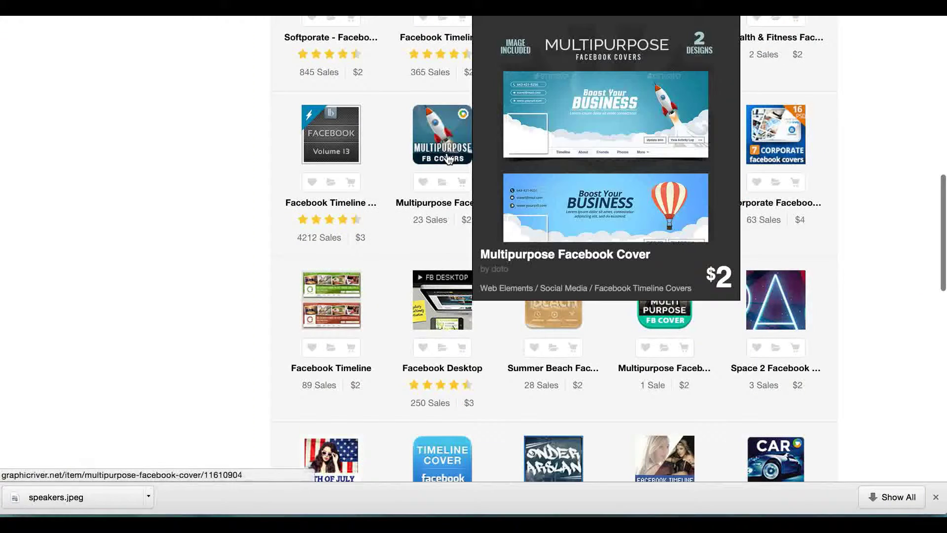
scroll(448, 159, down, 3)
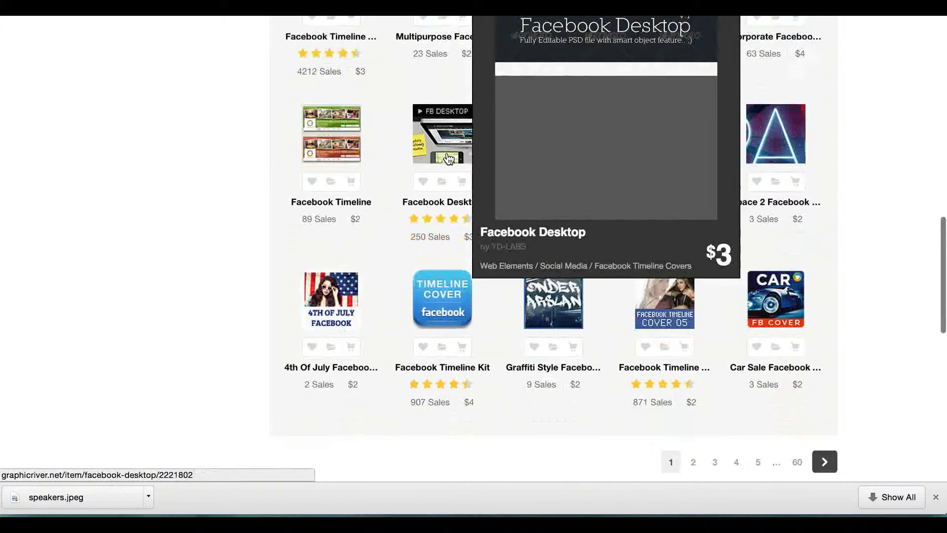
mouse_move(510, 302)
Search GraphicRiver for "facebook yoga" templates
scroll(509, 302, up, 15)
click(437, 150)
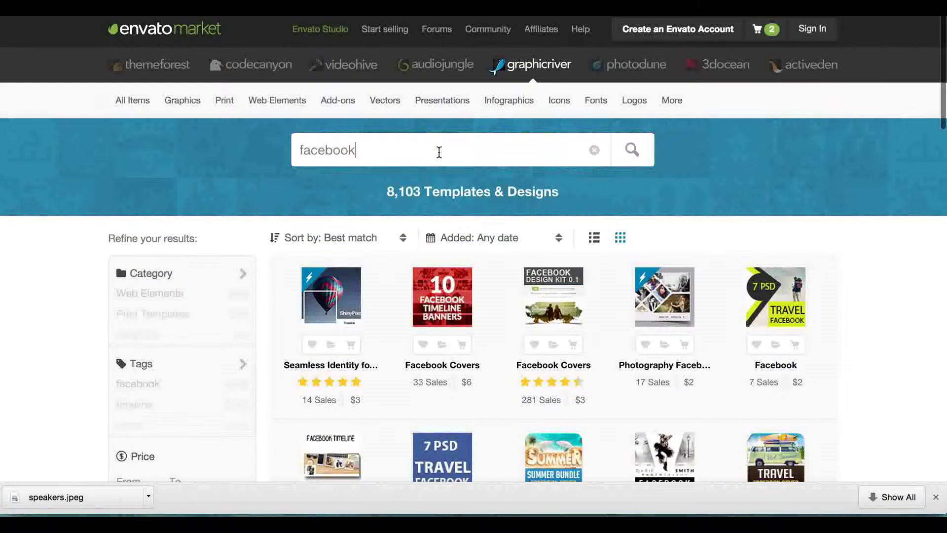
key(Return)
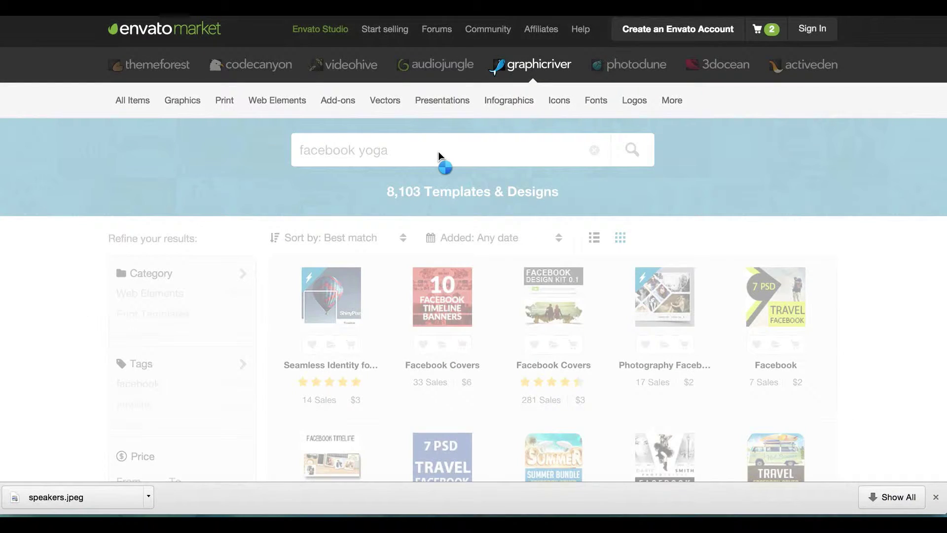
Preview and open the Yoga & Meditation Facebook Cover, examine its design on the item page, and return to the search results
mouse_move(448, 291)
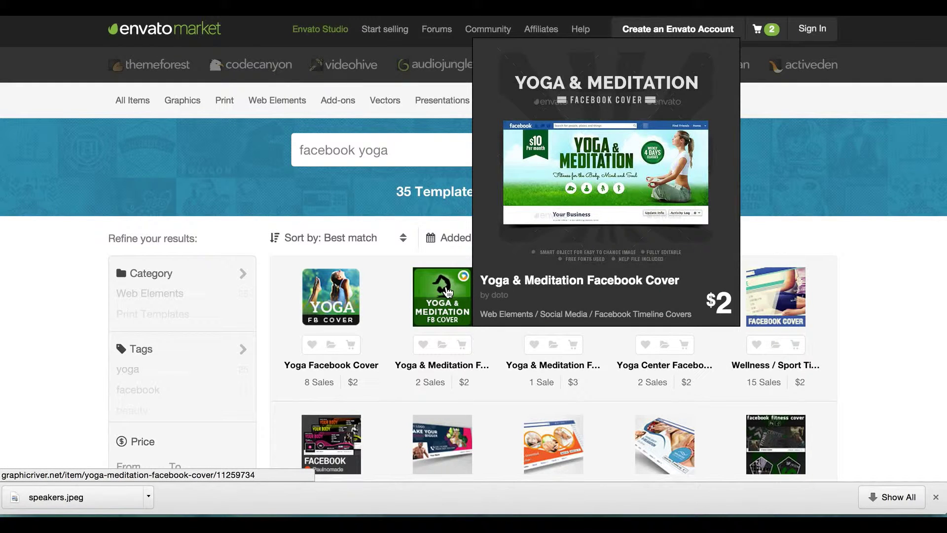
click(448, 291)
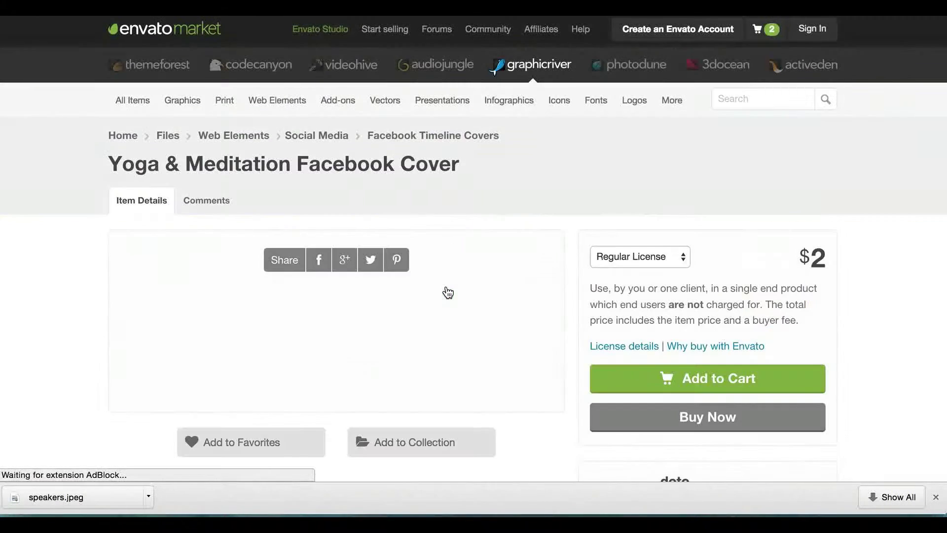
scroll(375, 281, down, 3)
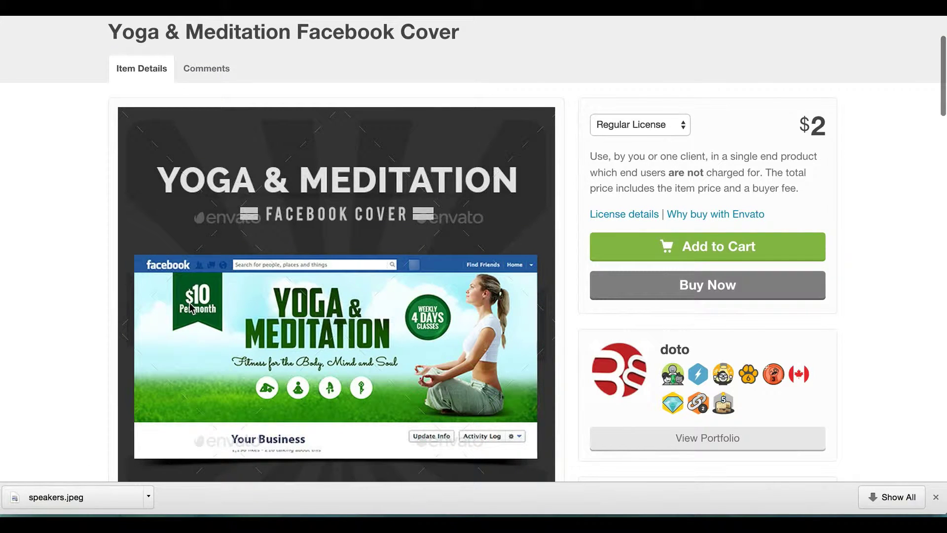
scroll(432, 331, down, 1)
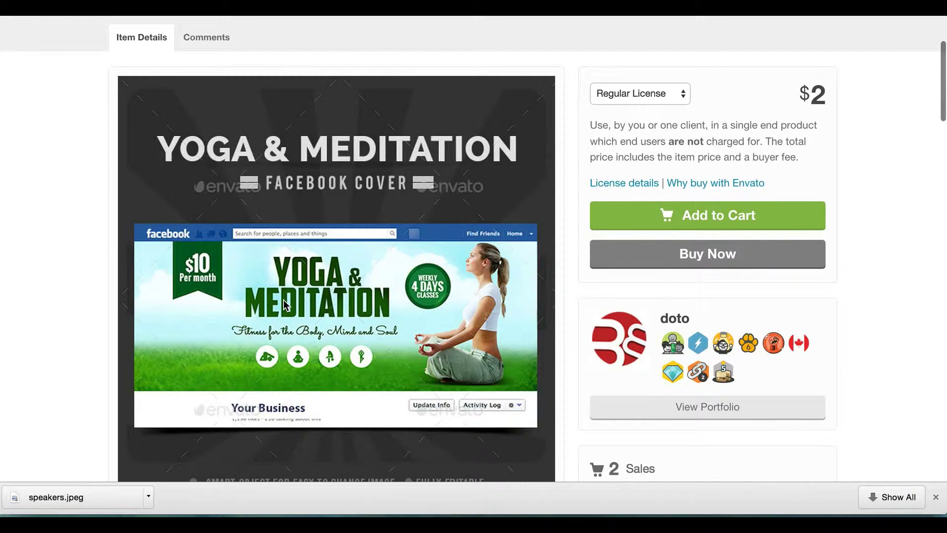
scroll(315, 269, down, 1)
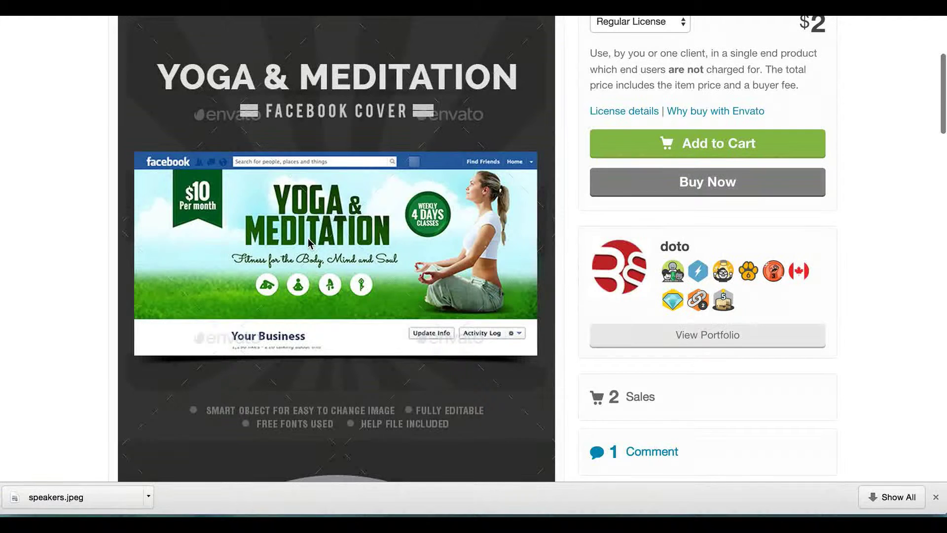
scroll(307, 238, left, 5)
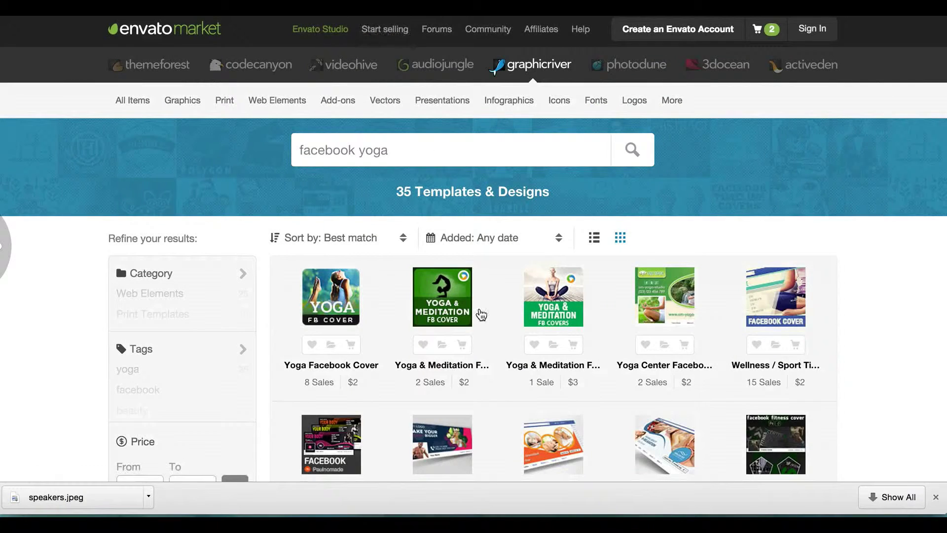
Search Google for "facebook banner" and look through the first results
key(super+l)
text(facebook b)
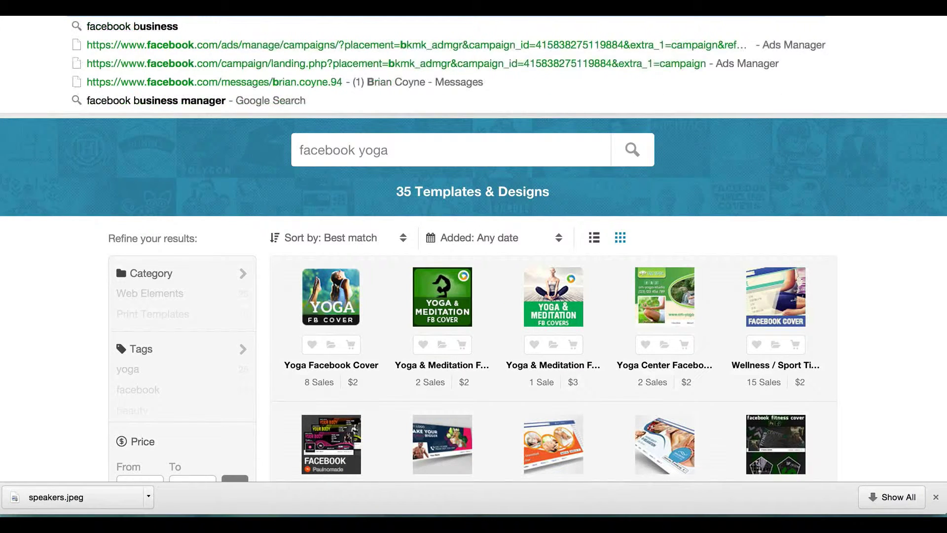
key(Escape)
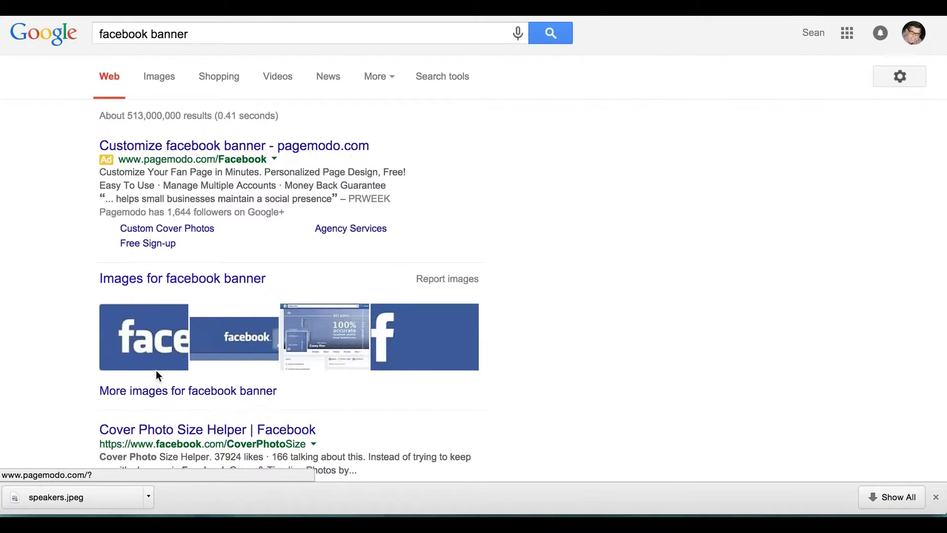
scroll(156, 375, down, 3)
scroll(190, 301, down, 2)
scroll(190, 304, down, 1)
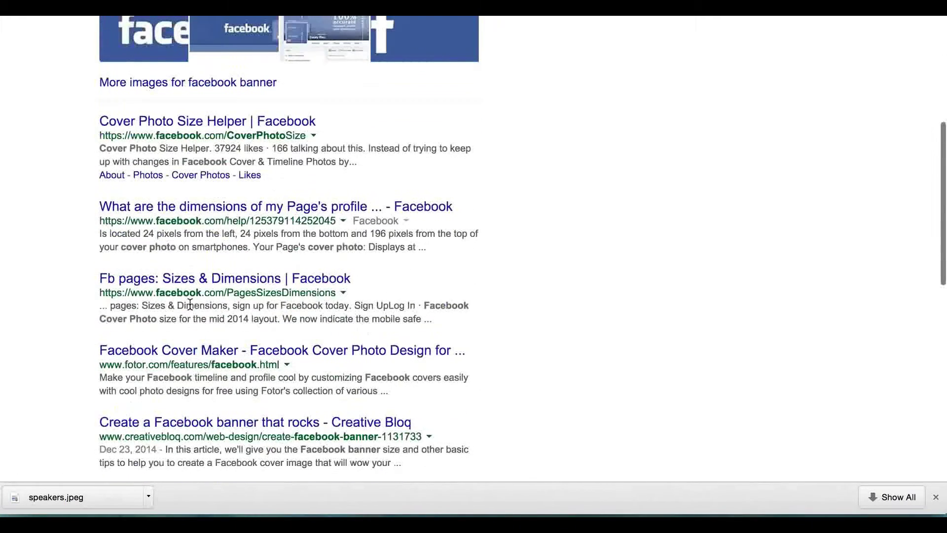
scroll(189, 315, up, 6)
Change the Google search to "facebook template"
click(179, 35)
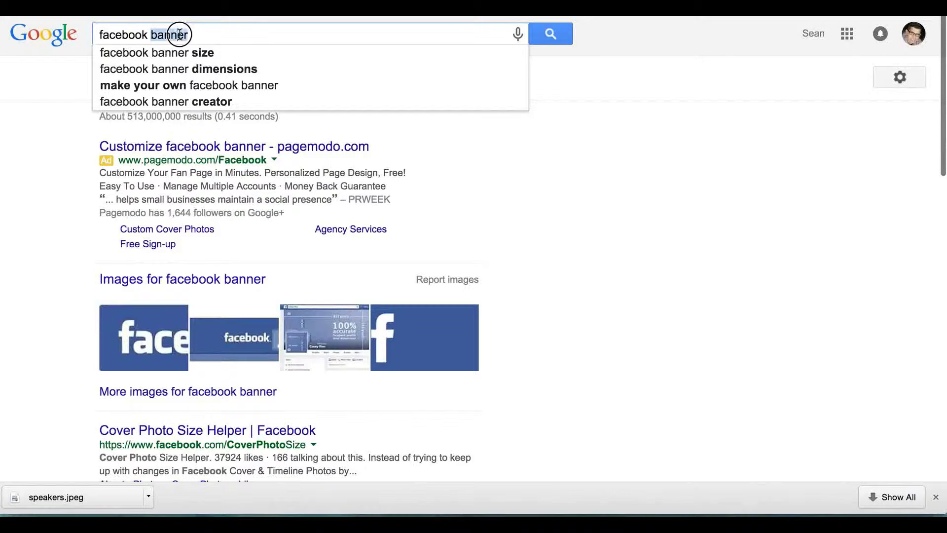
double_click(179, 35)
text(template)
key(Return)
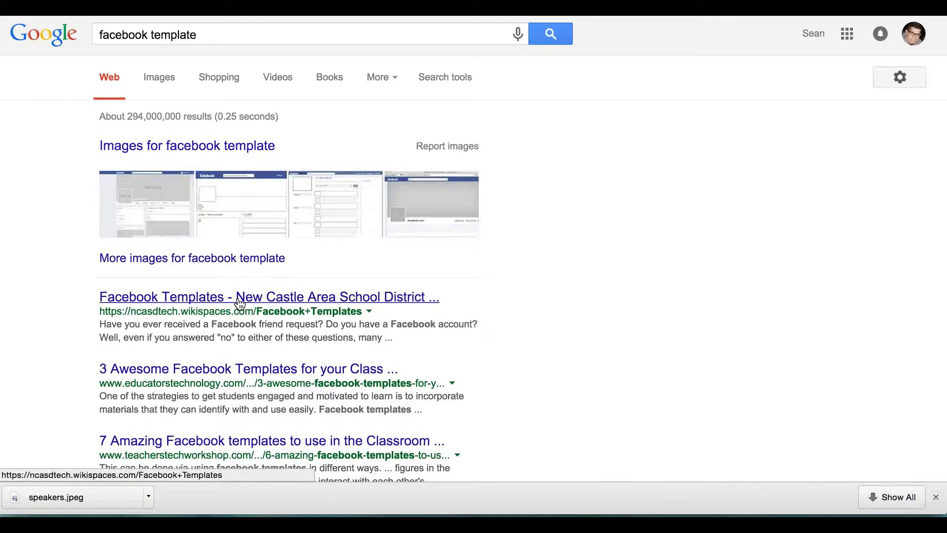
Open the "3 Awesome Facebook Templates for your Class" result, skim the article, and return to the Google results
scroll(241, 303, down, 2)
click(240, 282)
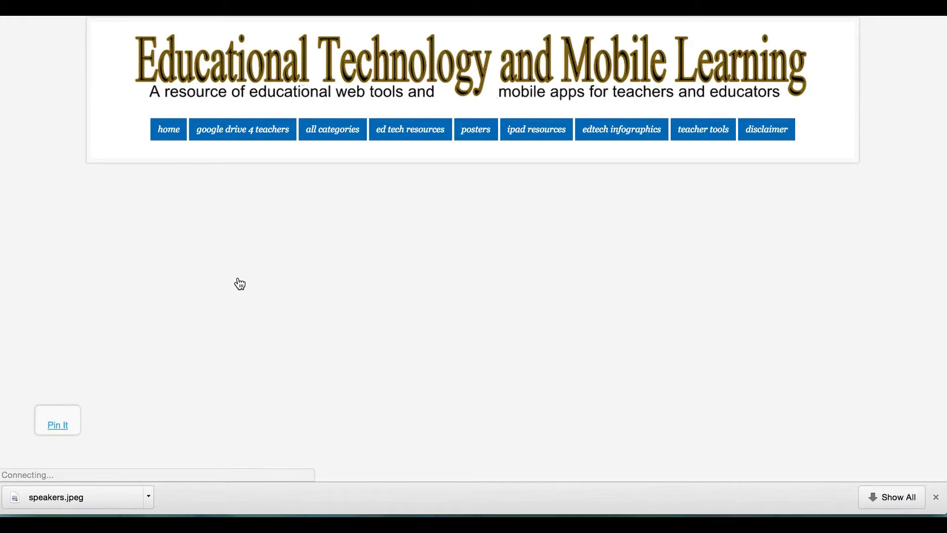
scroll(240, 282, down, 7)
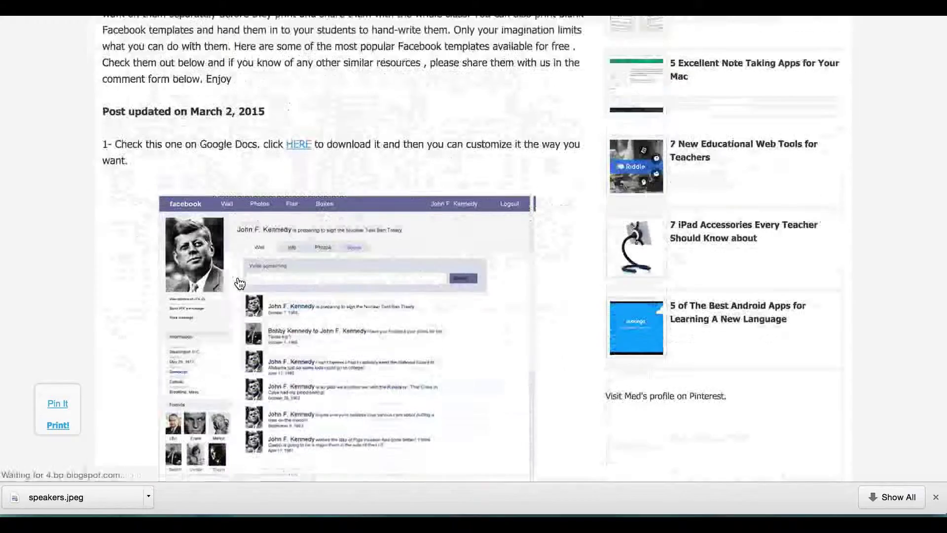
scroll(240, 282, left, 2)
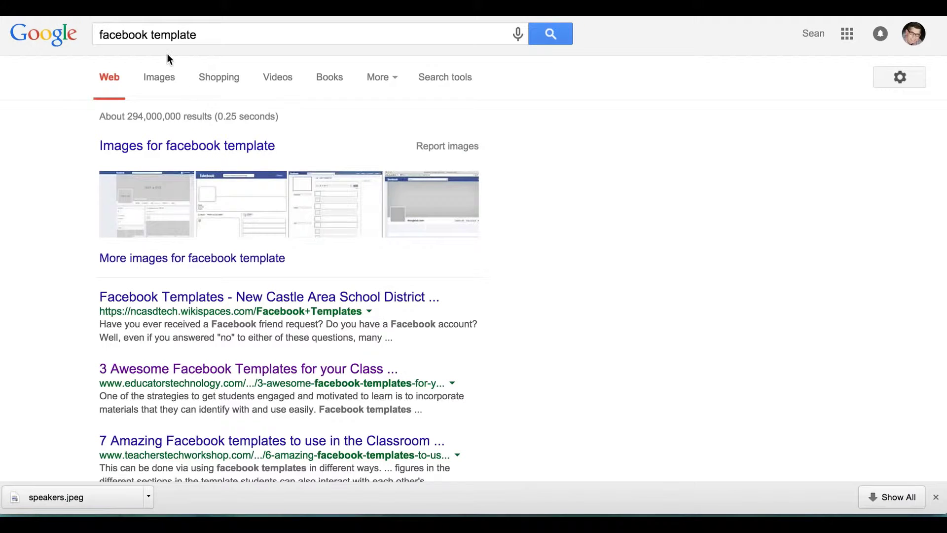
Refine the Google search to "facebook header free template"
click(147, 34)
text(hea)
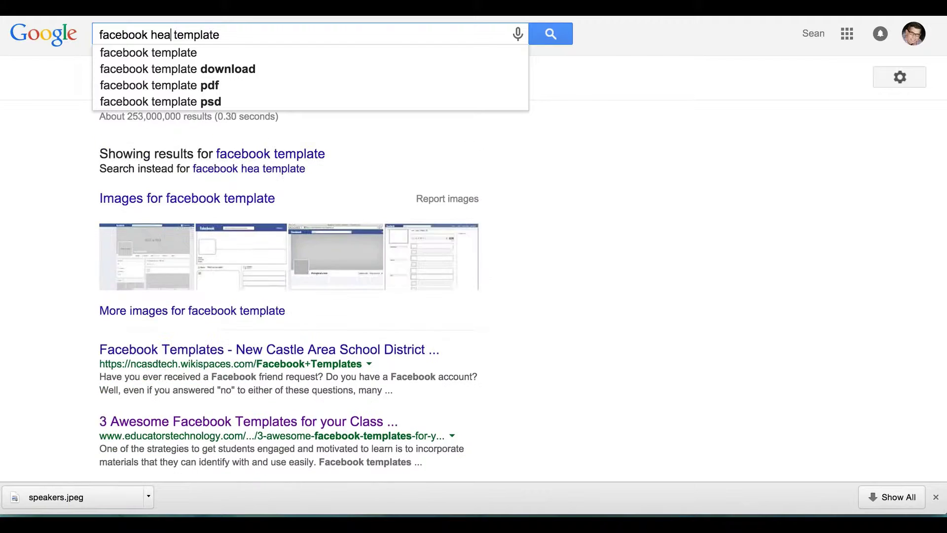
text(der free t)
key(BackSpace)
text(free)
key(Return)
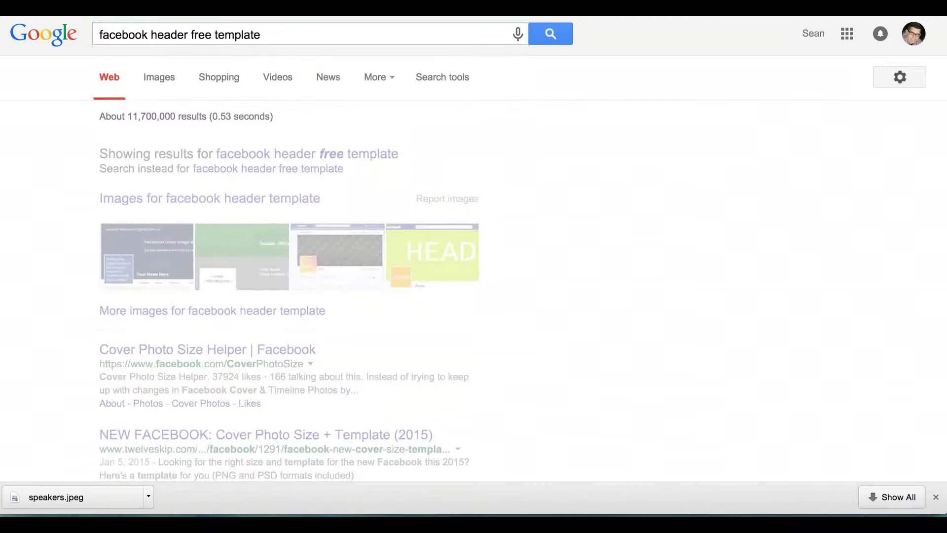
Open the "30 Free Facebook Timeline Cover PSD Templates" article and look through its first listed templates
scroll(204, 286, down, 4)
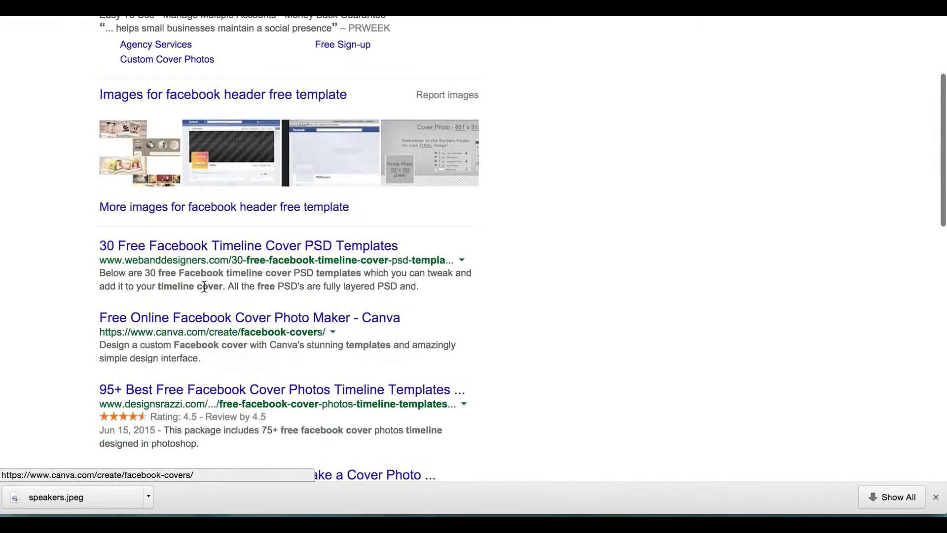
click(200, 247)
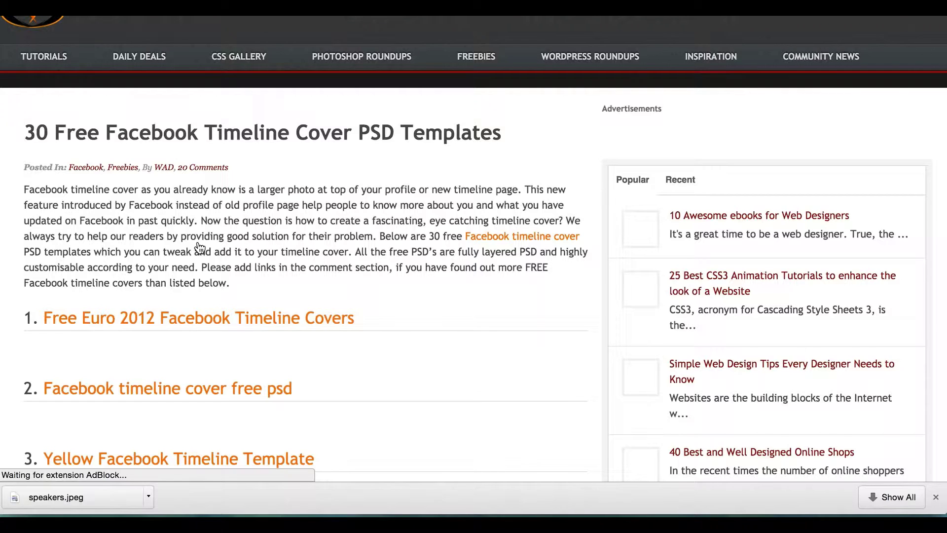
scroll(200, 247, down, 3)
scroll(200, 247, down, 1)
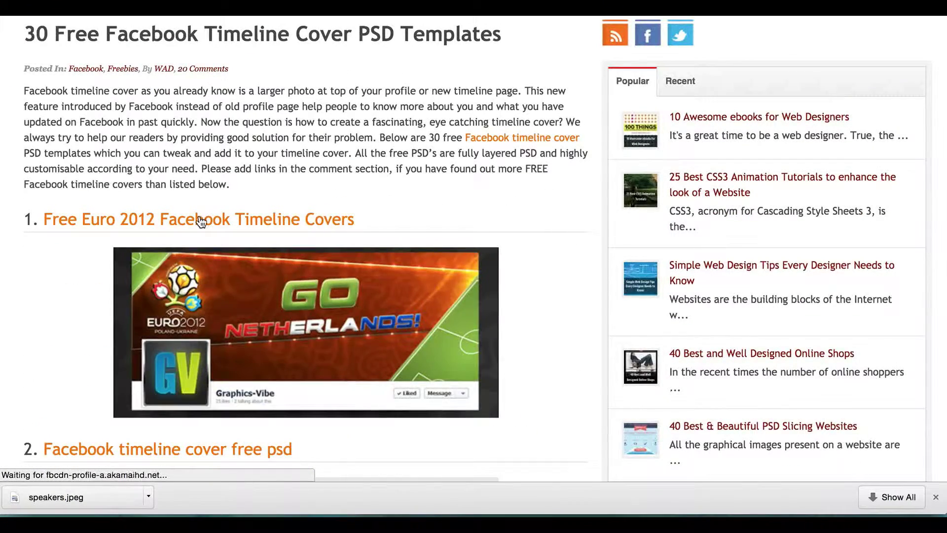
scroll(195, 219, down, 10)
scroll(191, 217, down, 4)
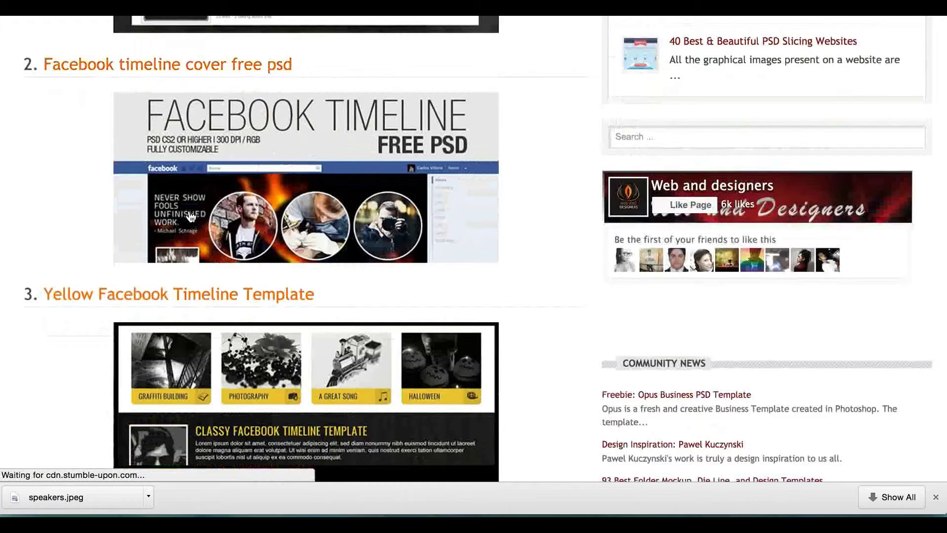
scroll(187, 217, down, 2)
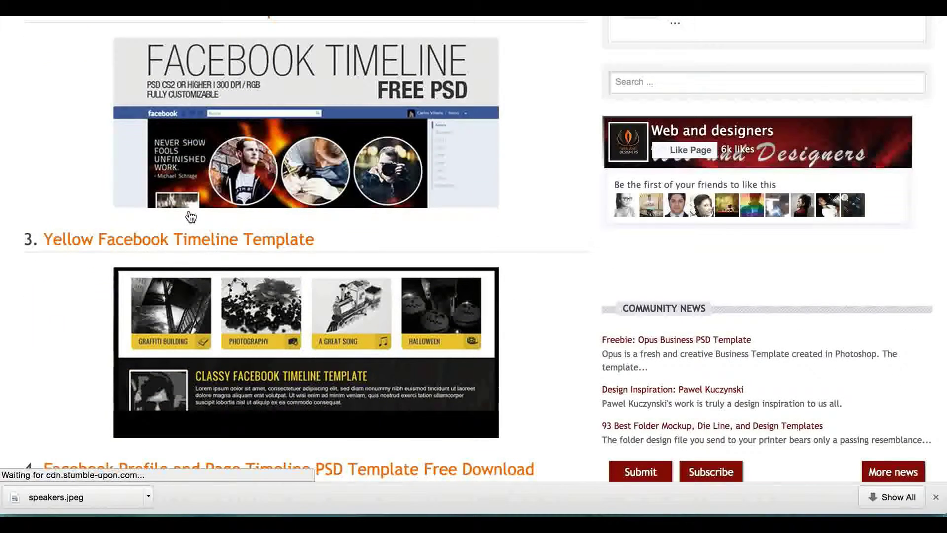
Open the Yellow Facebook Timeline Template page, dismiss the theme advertisement, and download the template's PSD
click(195, 243)
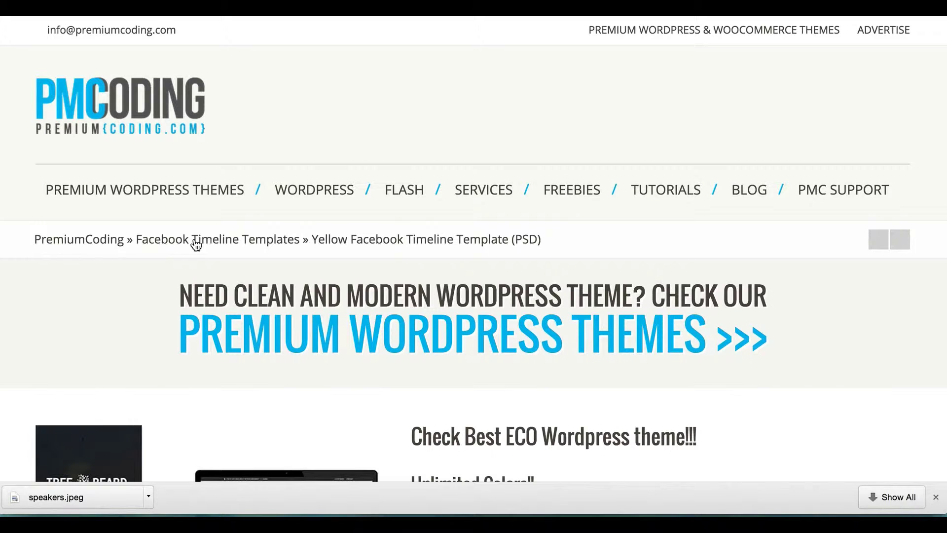
scroll(196, 243, down, 10)
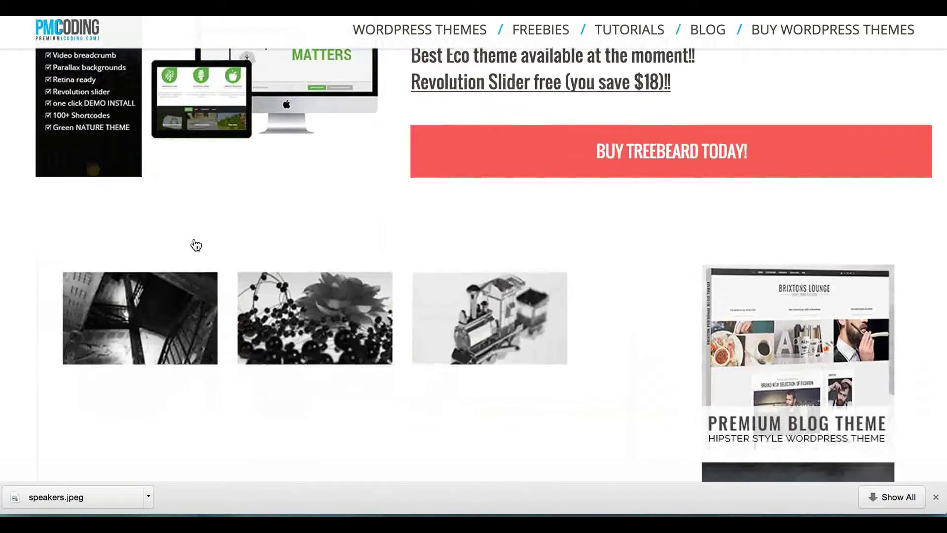
scroll(196, 243, down, 5)
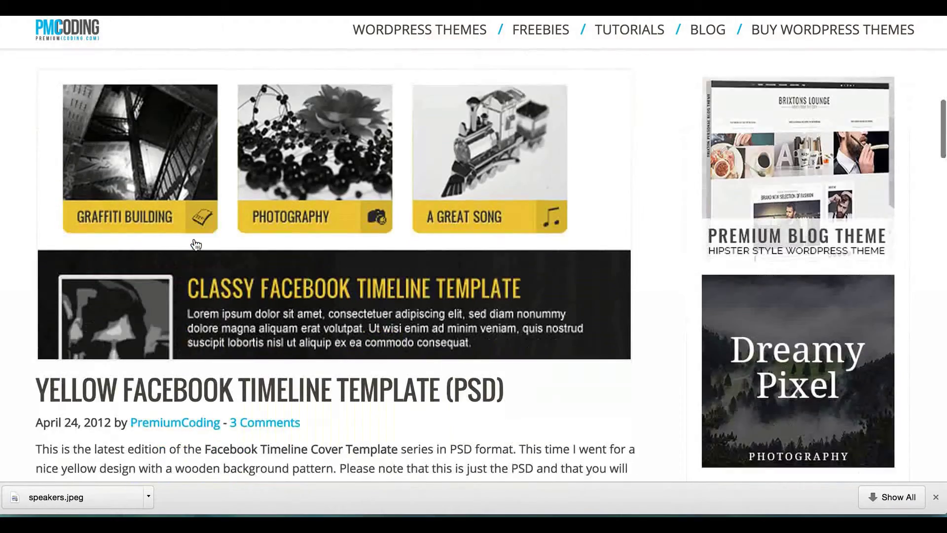
scroll(196, 244, down, 5)
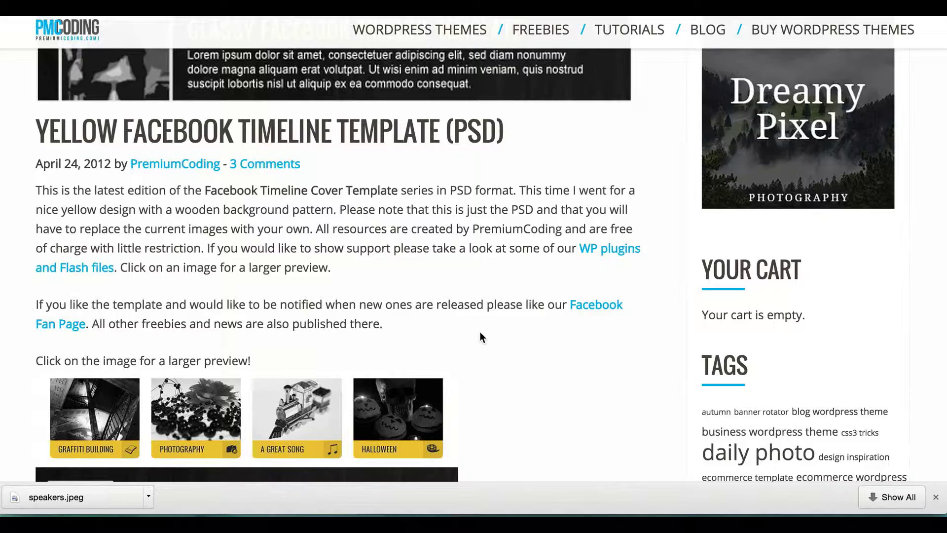
scroll(442, 279, down, 8)
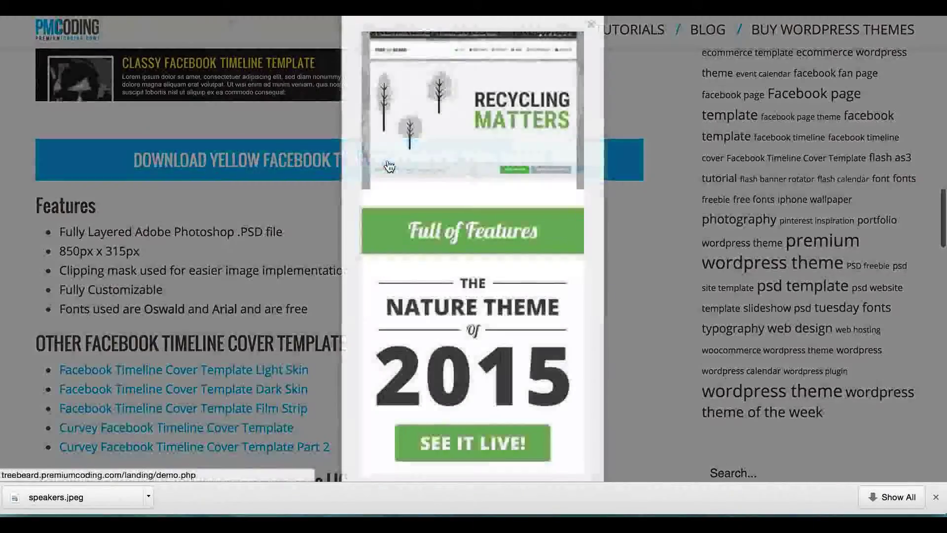
click(593, 25)
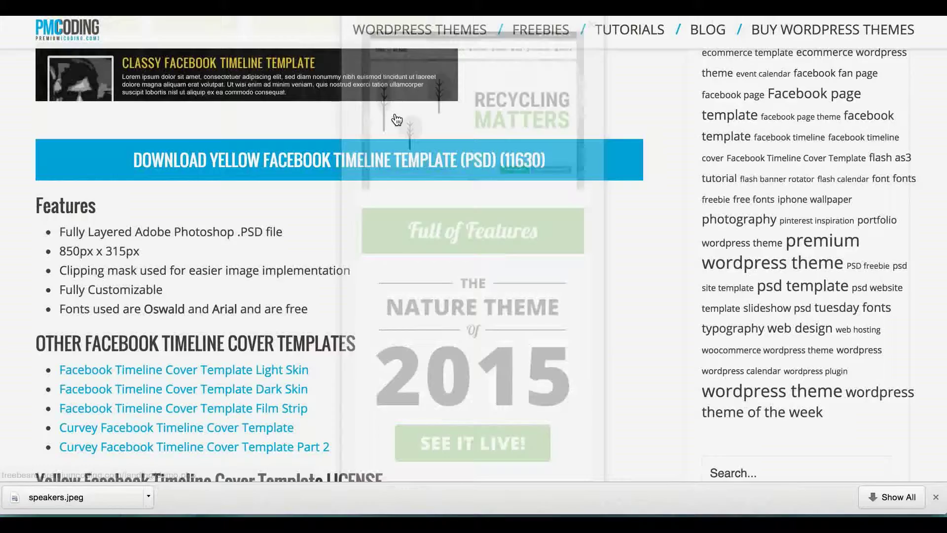
click(364, 153)
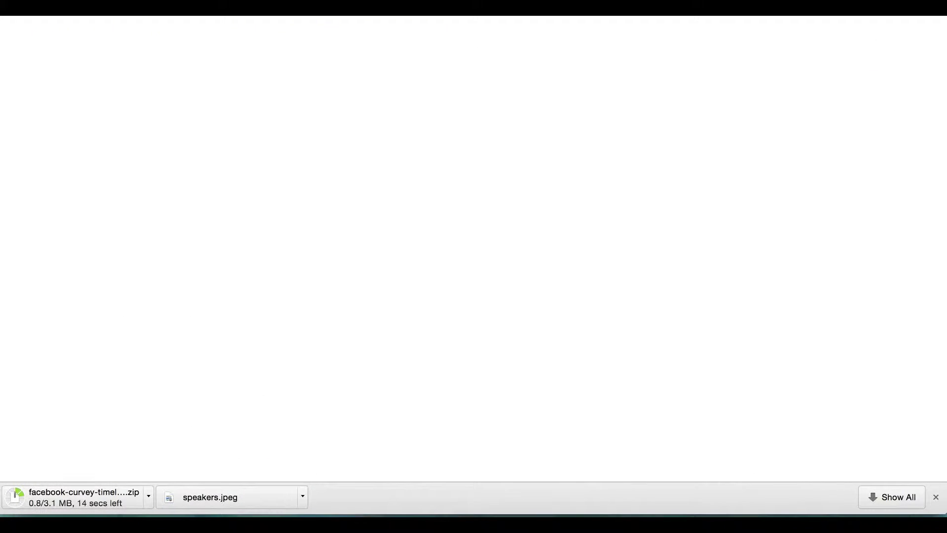
Search Google for "fiverr" and search within the fiverr.com site for "facebook"
text(f)
key(Escape)
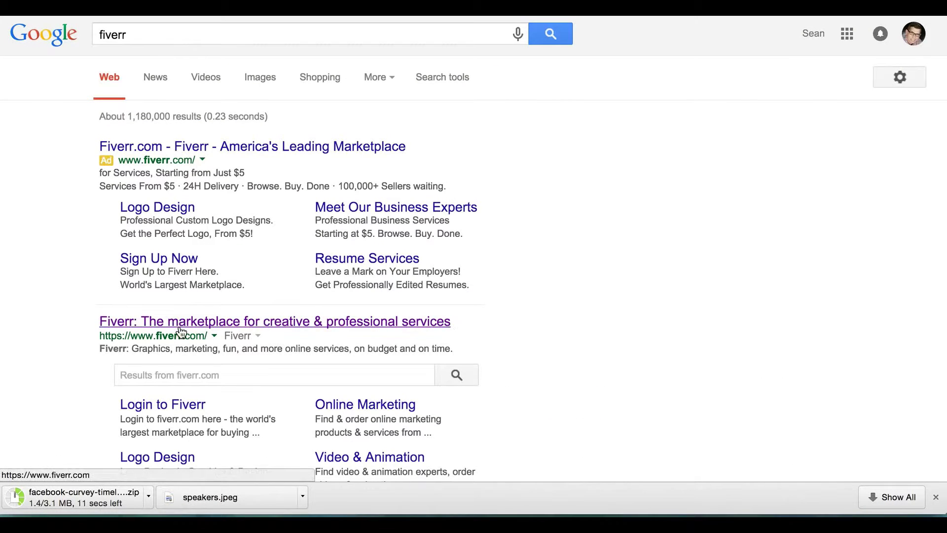
click(186, 372)
text(facebook)
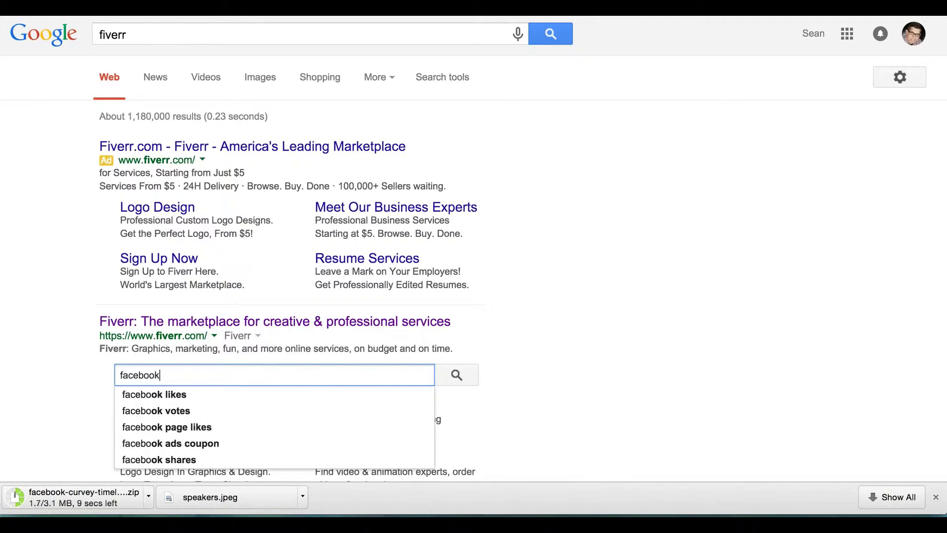
click(464, 370)
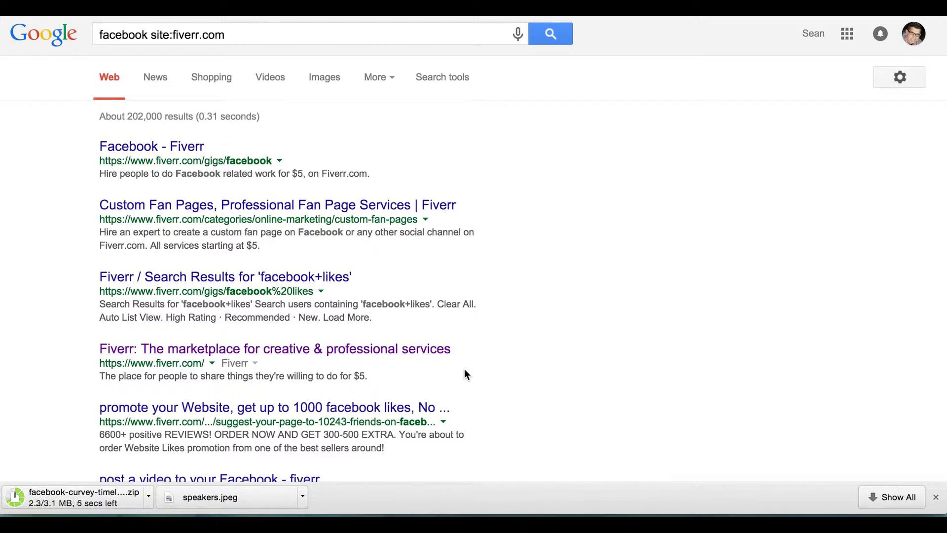
Open Fiverr's Facebook gigs listing and view the "I will facebook cover" gig
click(180, 153)
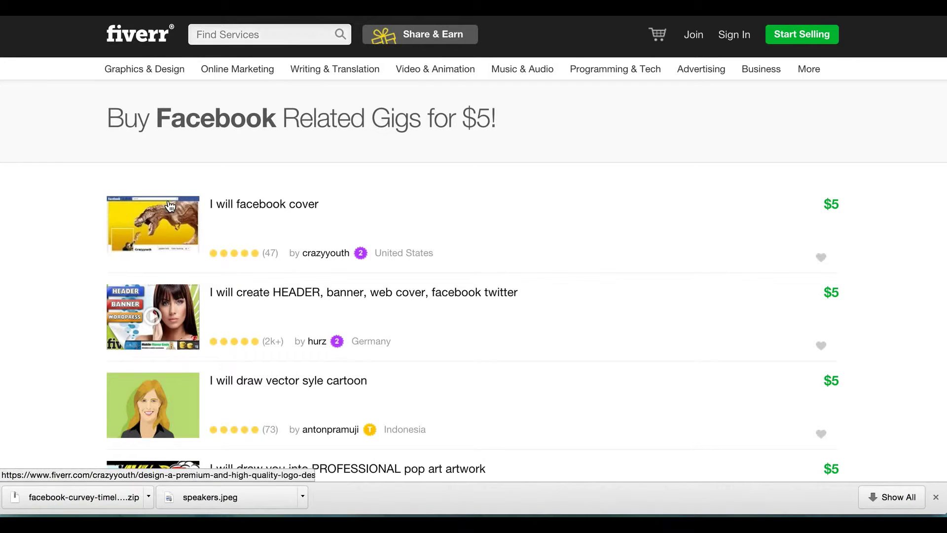
click(170, 206)
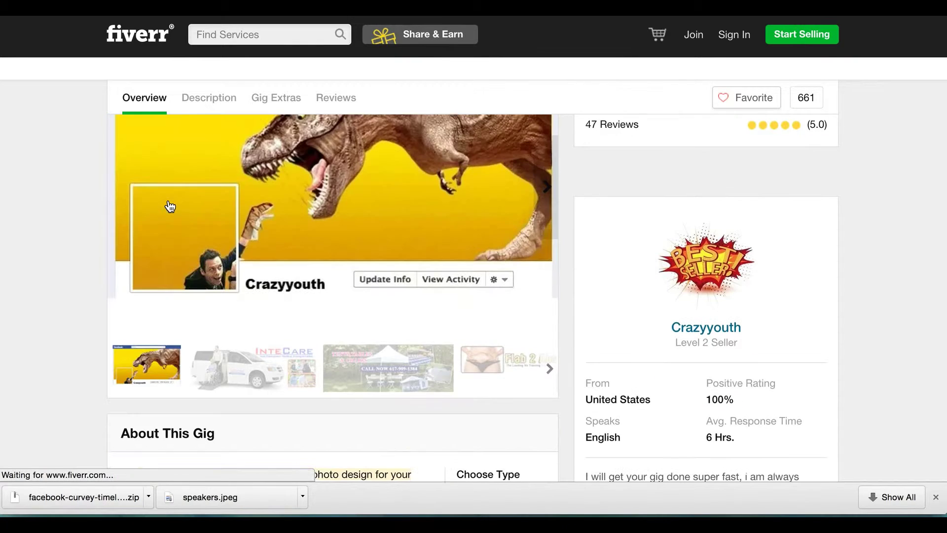
Dismiss the Join Fiverr prompt and review the Facebook cover gig's sample designs, description, extras and seller details
scroll(74, 236, up, 2)
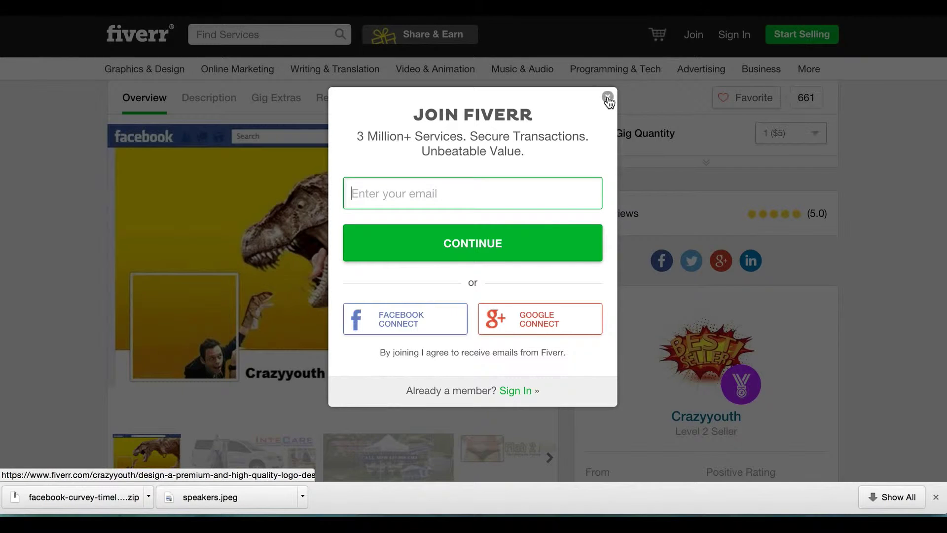
click(608, 98)
scroll(508, 229, down, 3)
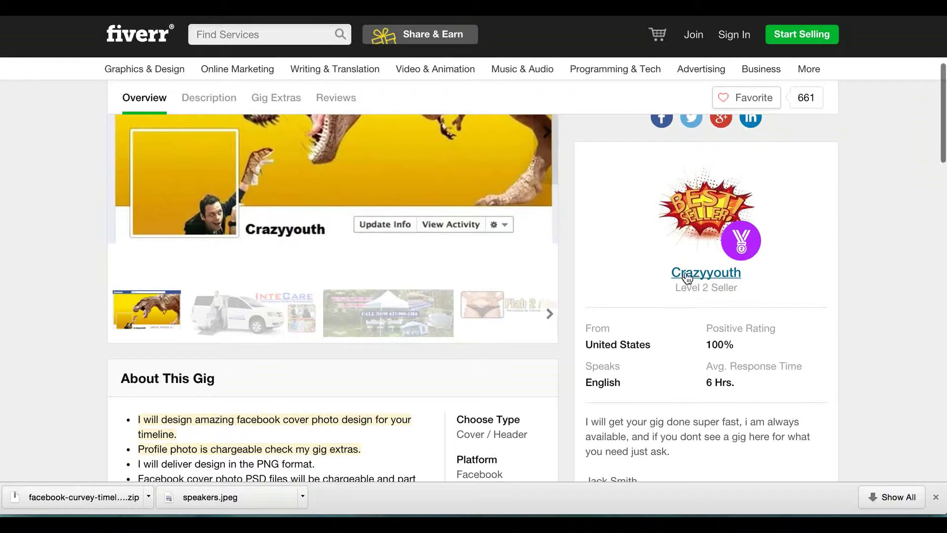
scroll(649, 237, up, 1)
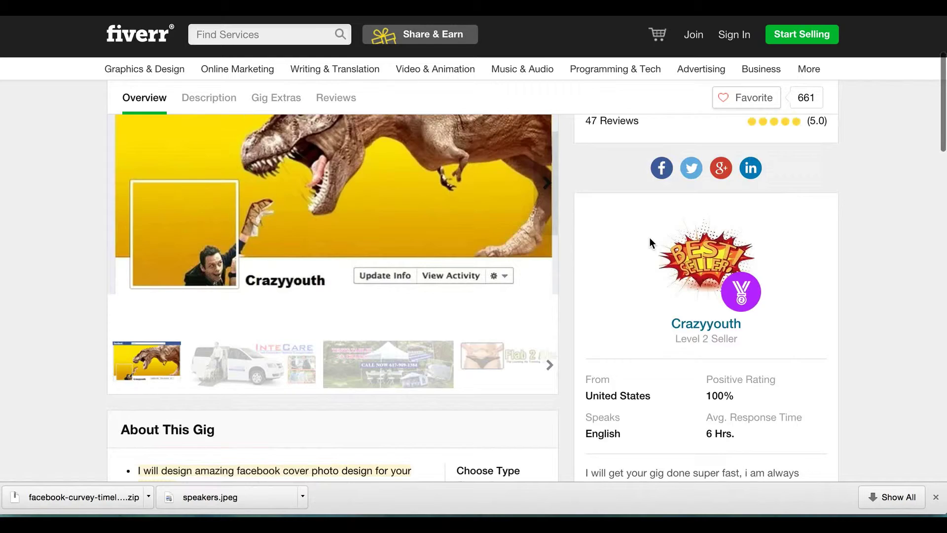
scroll(649, 238, down, 3)
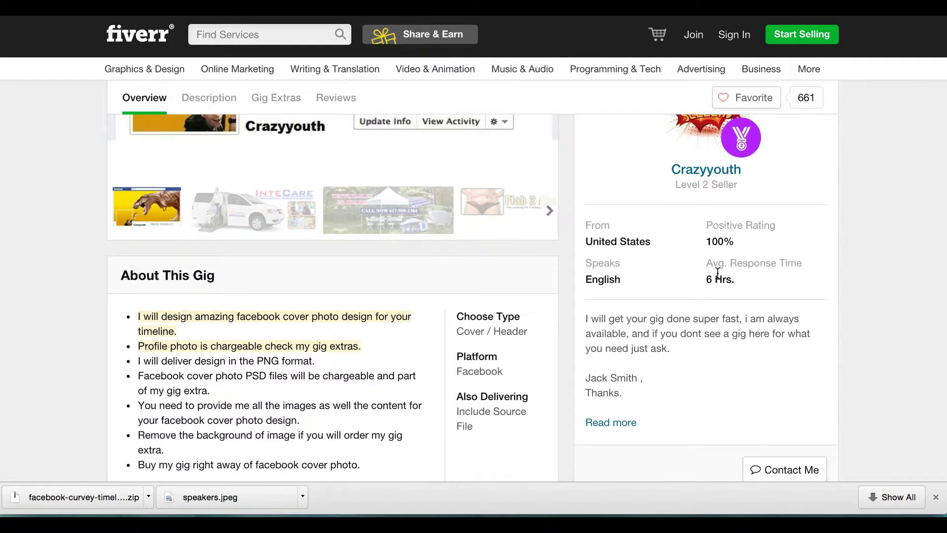
scroll(718, 272, down, 1)
scroll(724, 227, down, 3)
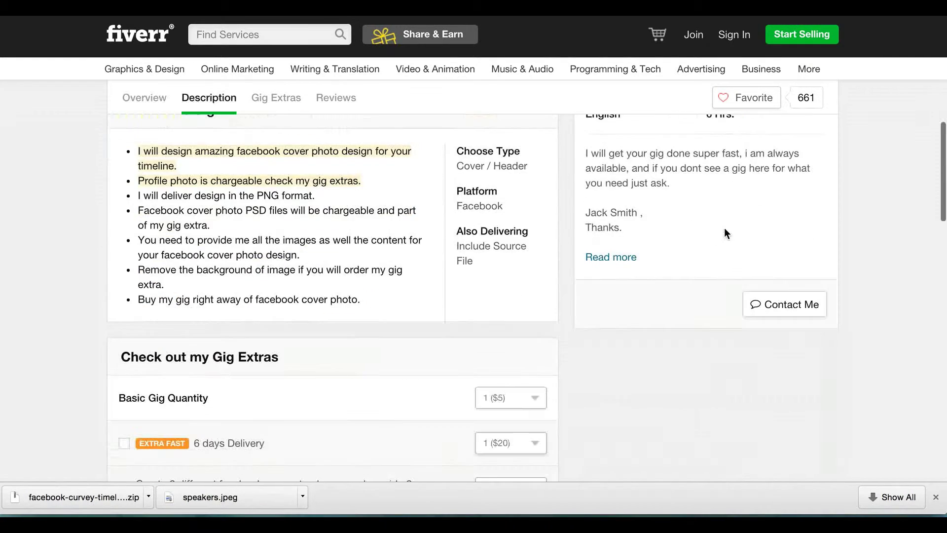
scroll(615, 209, up, 10)
scroll(615, 209, down, 5)
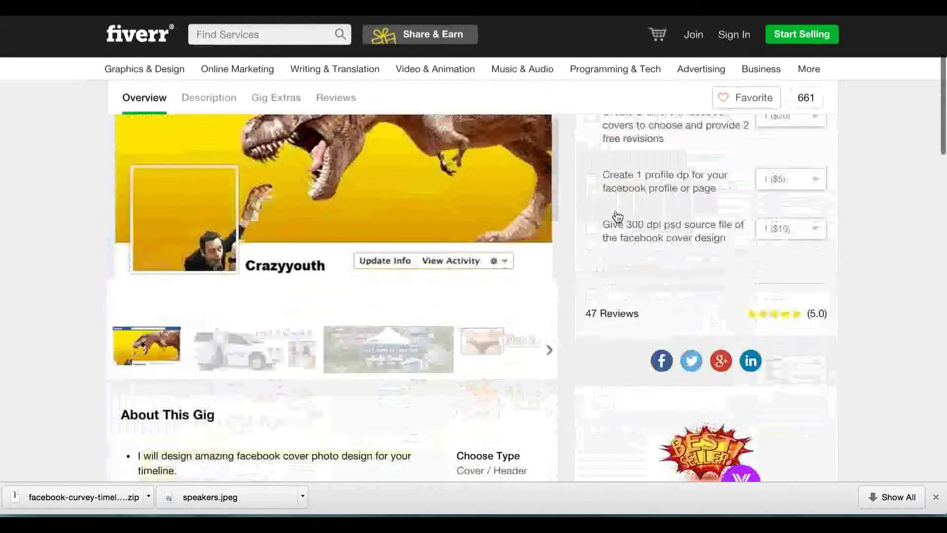
scroll(339, 192, up, 2)
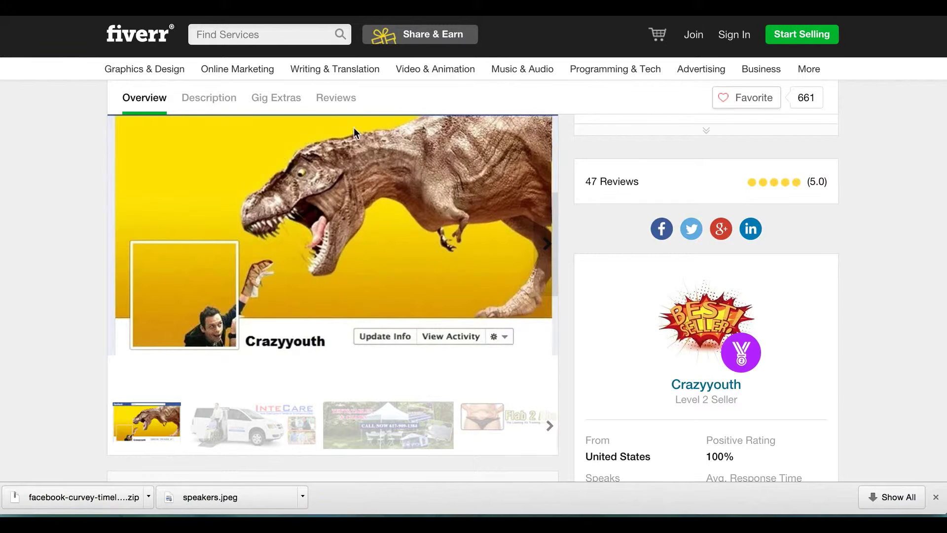
Unpack the downloaded facebook-curvey-timeline-template archive and open radial-timeline-cover-yellow.psd from its folder in Downloads
click(91, 502)
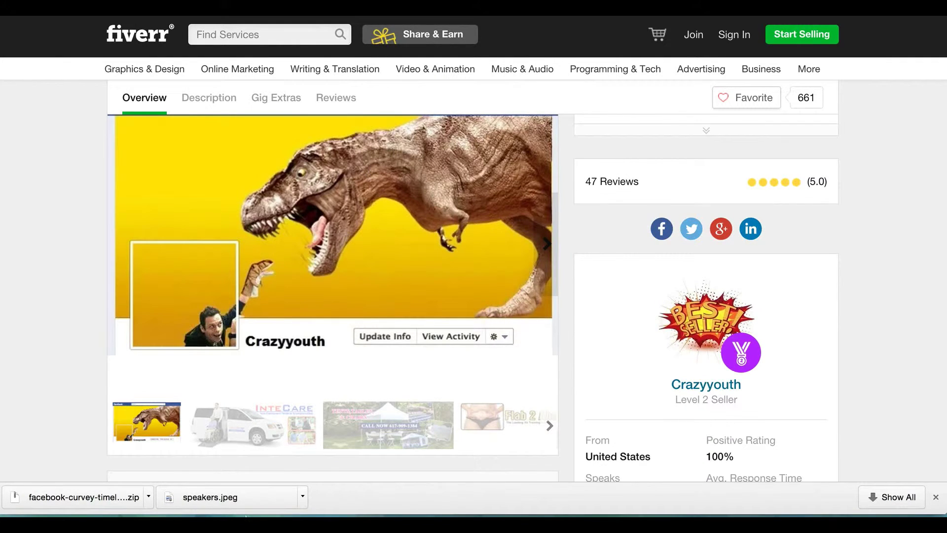
click(185, 488)
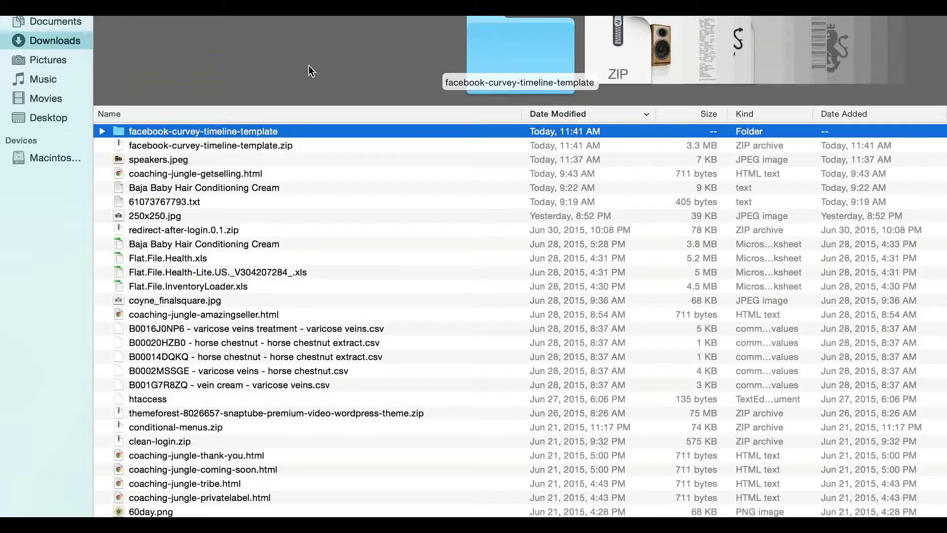
click(103, 131)
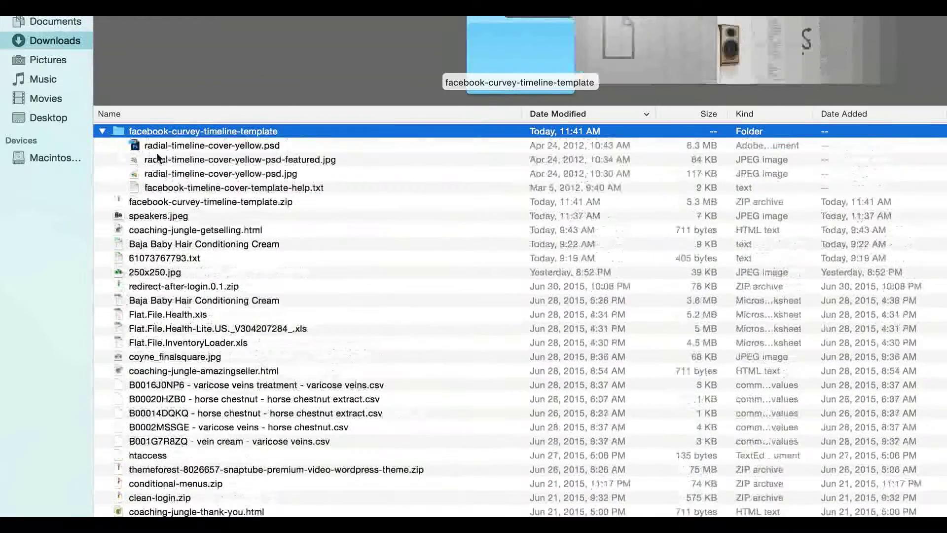
click(194, 146)
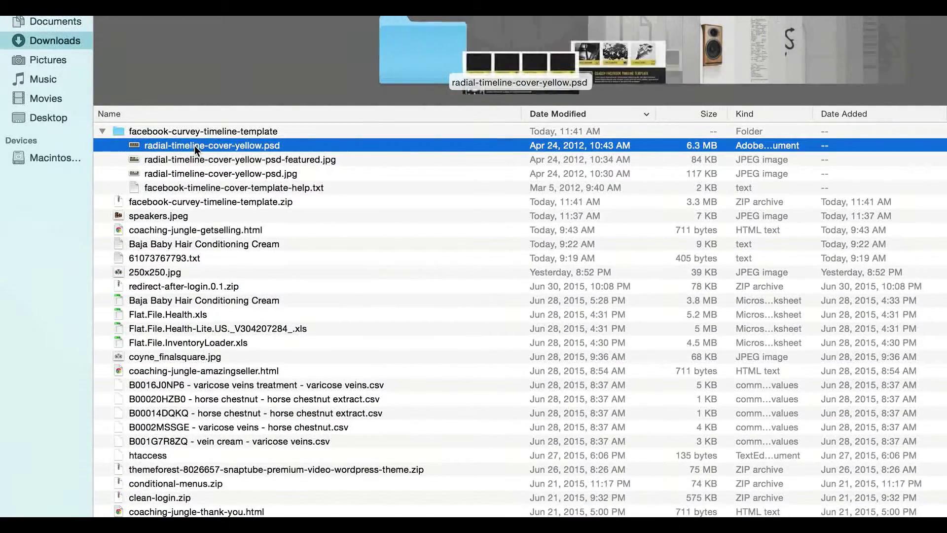
key(ctrl+Left)
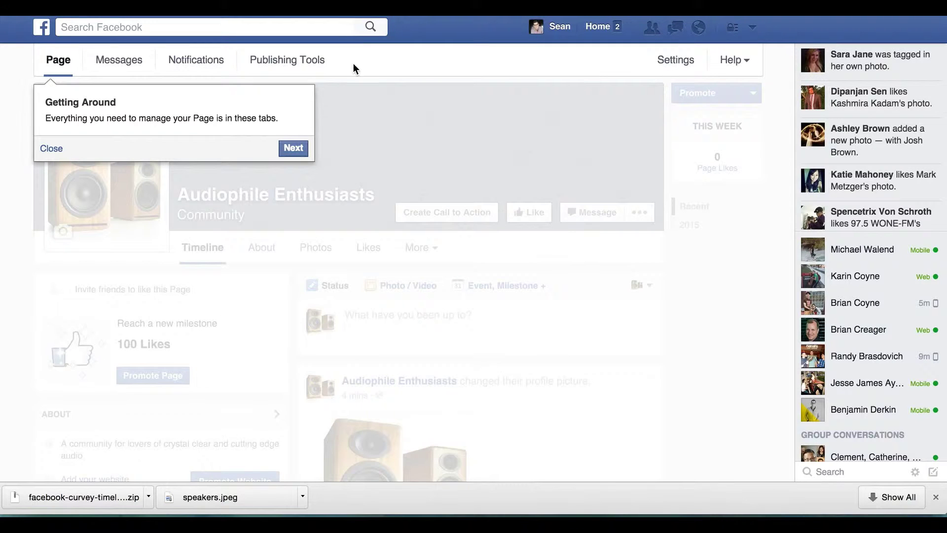
Close the Getting Around tour on the Audiophile Enthusiasts page and open the options for adding a cover
drag(294, 148, 49, 148)
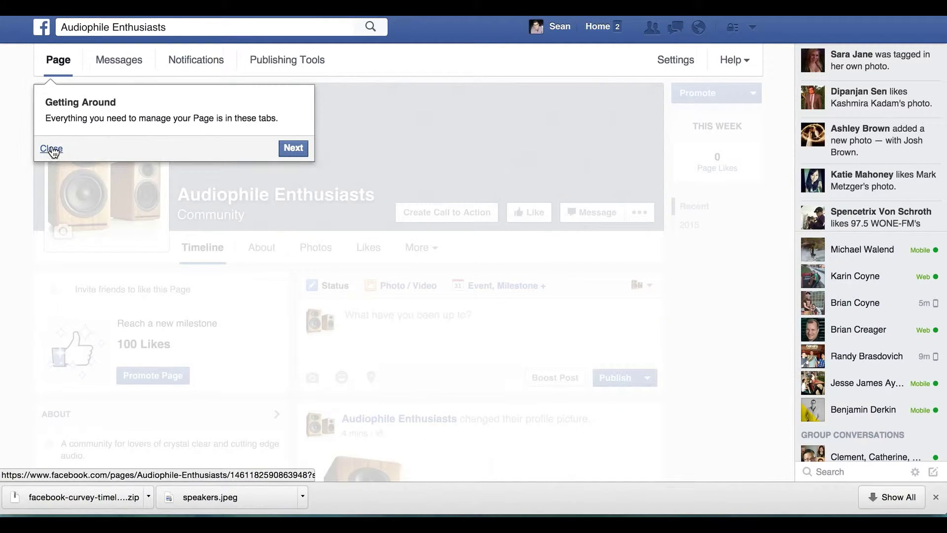
click(50, 148)
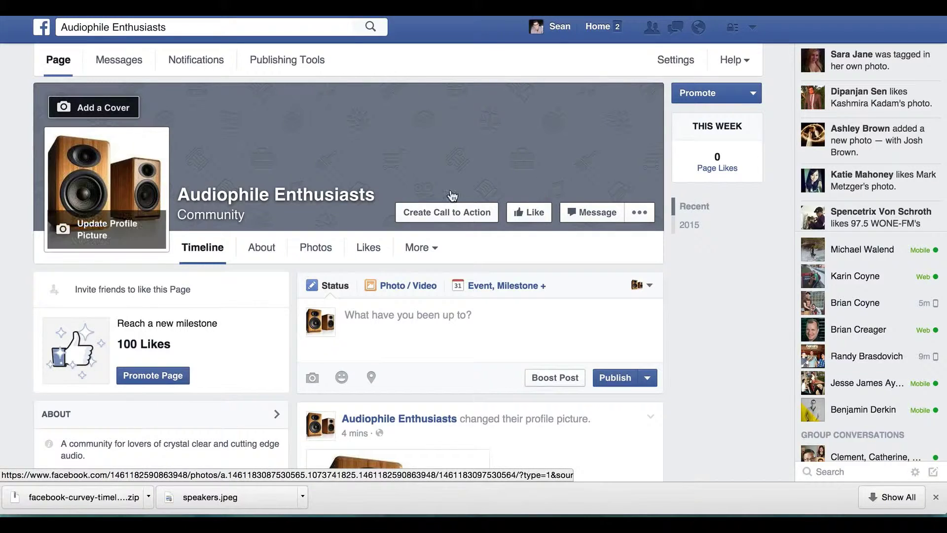
click(123, 138)
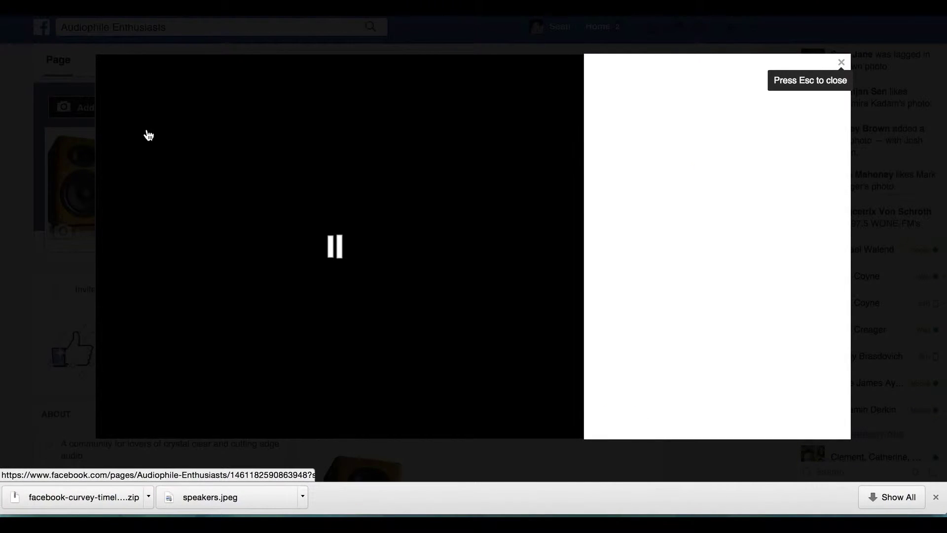
key(Escape)
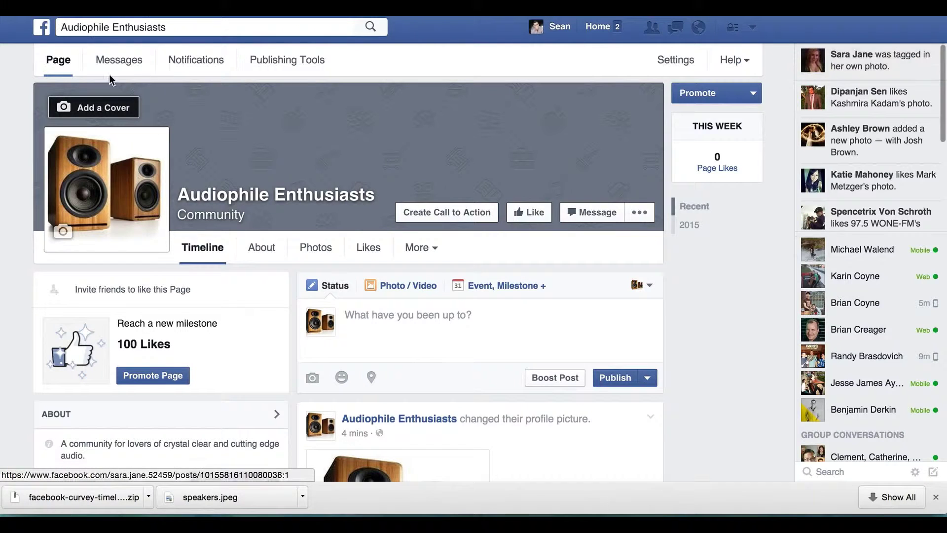
click(105, 108)
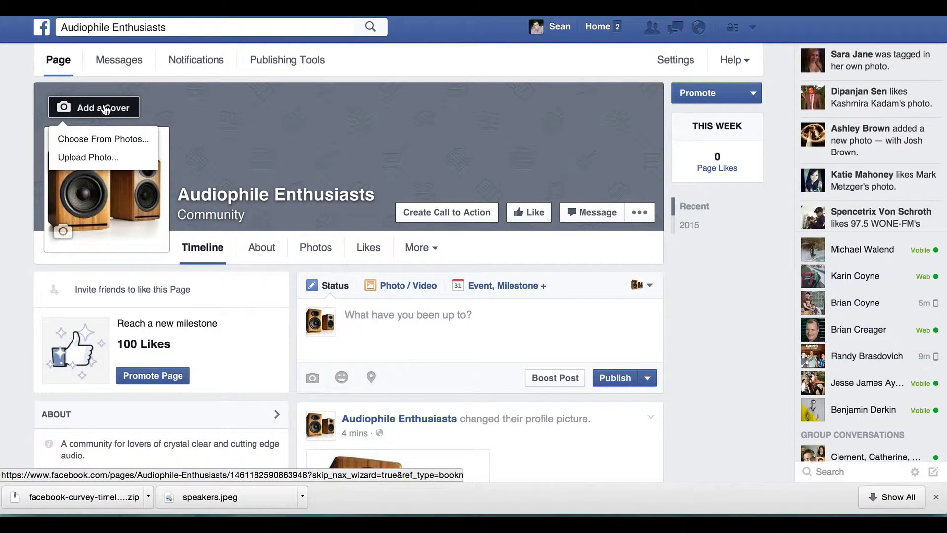
Switch to Photoshop, cancel the missing fonts dialog for the timeline cover PSD, and return to the Facebook page
key(super+Tab)
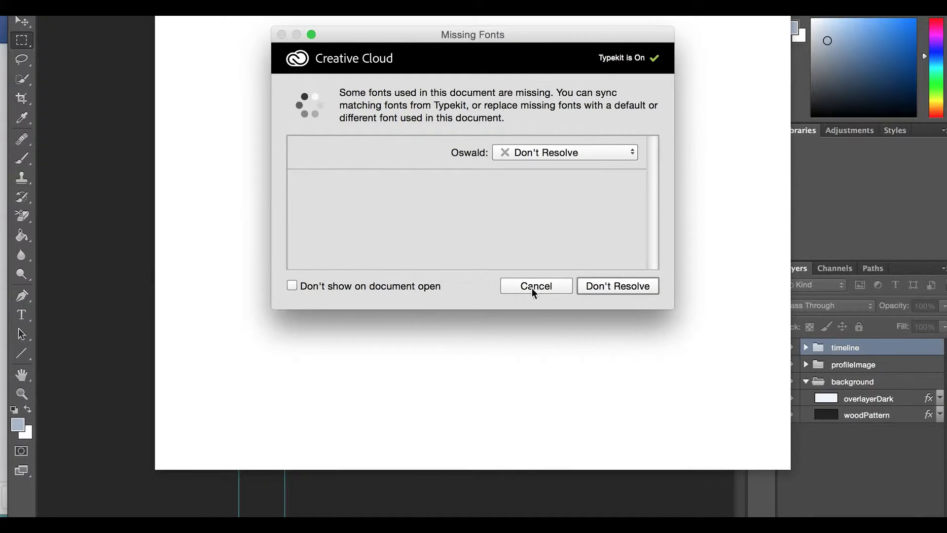
click(532, 290)
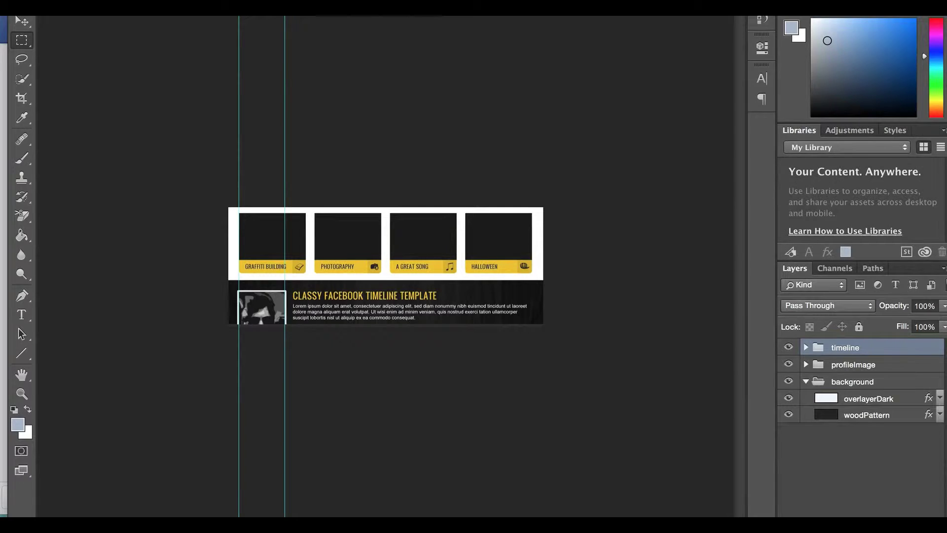
key(super+Tab)
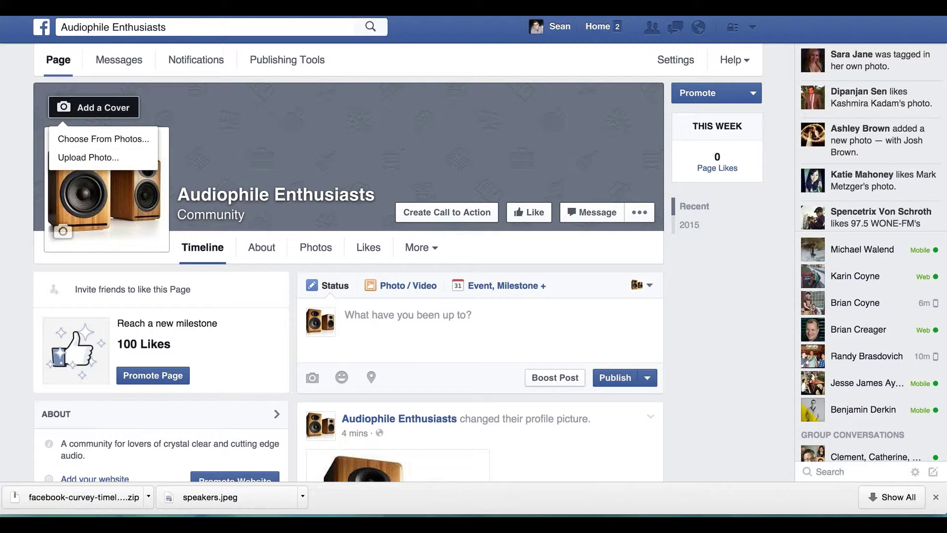
Upload radial-timeline-cover-yellow-psd-featured.jpg from the template folder as the page's cover photo and save the changes
click(130, 159)
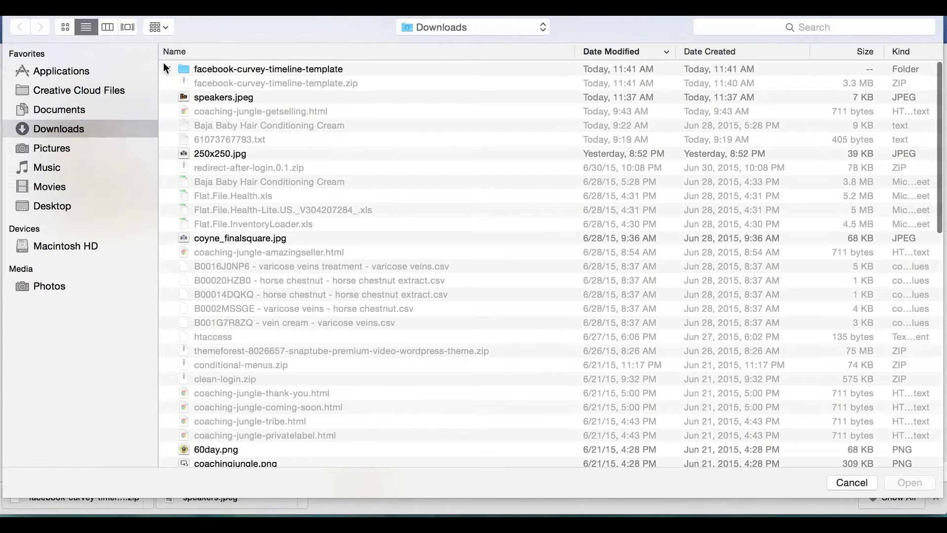
click(164, 64)
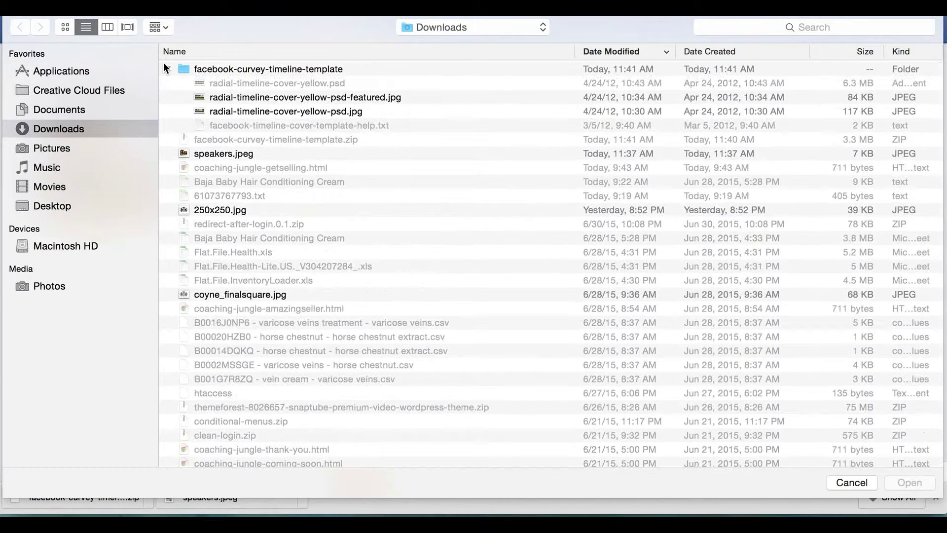
double_click(247, 97)
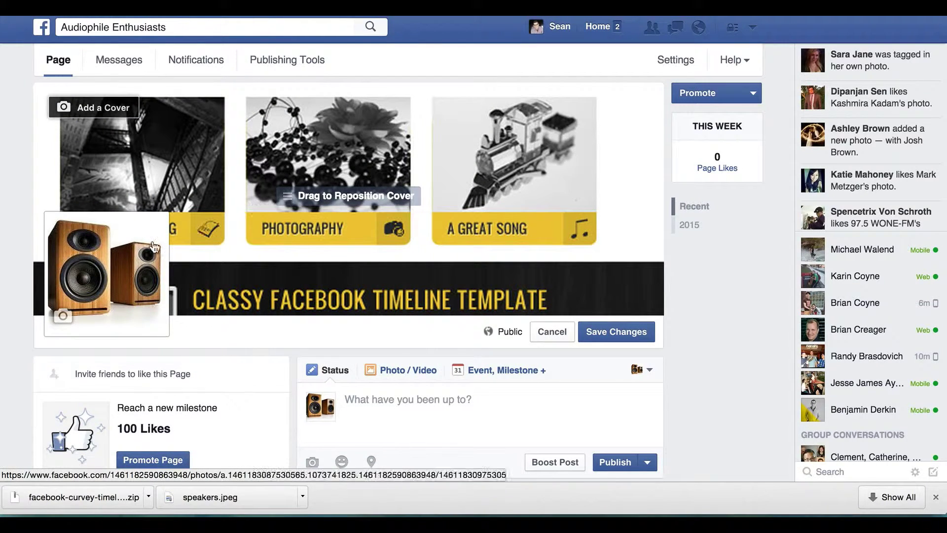
click(253, 201)
mouse_move(253, 201)
mouse_down()
mouse_move(296, 207)
mouse_move(295, 266)
mouse_up()
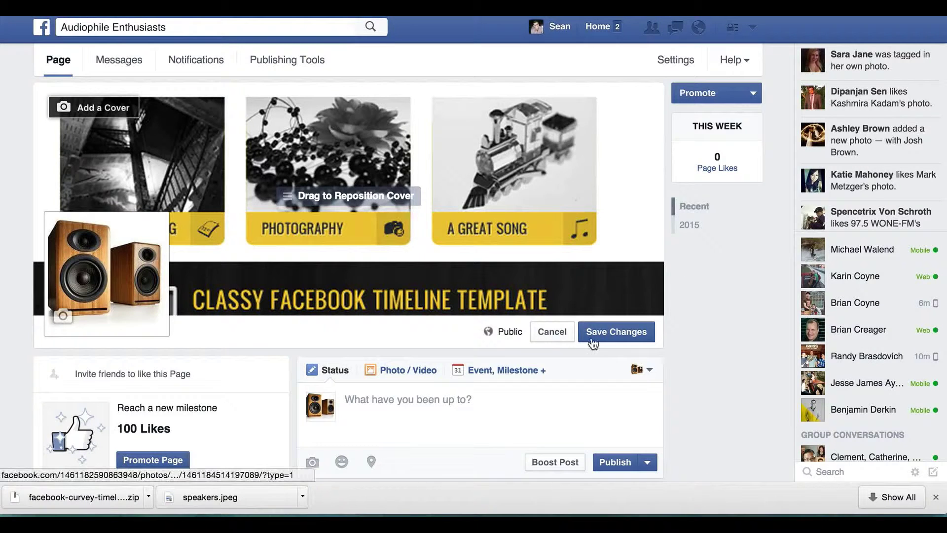
click(623, 336)
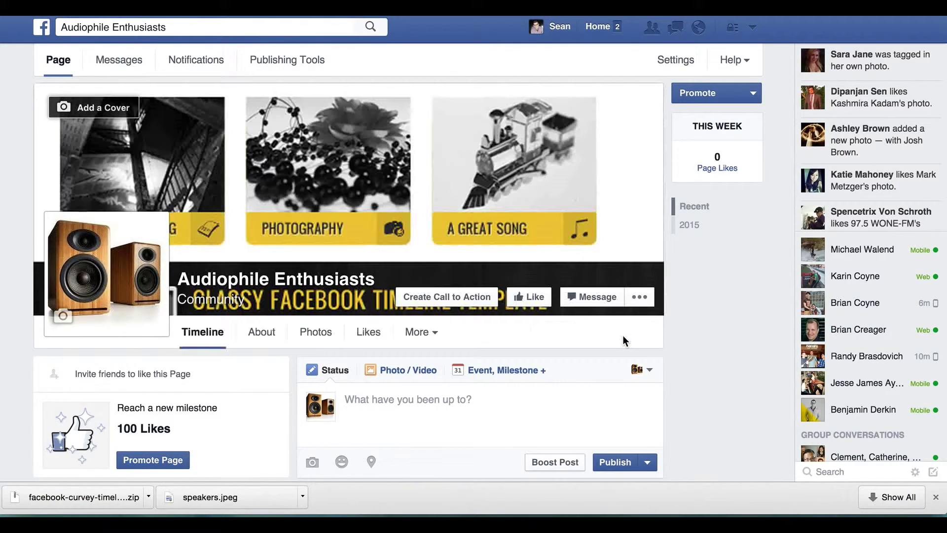
Reload the Audiophile Enthusiasts page, close the prompt to like it, and review the cover and timeline posts
key(super+r)
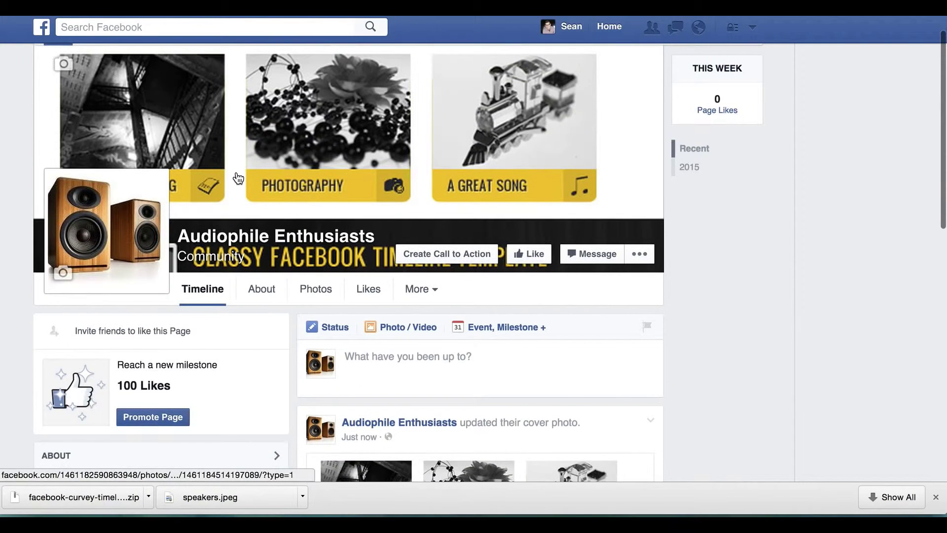
scroll(236, 171, down, 5)
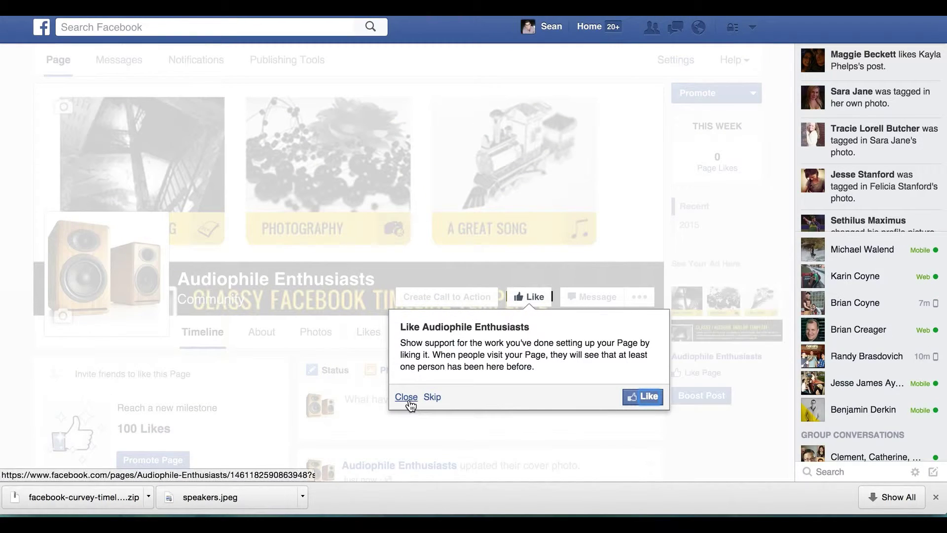
click(407, 398)
scroll(336, 217, down, 5)
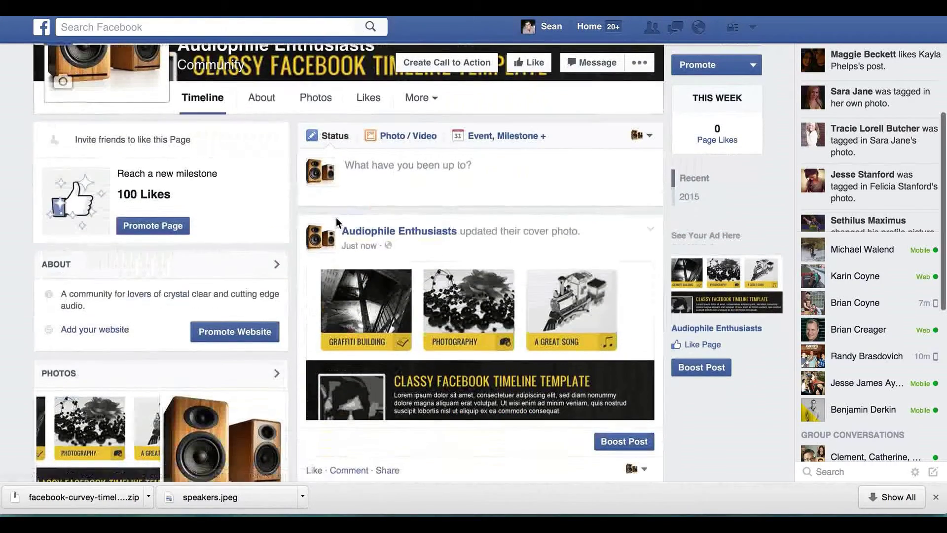
scroll(368, 253, down, 3)
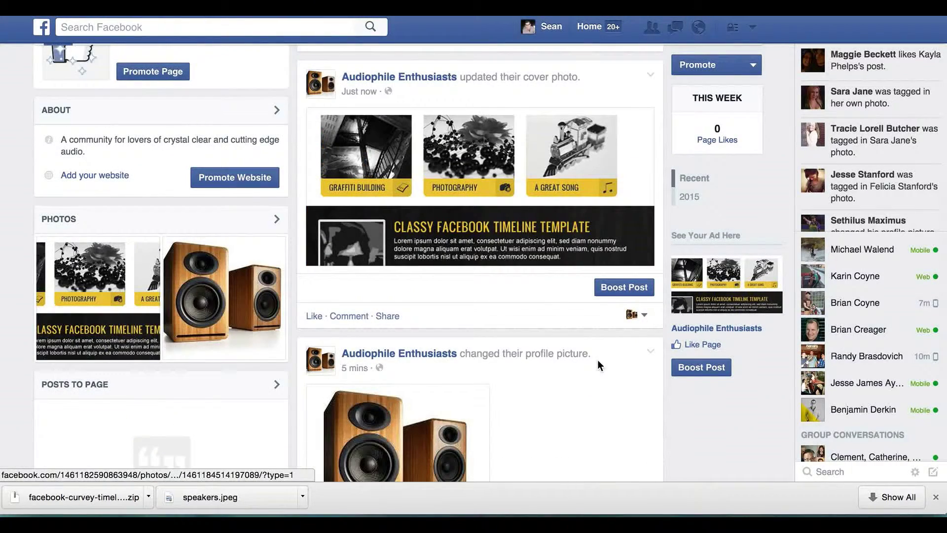
scroll(482, 341, down, 5)
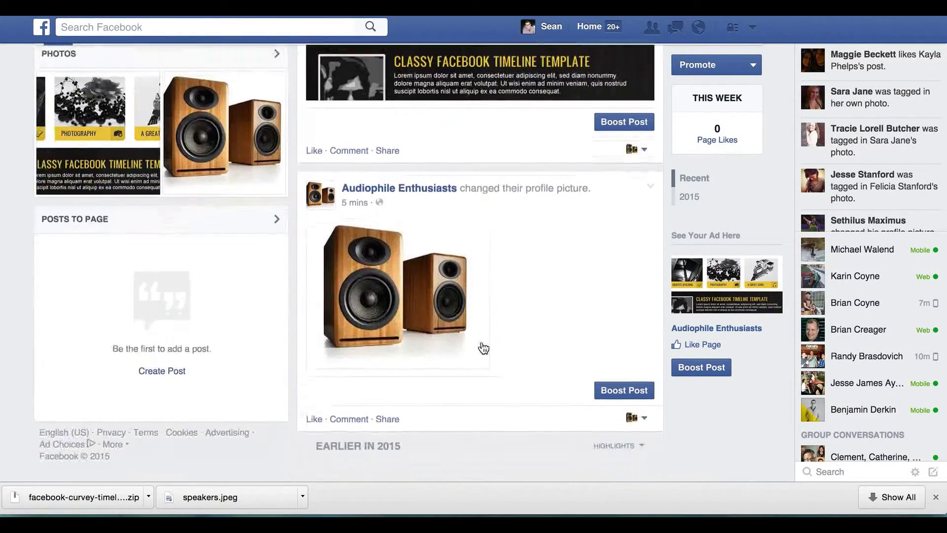
scroll(482, 342, up, 6)
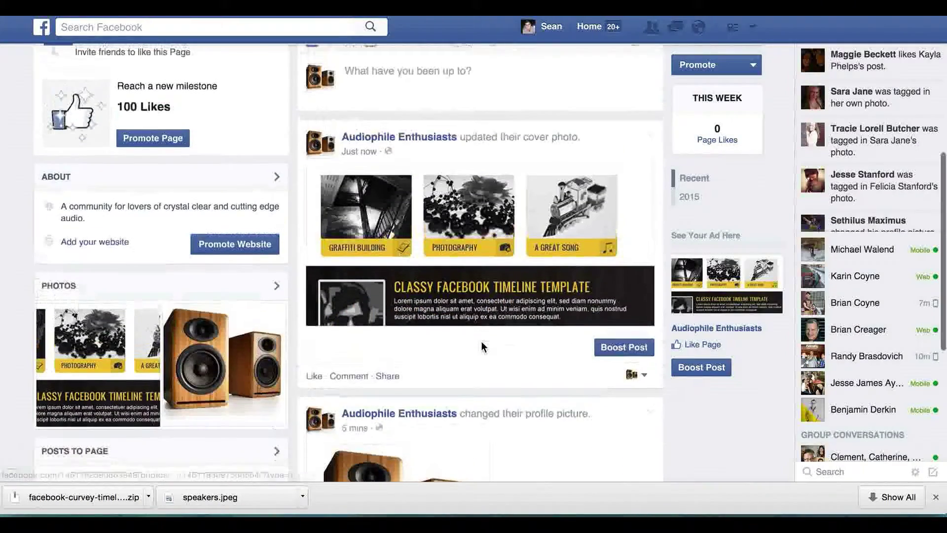
scroll(385, 153, up, 2)
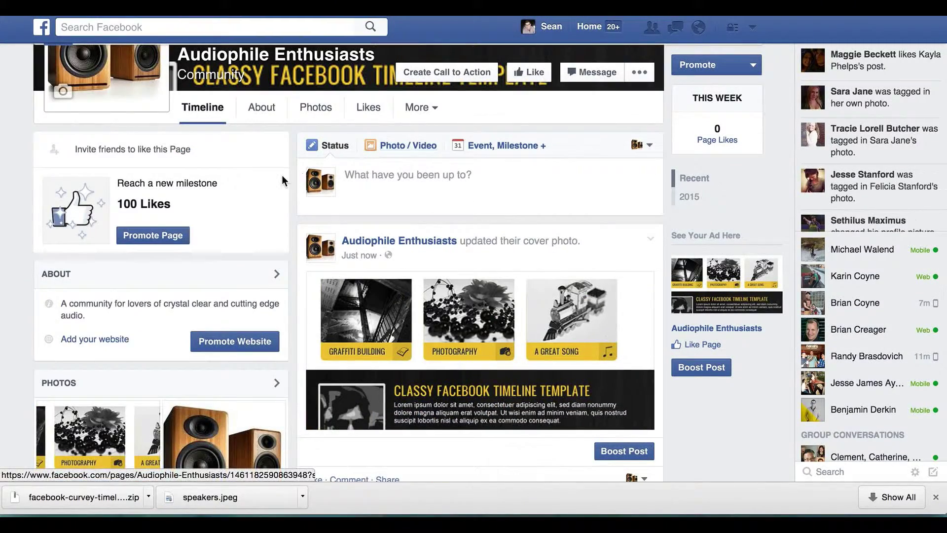
scroll(282, 176, up, 2)
mouse_move(97, 127)
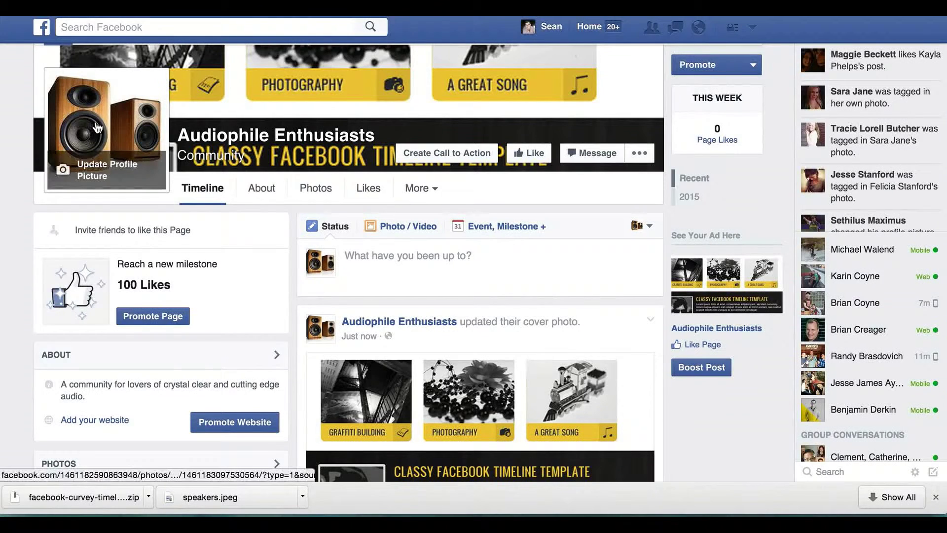
Switch to Google, search for "Audiophile blog" and open the audiophilereview.com result
click(432, 271)
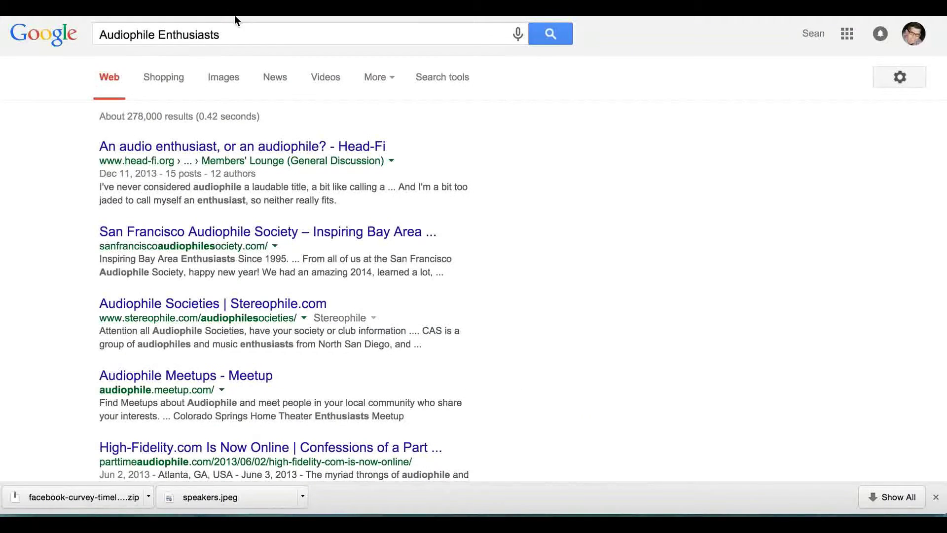
double_click(203, 40)
text(blog)
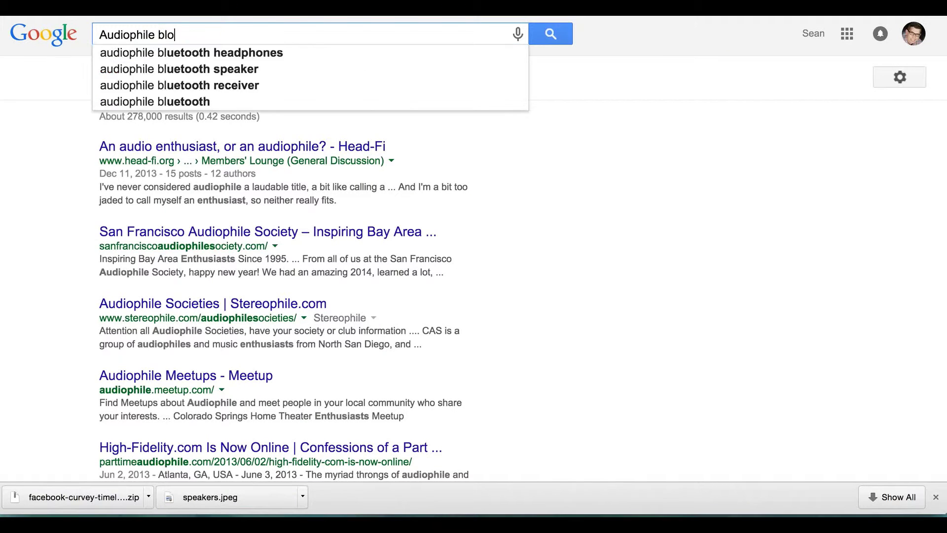
key(Return)
click(242, 148)
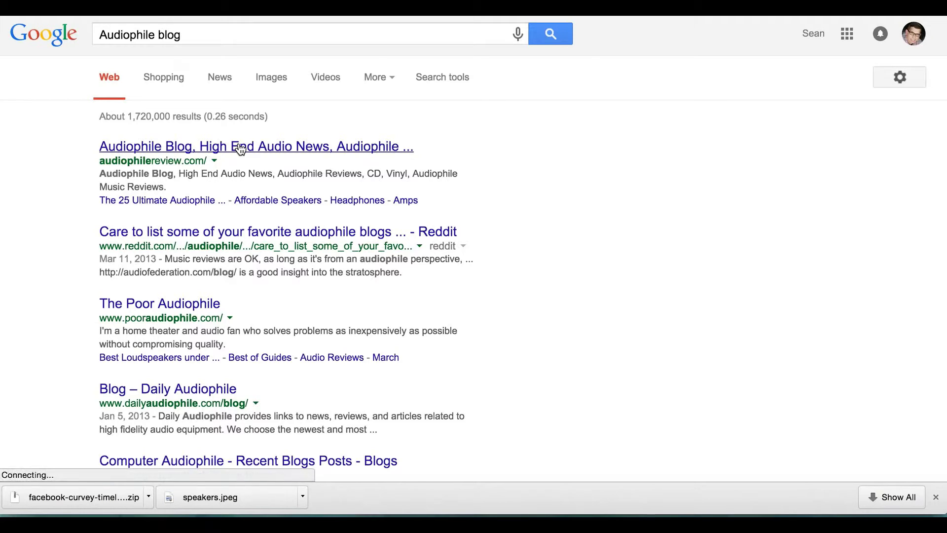
Open the article "How Much Does MP3 Affect Dynamic Range?" on the Audiophile Review blog and copy its title
scroll(242, 227, down, 10)
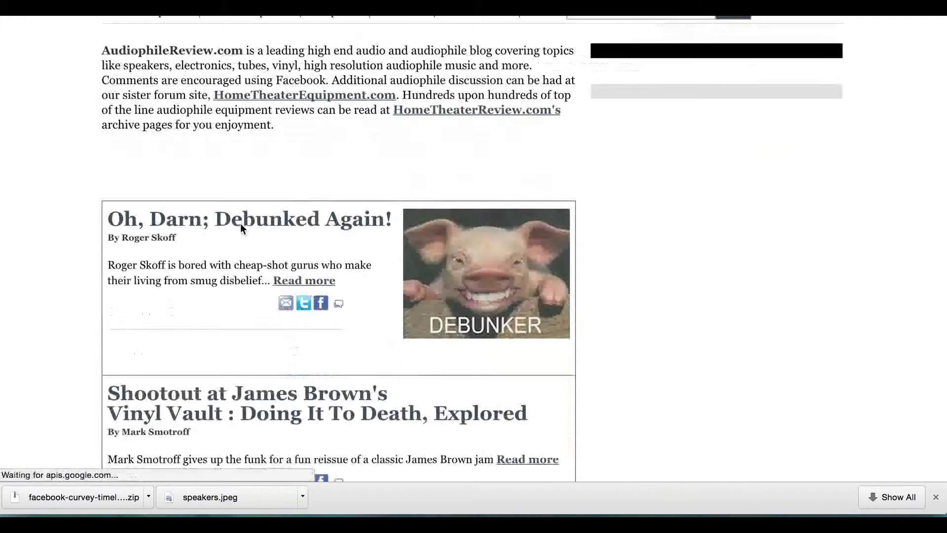
scroll(241, 228, down, 7)
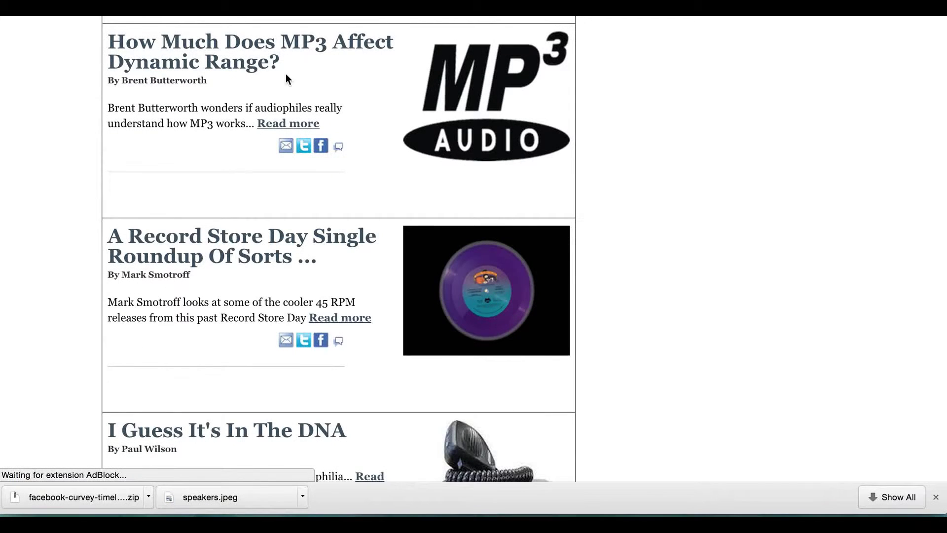
click(217, 64)
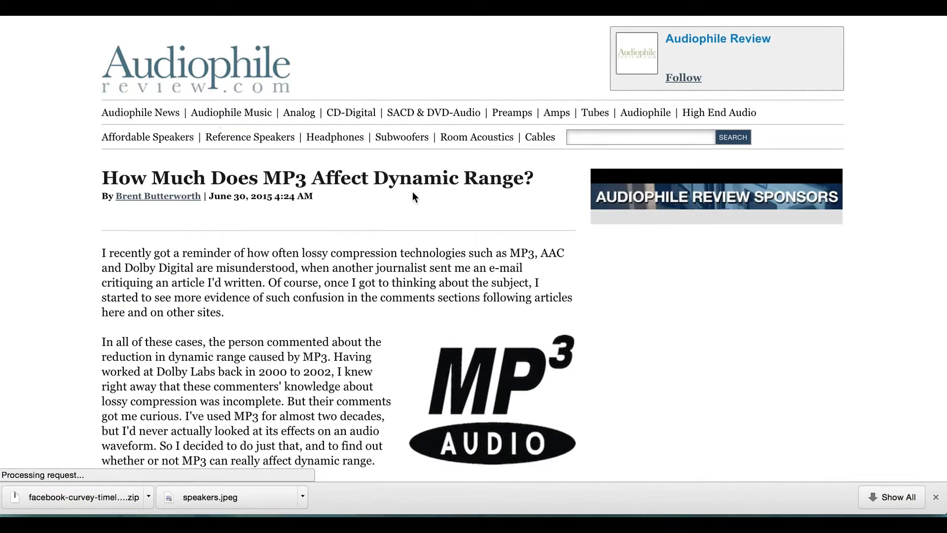
click(360, 190)
drag(360, 189, 105, 180)
key(ctrl+c)
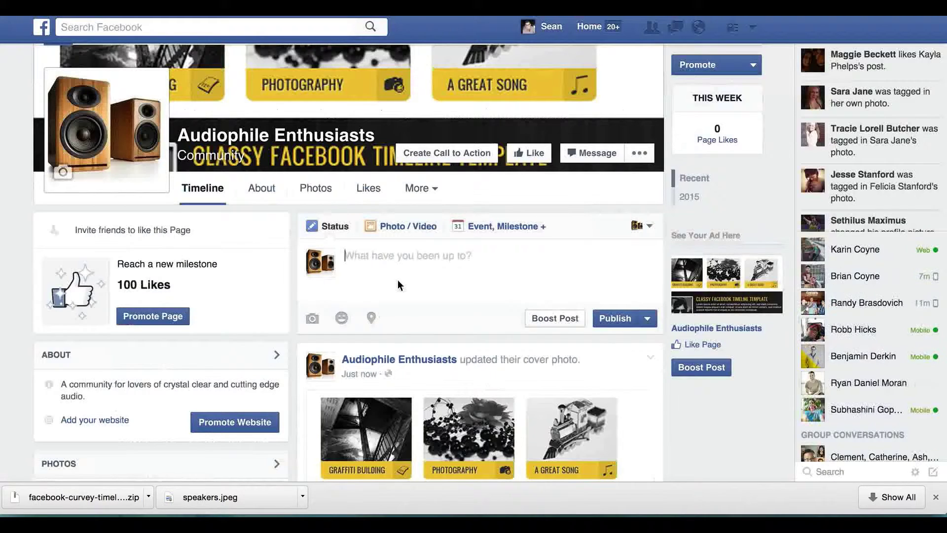
Put the copied title in a new status on the Audiophile Enthusiasts page, with the audiophilereview.com article link on the line below
click(398, 277)
key(ctrl+v)
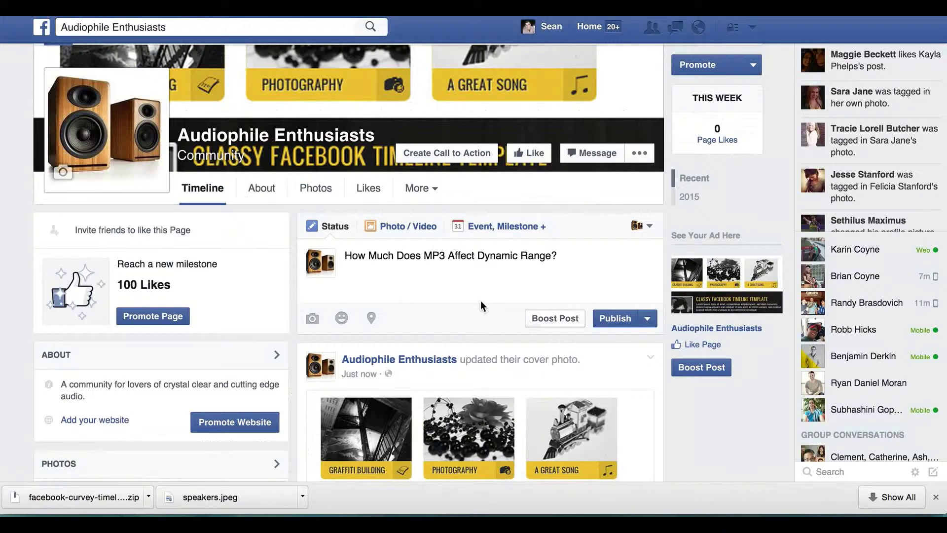
key(Return)
text(http://audiophilereview.com/cd-dac-digital/how-much-does-mp3-affect-dynamic-range.html)
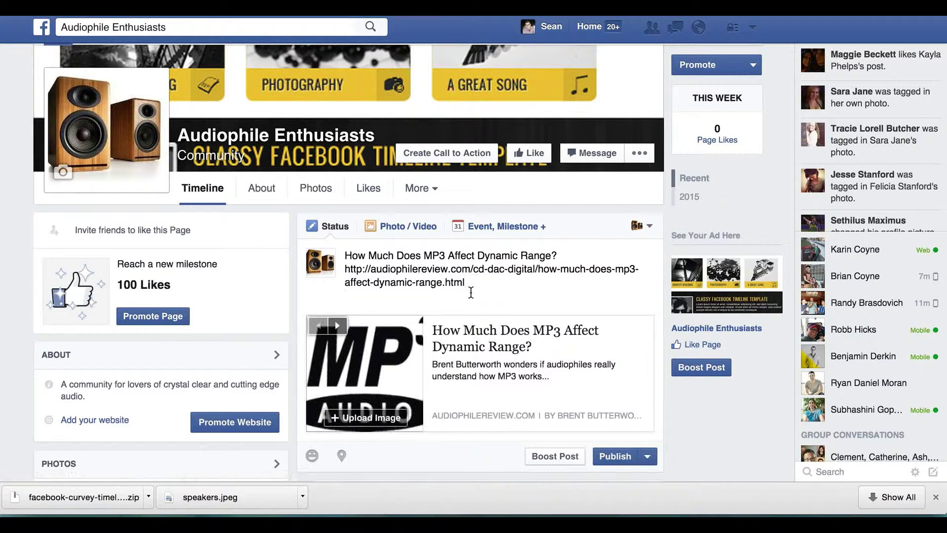
Remove the link text from the status, keeping its preview, and replace the title with "Great article that goes over MP3 compression!"
drag(465, 282, 350, 265)
key(BackSpace)
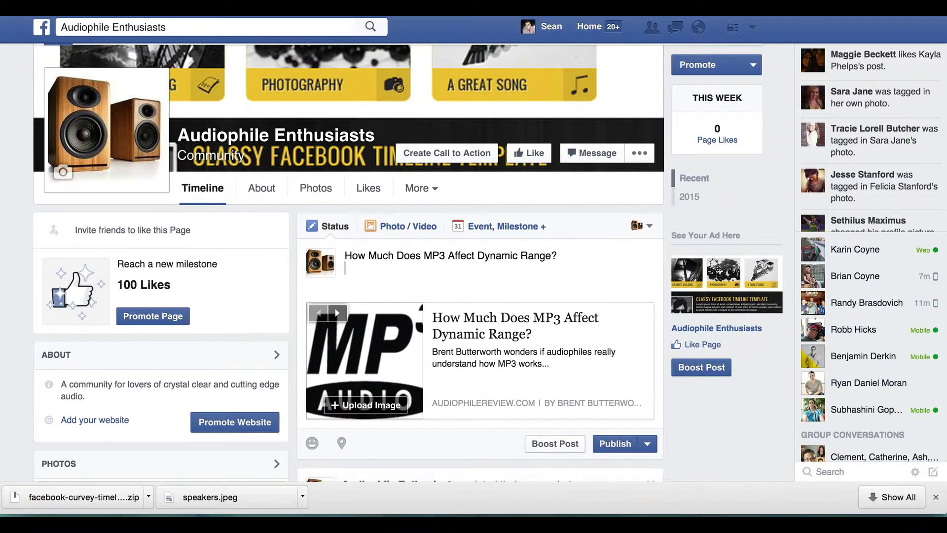
drag(559, 256, 332, 251)
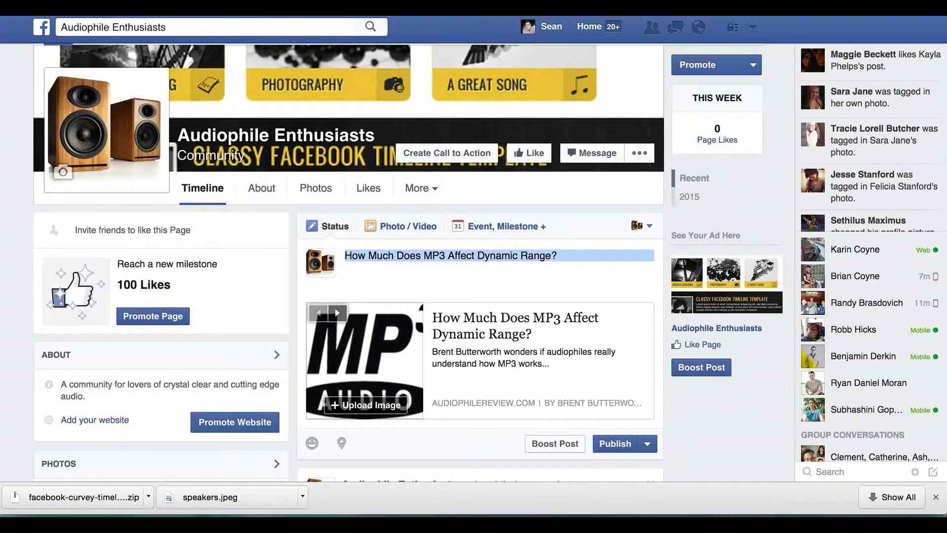
text(Great article that goes over MP3 compression!)
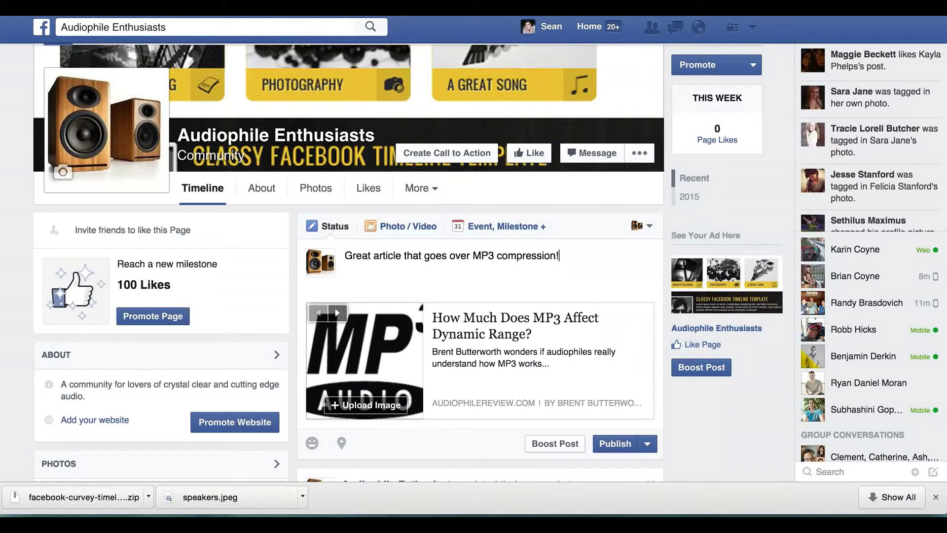
Look through the link preview's thumbnails, choose the MP3 Audio logo, and publish the post to the page
click(338, 313)
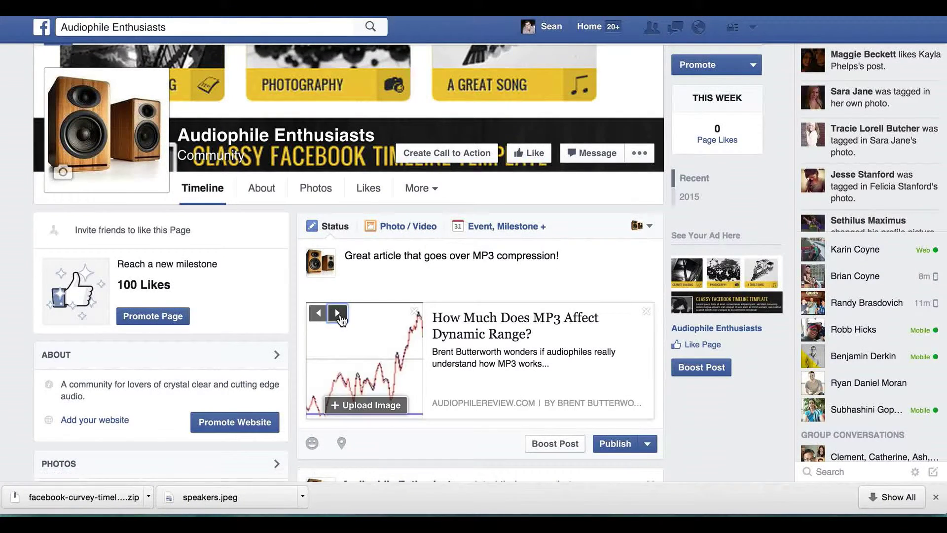
click(339, 315)
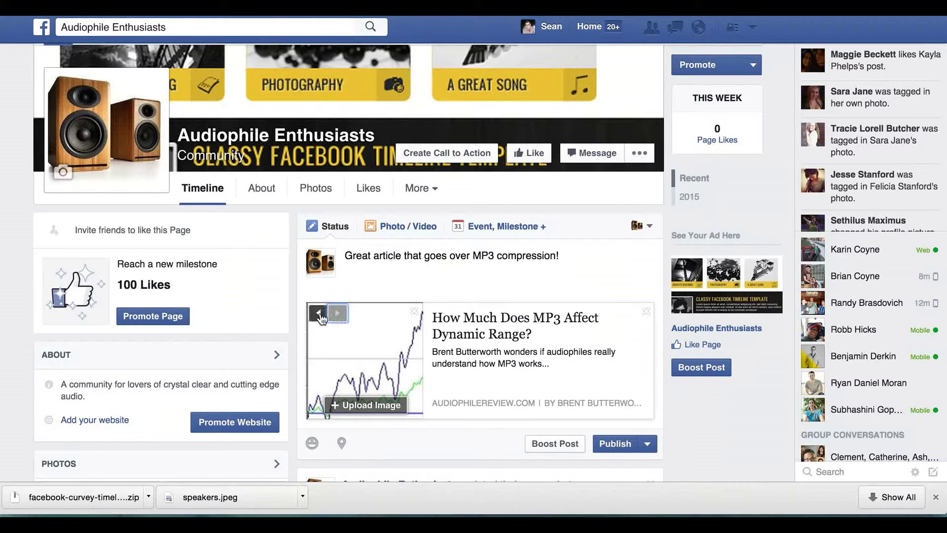
click(338, 313)
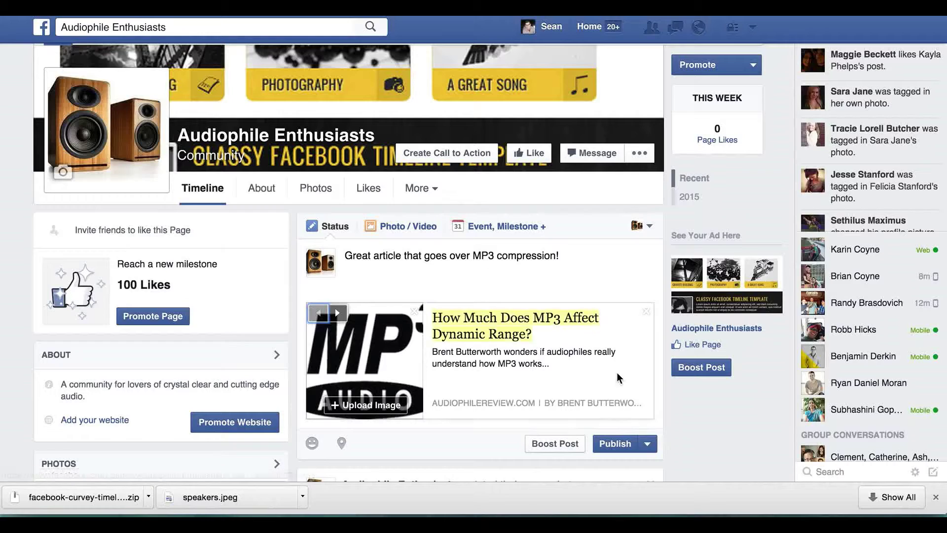
click(615, 444)
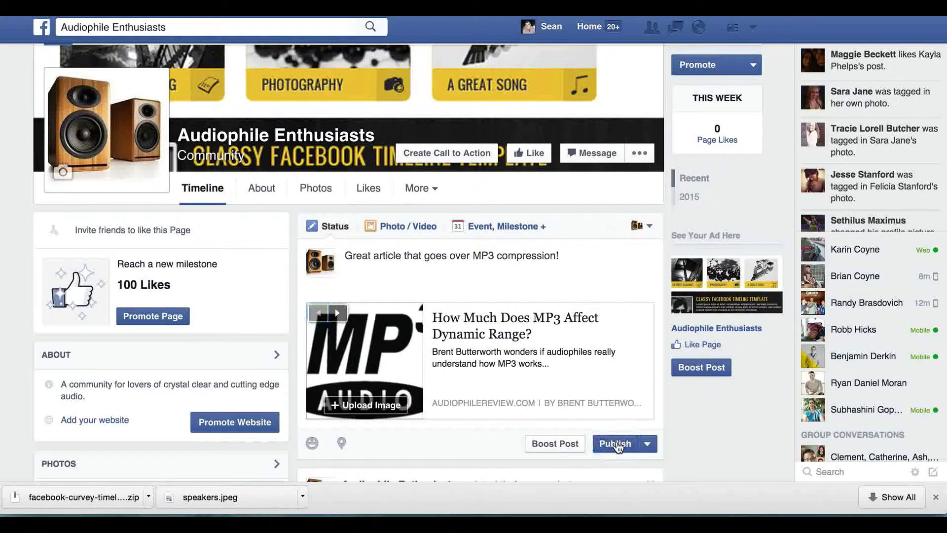
scroll(616, 447, down, 2)
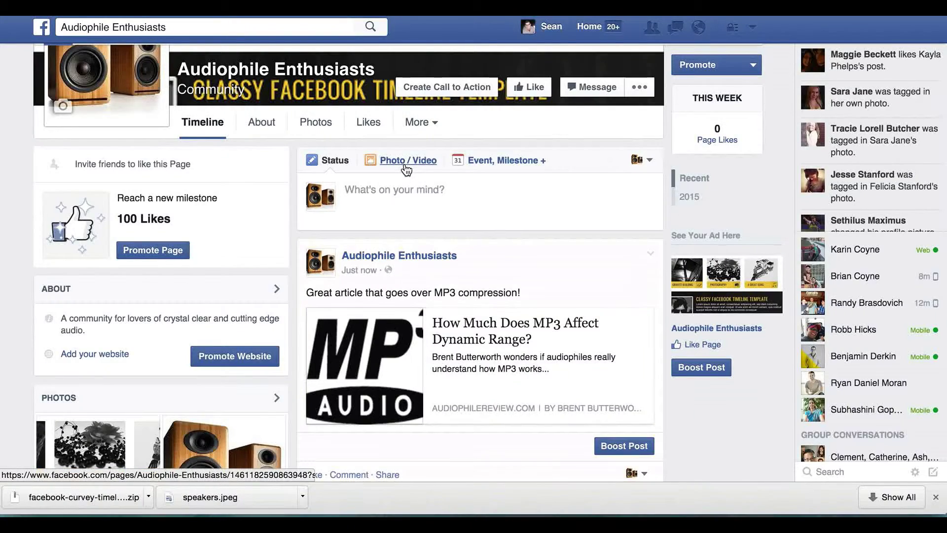
Search Google Images for "burlwood speakers" and look through the pictures for one suited to a page post
key(ctrl+Tab)
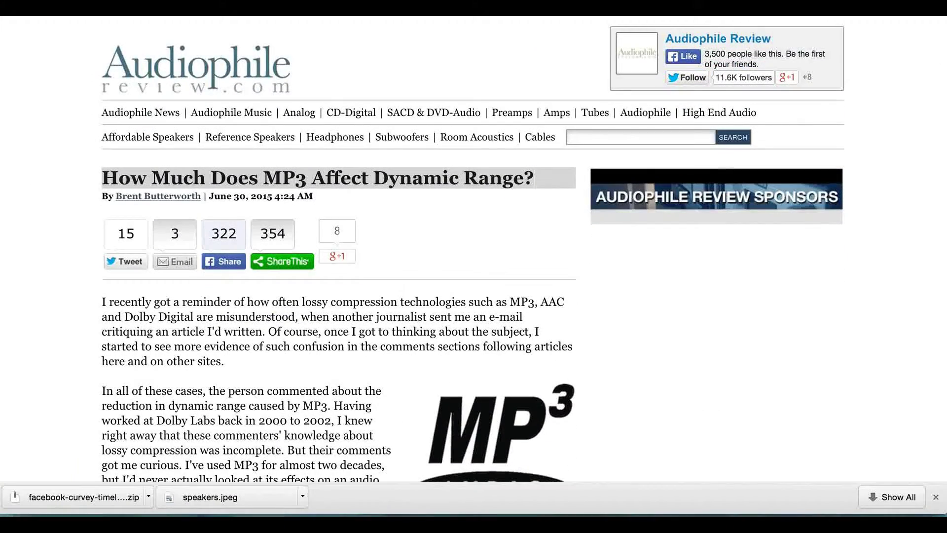
key(ctrl+l)
text(burl)
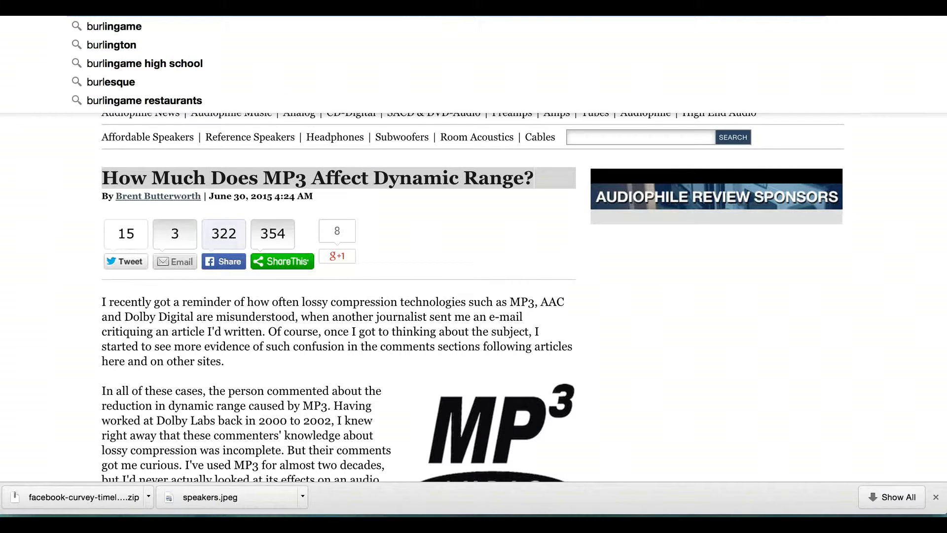
text(wood speakers)
key(Return)
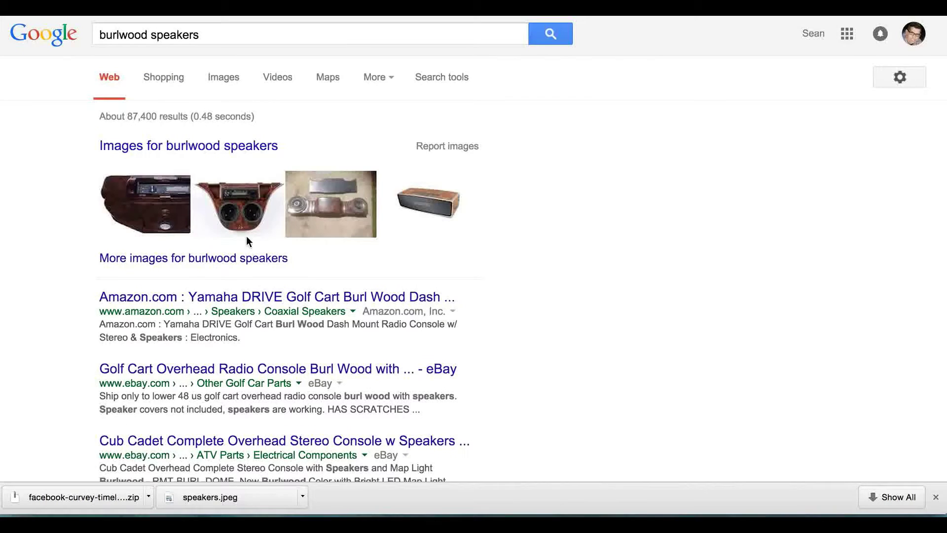
click(228, 78)
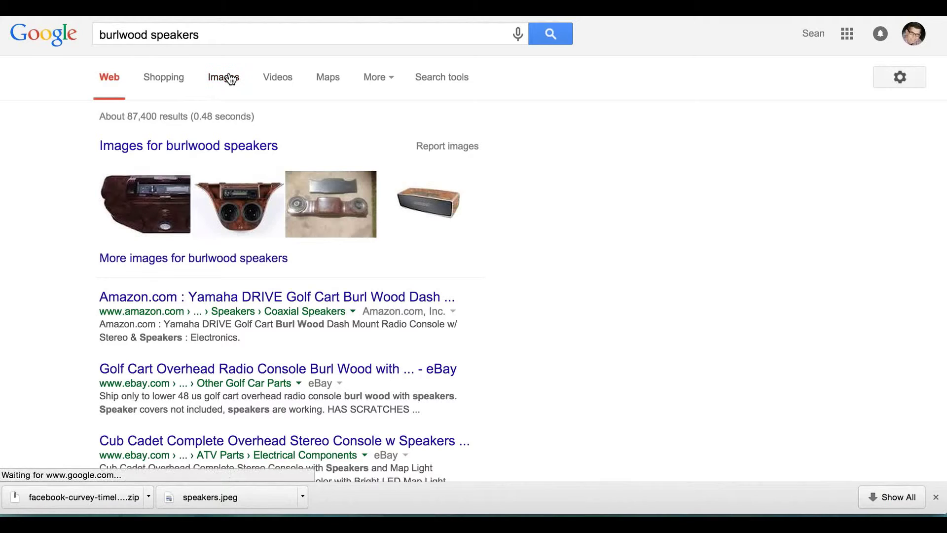
scroll(265, 274, down, 10)
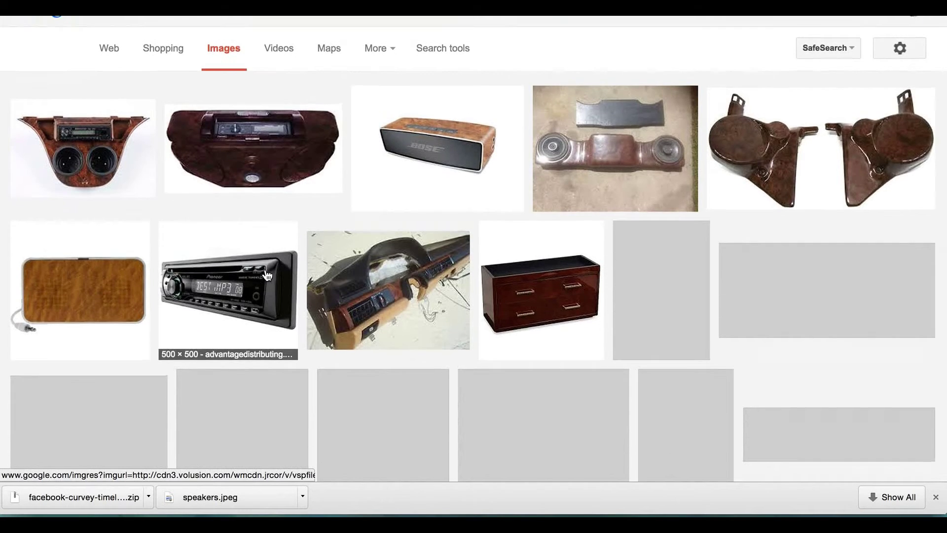
scroll(267, 275, up, 3)
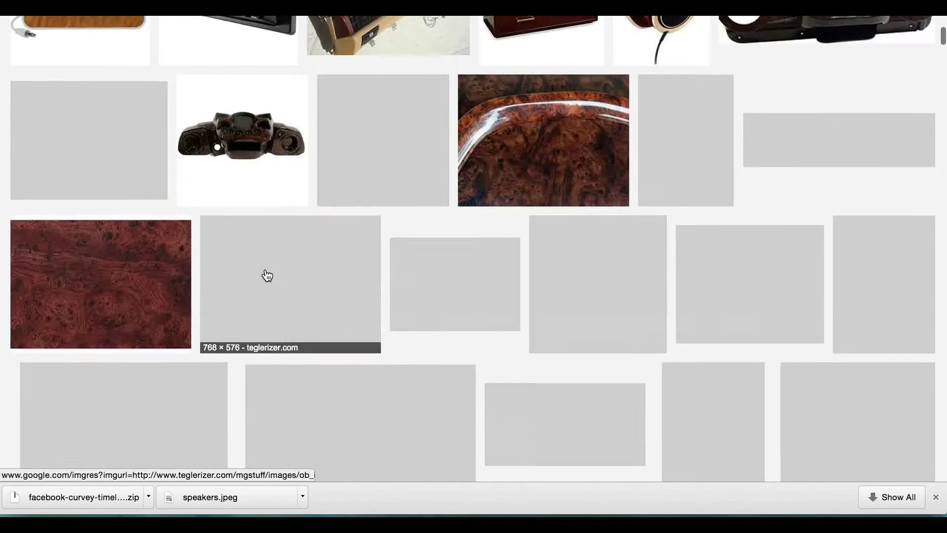
scroll(267, 275, down, 8)
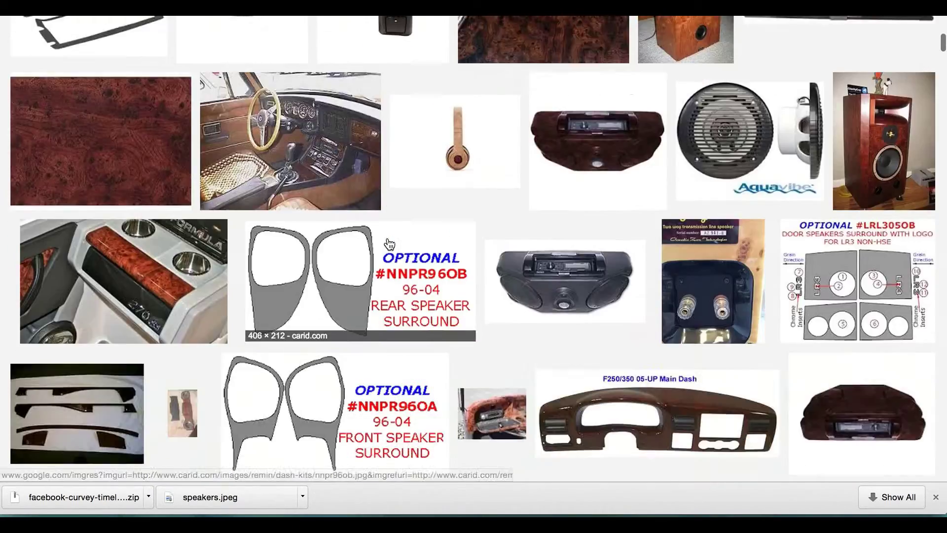
scroll(390, 243, up, 2)
scroll(389, 244, up, 10)
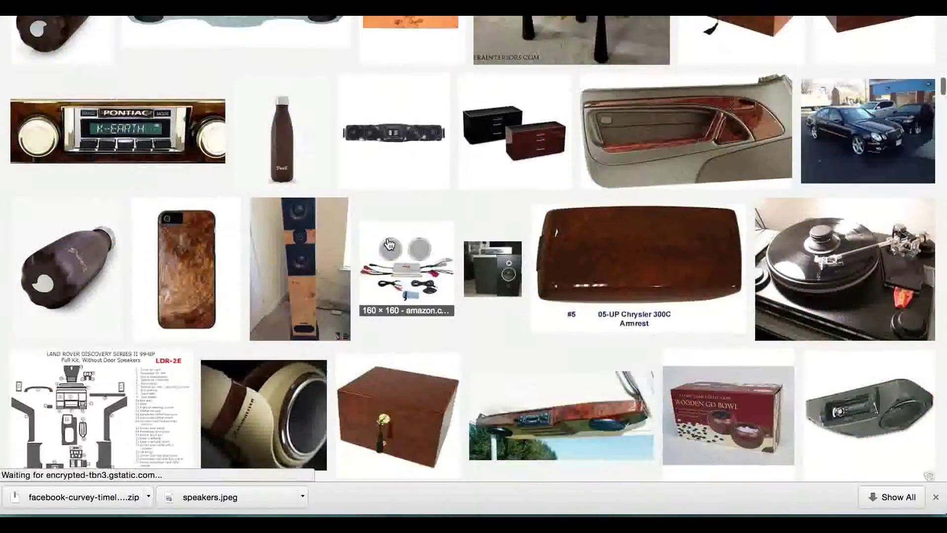
scroll(345, 197, down, 2)
scroll(336, 170, up, 10)
Change the image search to "high end speakers" and open the preview of the wooden floor speakers from tahoehometheater.com
double_click(132, 35)
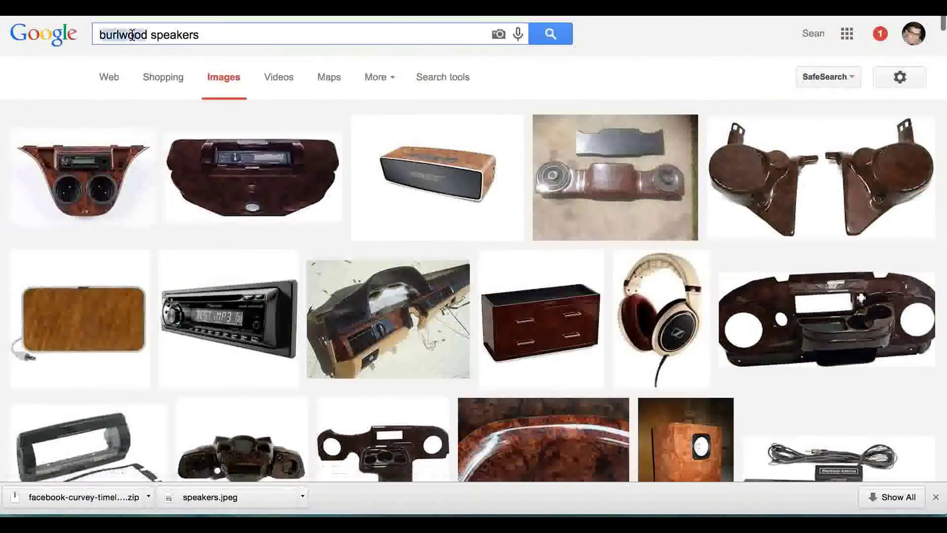
text(high end)
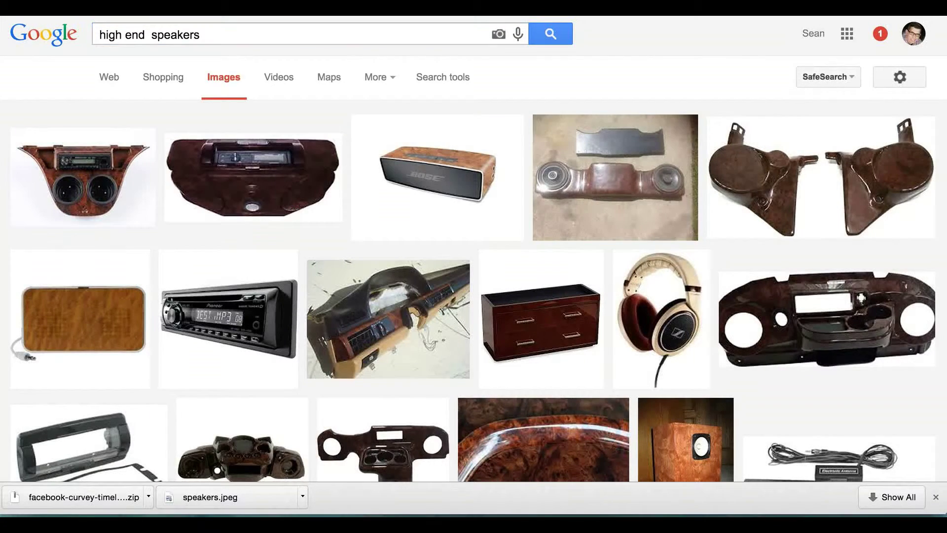
key(Return)
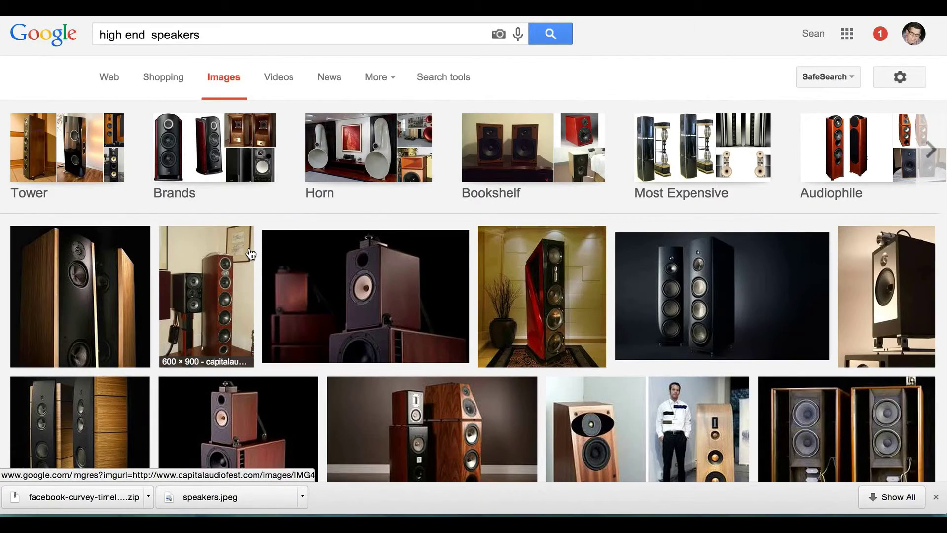
scroll(252, 254, down, 2)
scroll(251, 254, down, 10)
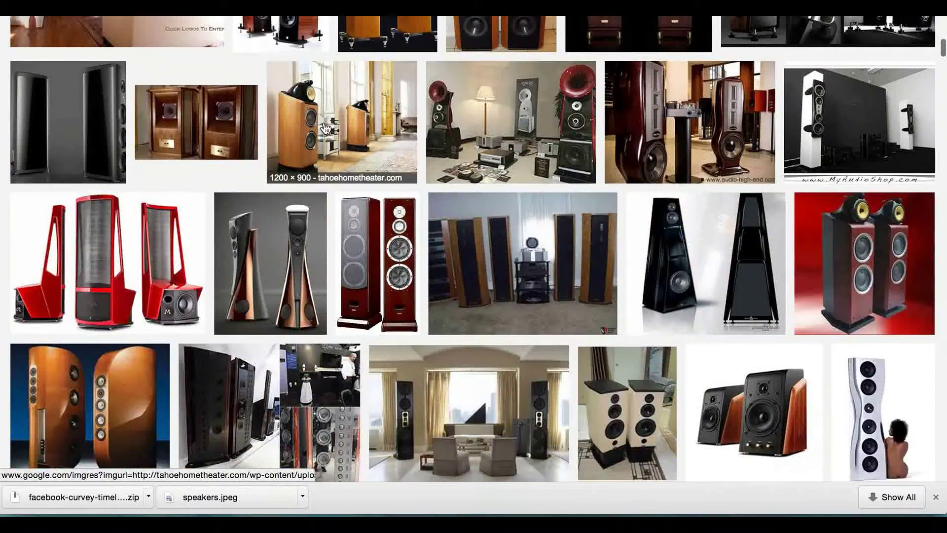
click(340, 128)
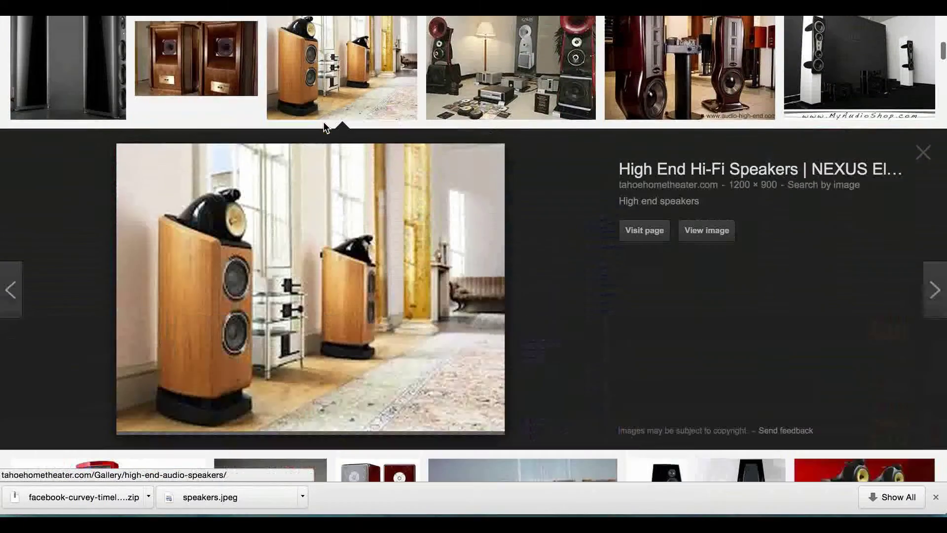
Save the previewed speaker image to the Downloads folder as sspeakers.jpeg
right_click(408, 237)
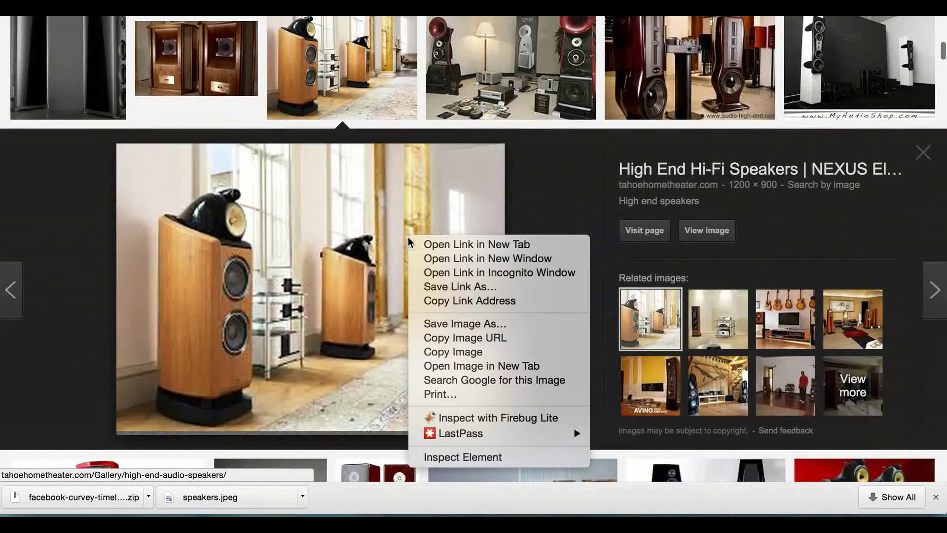
click(464, 323)
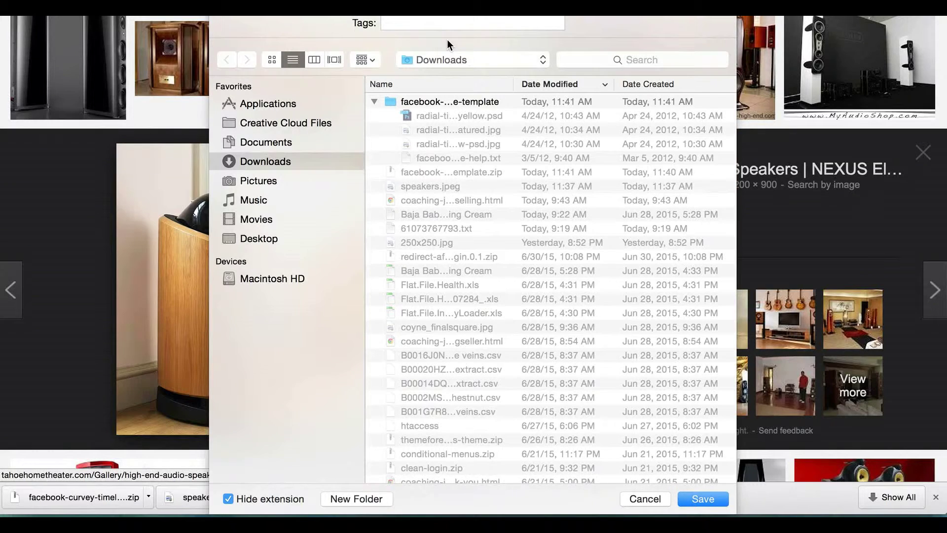
key(Return)
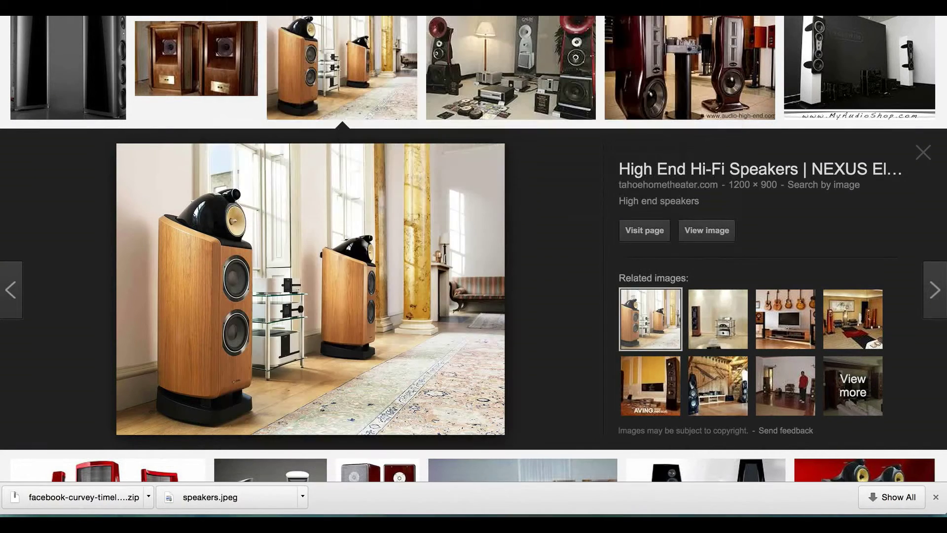
Return to the Audiophile Enthusiasts page and create a photo album from the sspeakers.jpeg image in the Downloads folder
key(ctrl+Tab)
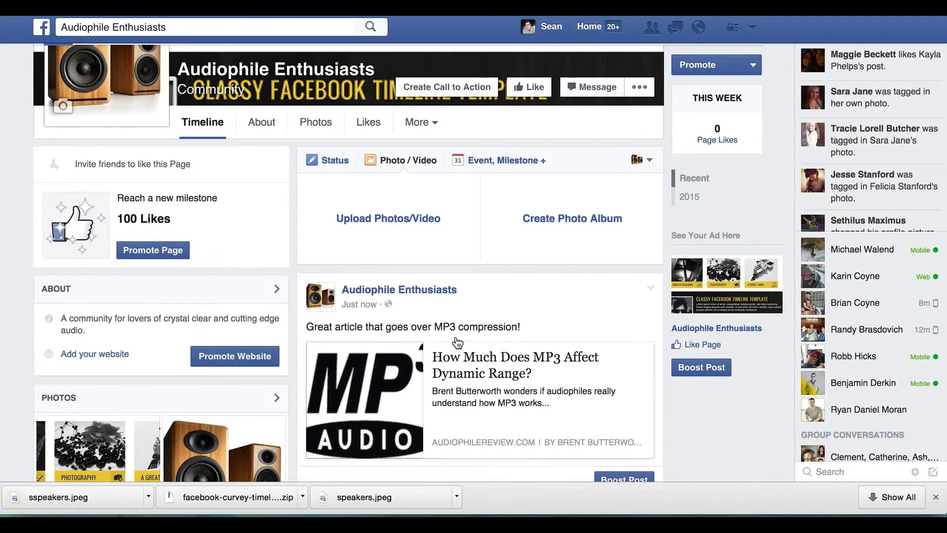
click(403, 219)
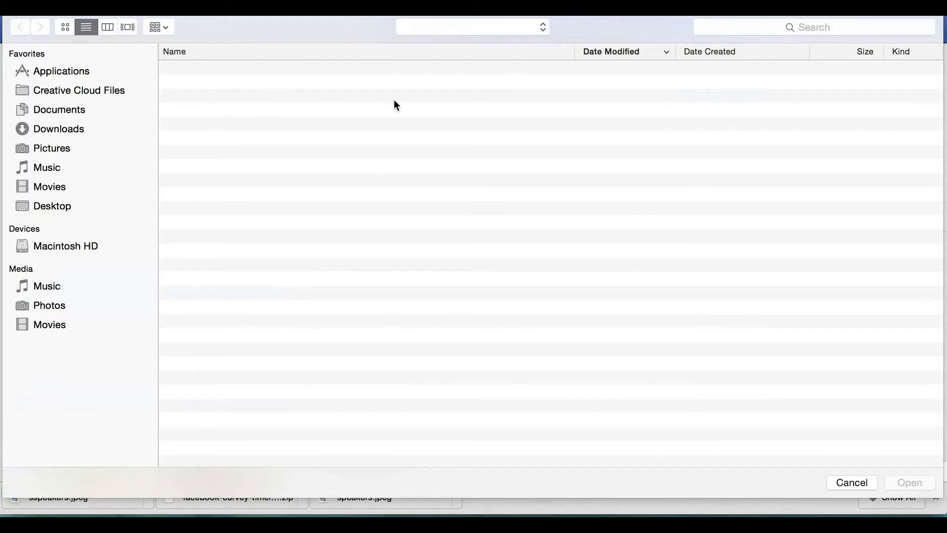
click(843, 484)
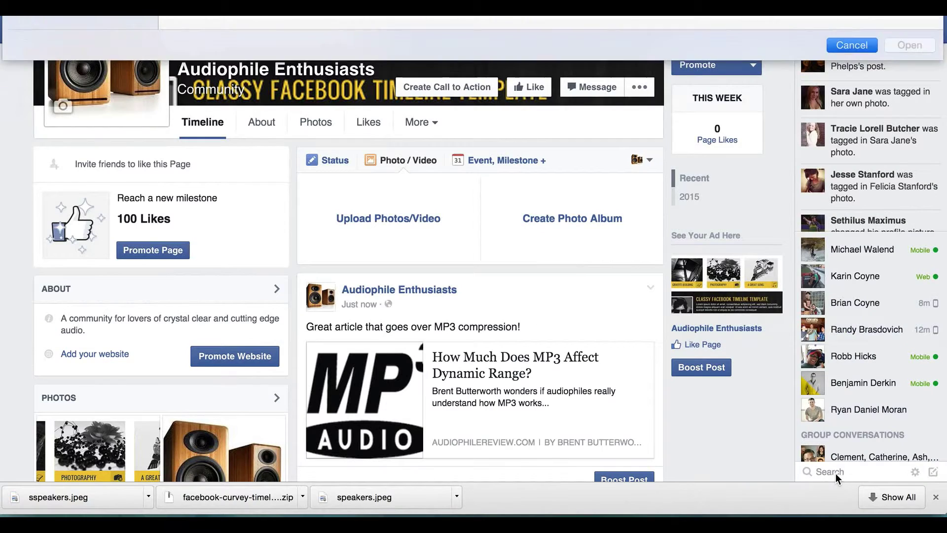
click(550, 217)
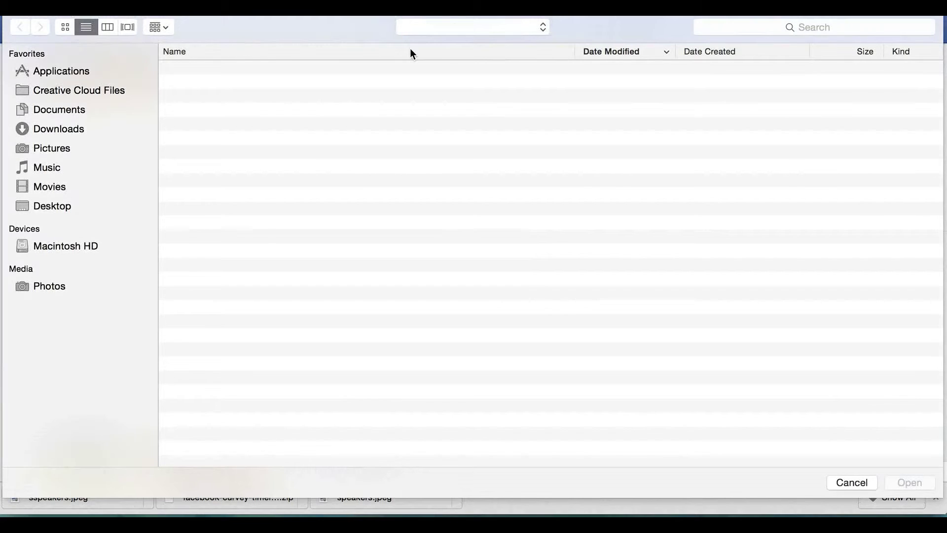
click(57, 130)
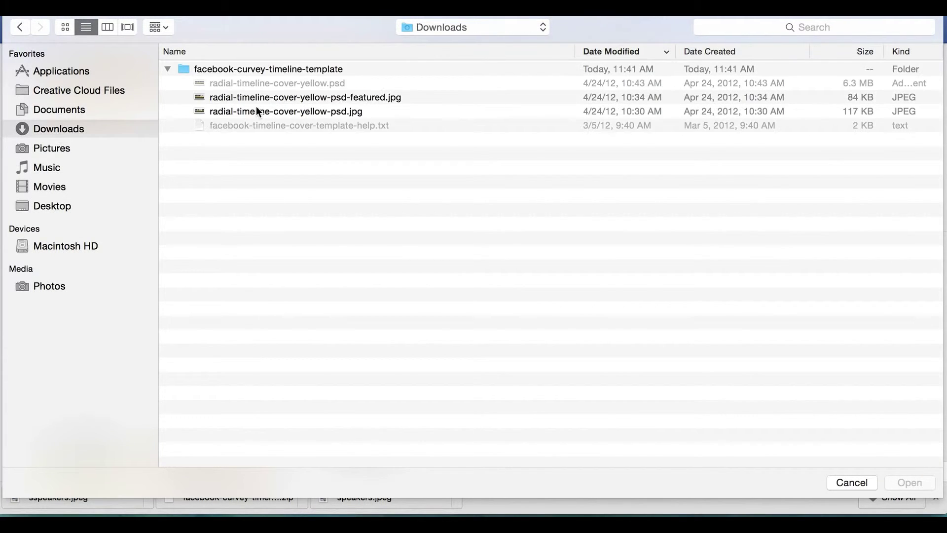
double_click(213, 73)
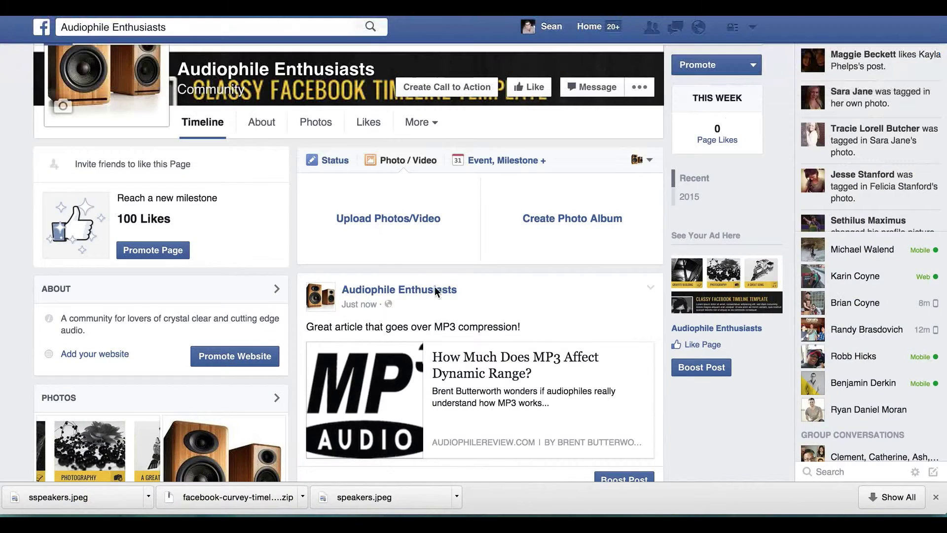
mouse_move(437, 292)
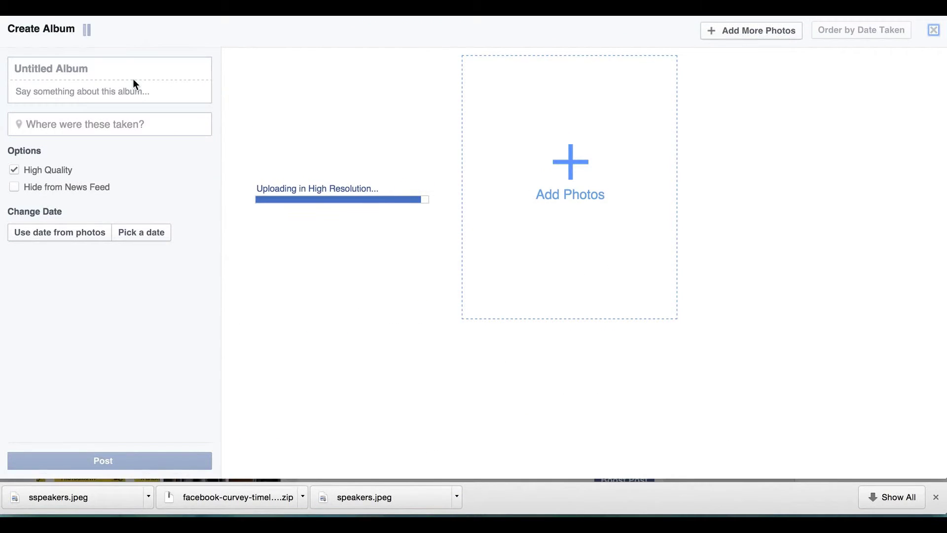
Title the new album "Beautiful Speakers" and post it to the page
click(105, 63)
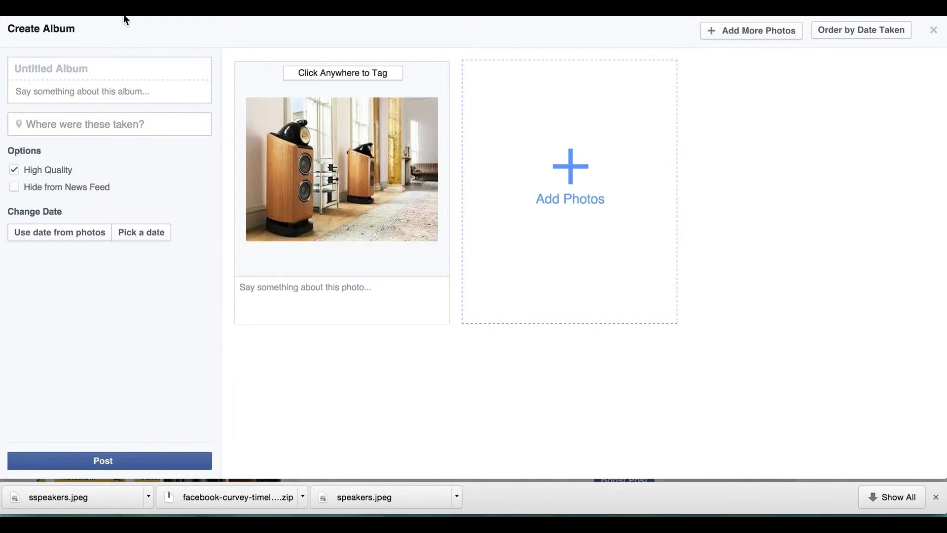
text(Beautiful Speakers)
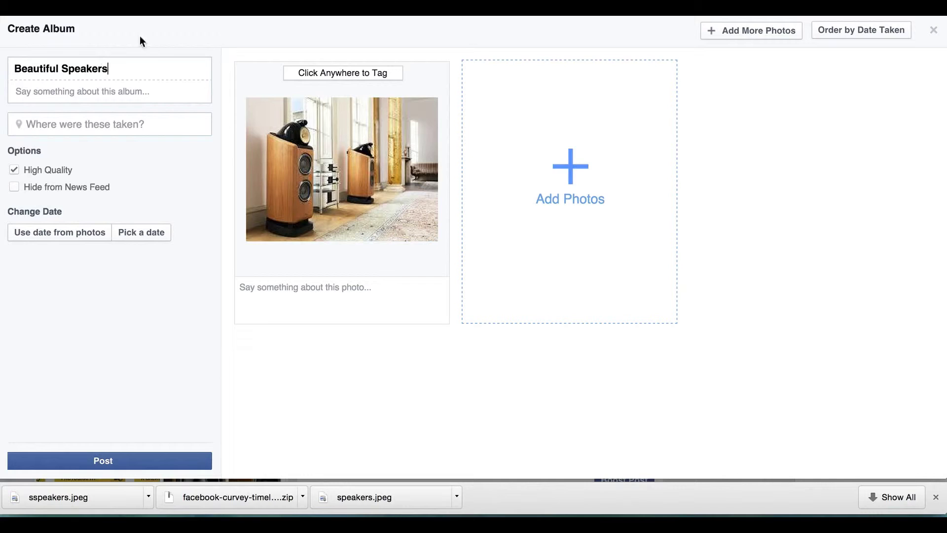
click(135, 464)
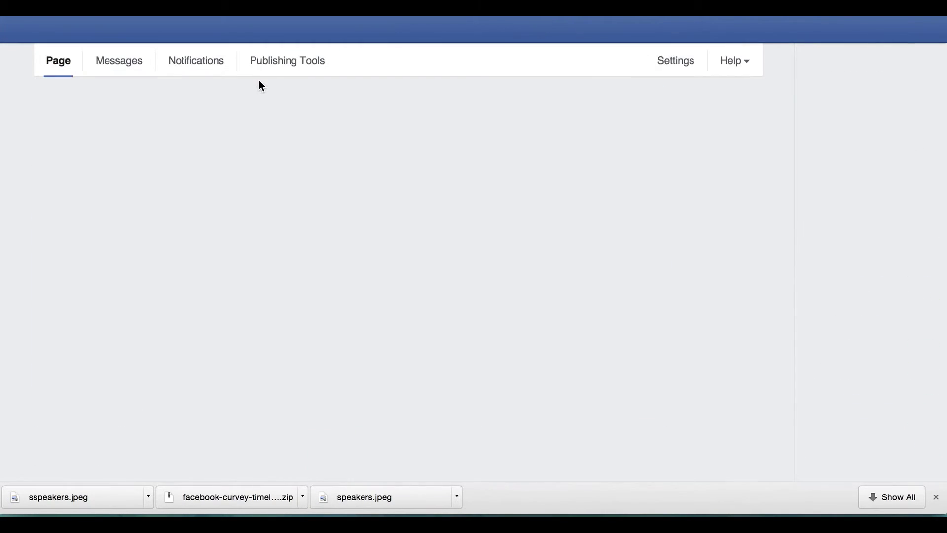
Dismiss the Invite Your Friends tip and look over the new album post on the page's timeline
scroll(364, 355, down, 2)
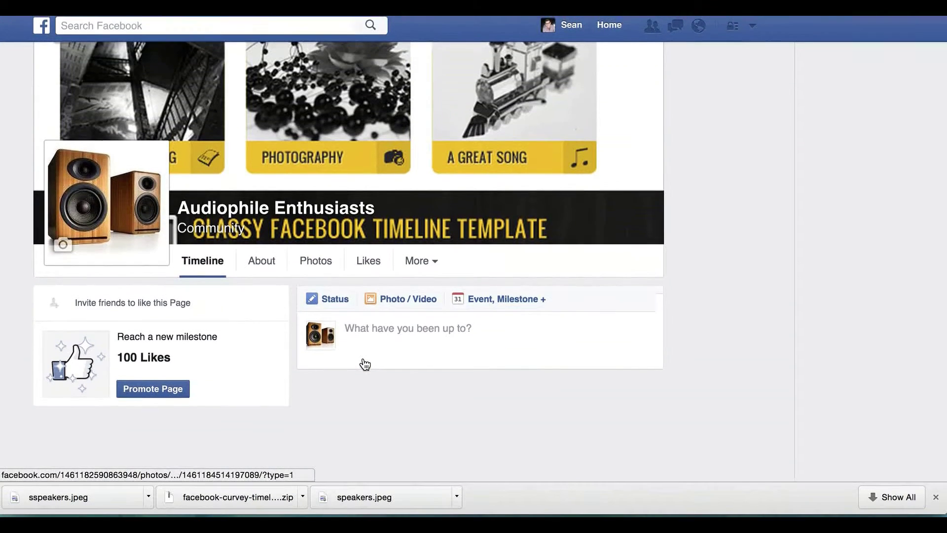
scroll(365, 364, down, 5)
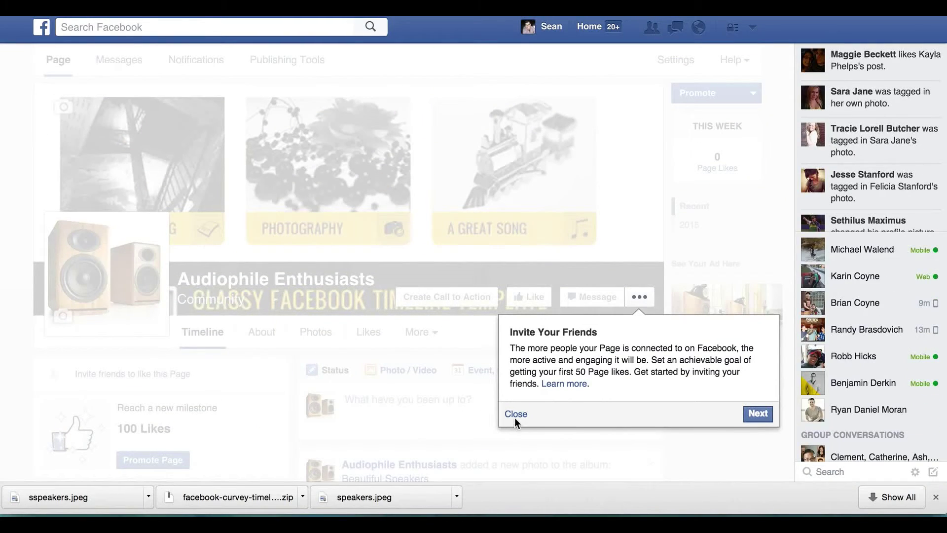
click(513, 415)
scroll(499, 452, down, 4)
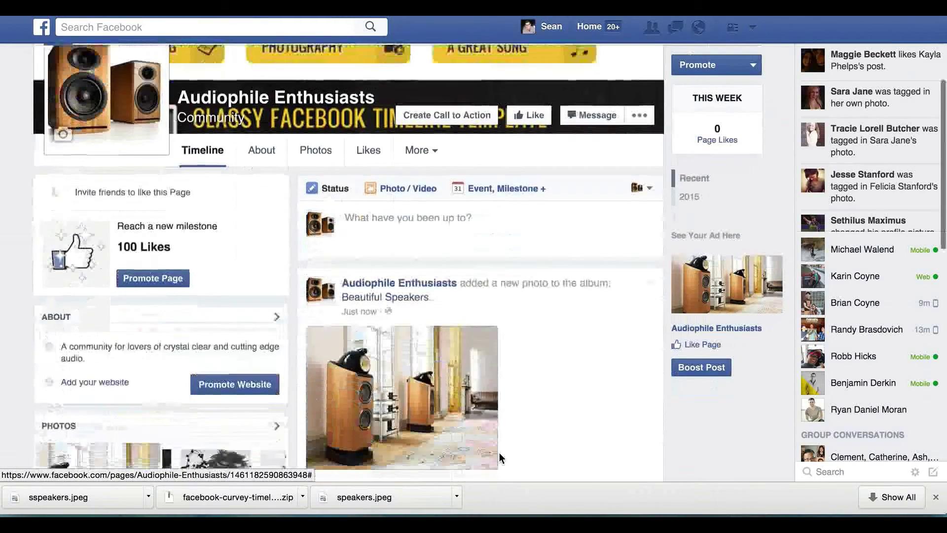
scroll(499, 458, down, 2)
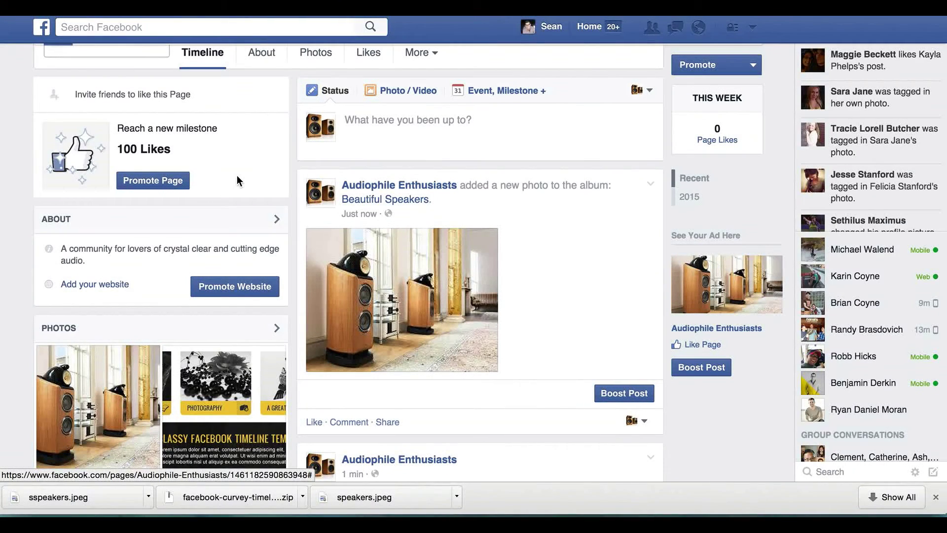
scroll(490, 200, up, 5)
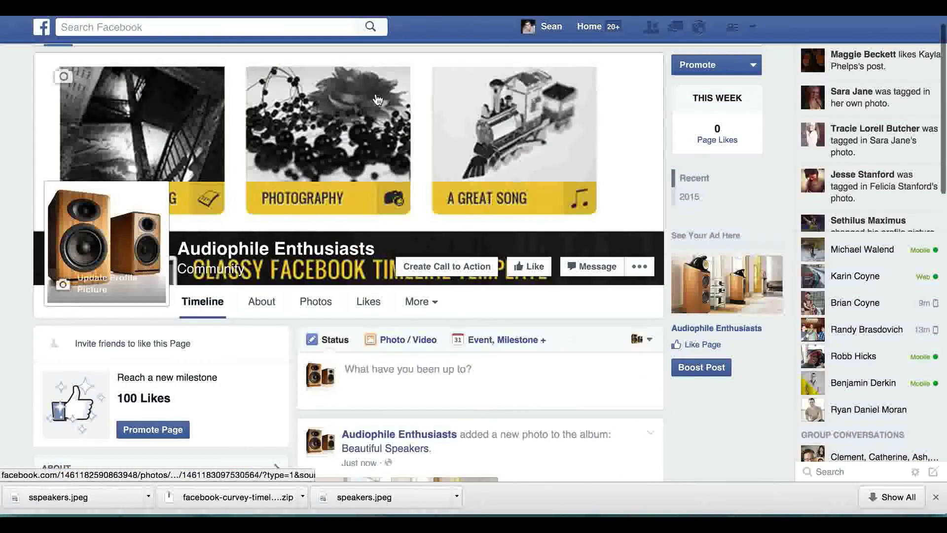